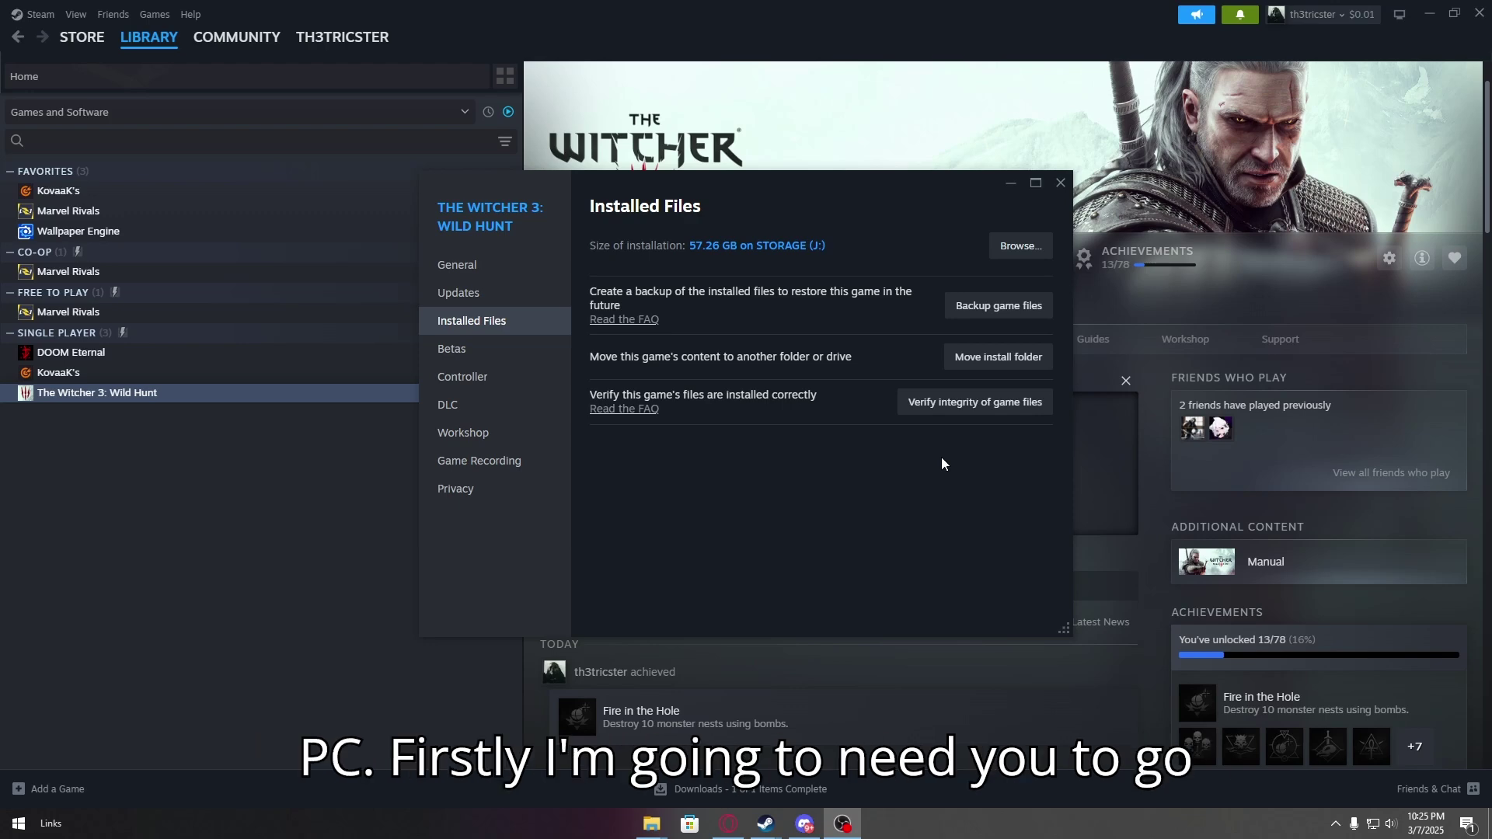
- Open the installed files properties of The Witcher 3: Wild Hunt from the Steam library
{"action": "left_click_drag", "start_coordinate": [908, 225], "coordinate": [950, 356]}
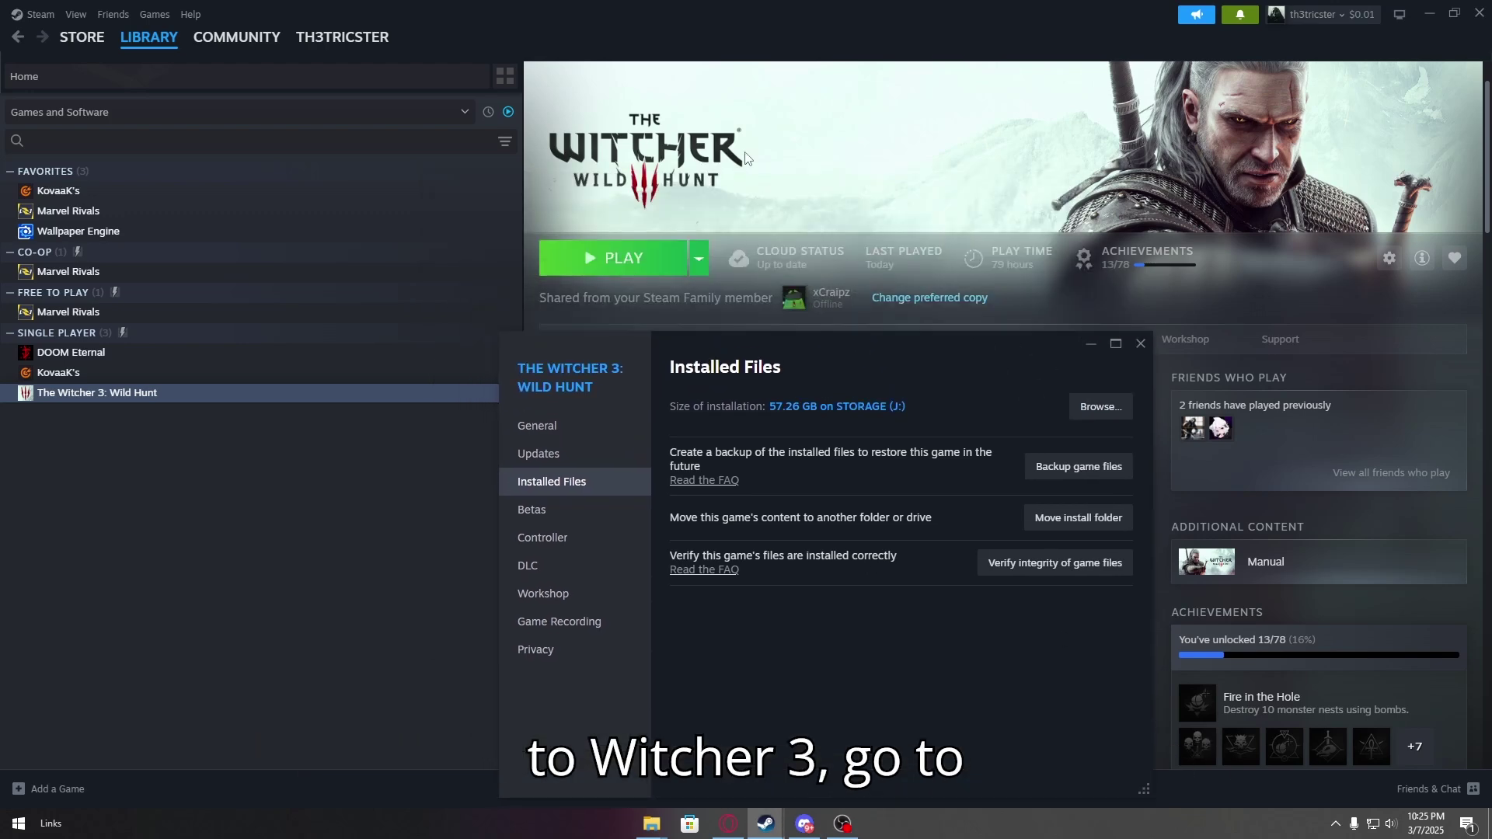
{"action": "left_click", "coordinate": [1140, 343]}
{"action": "right_click", "coordinate": [425, 400]}
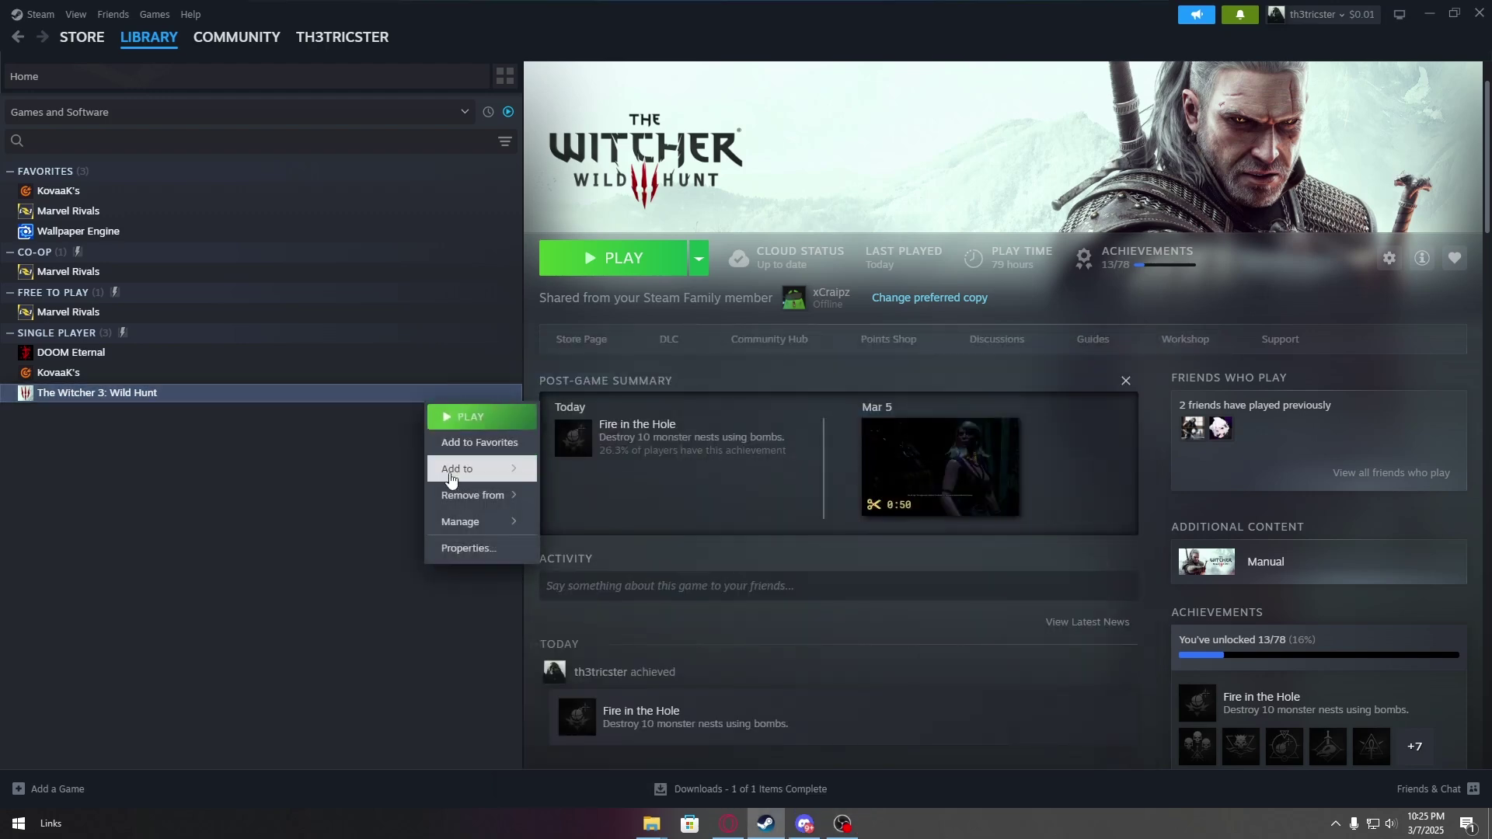
{"action": "left_click", "coordinate": [470, 549]}
{"action": "left_click", "coordinate": [458, 321]}
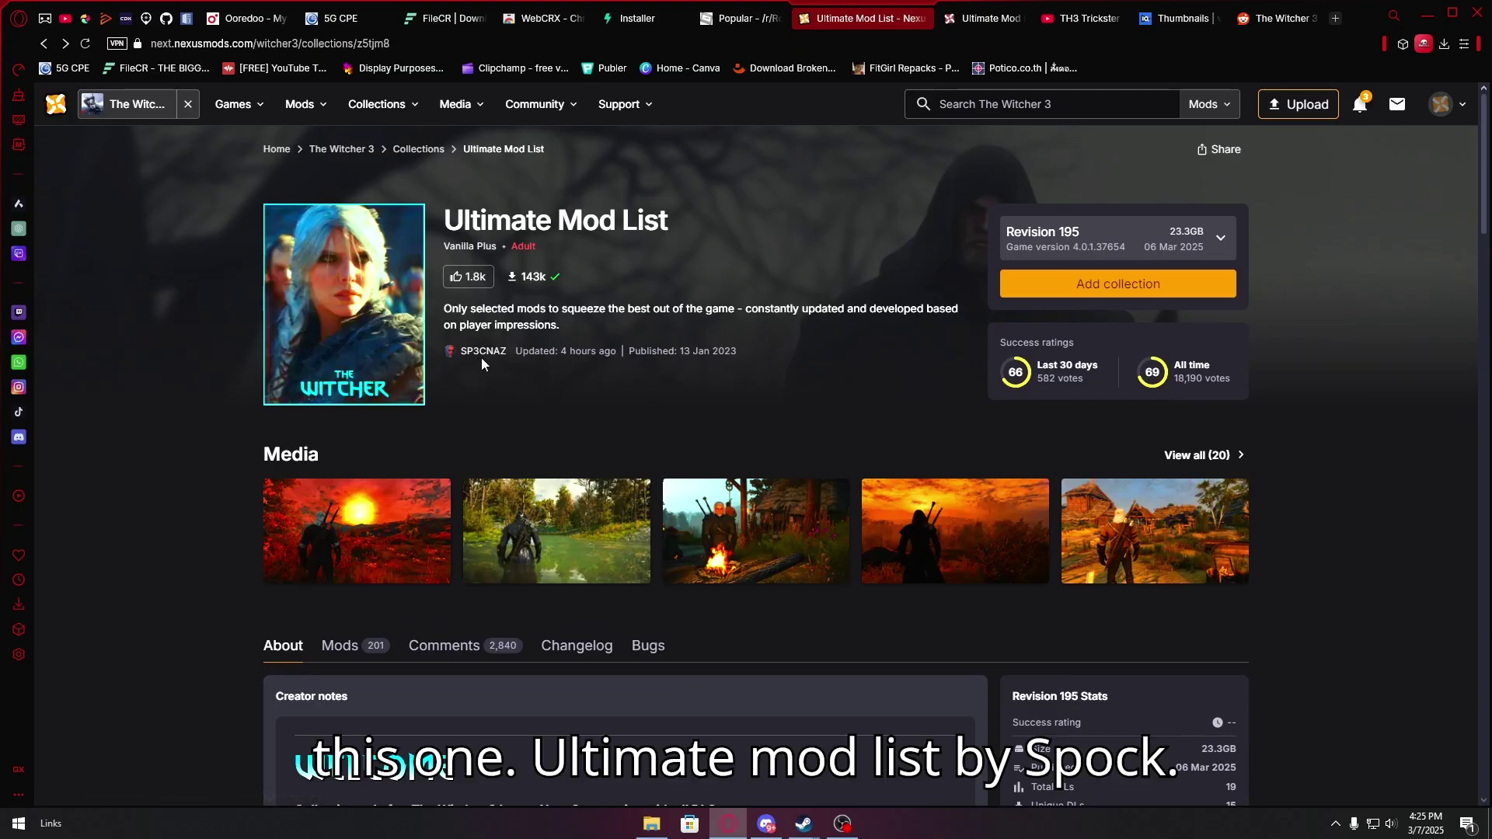
- Look over the media and creator notes on the Ultimate Mod List collection page on Nexus Mods
{"action": "scroll", "coordinate": [544, 362], "scroll_direction": "down", "scroll_amount": 3}
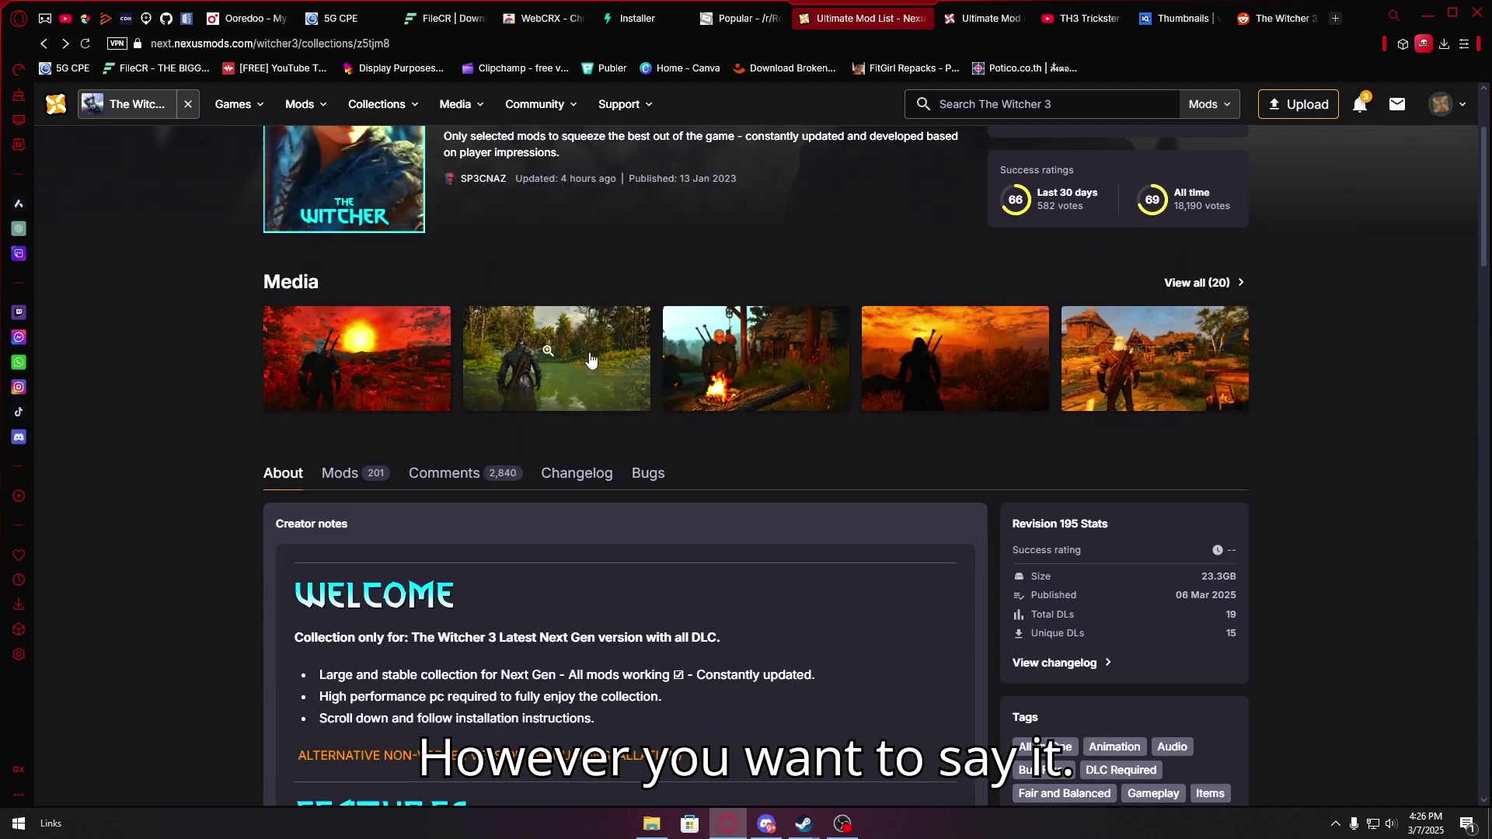
{"action": "scroll", "coordinate": [589, 359], "scroll_direction": "down", "scroll_amount": 1}
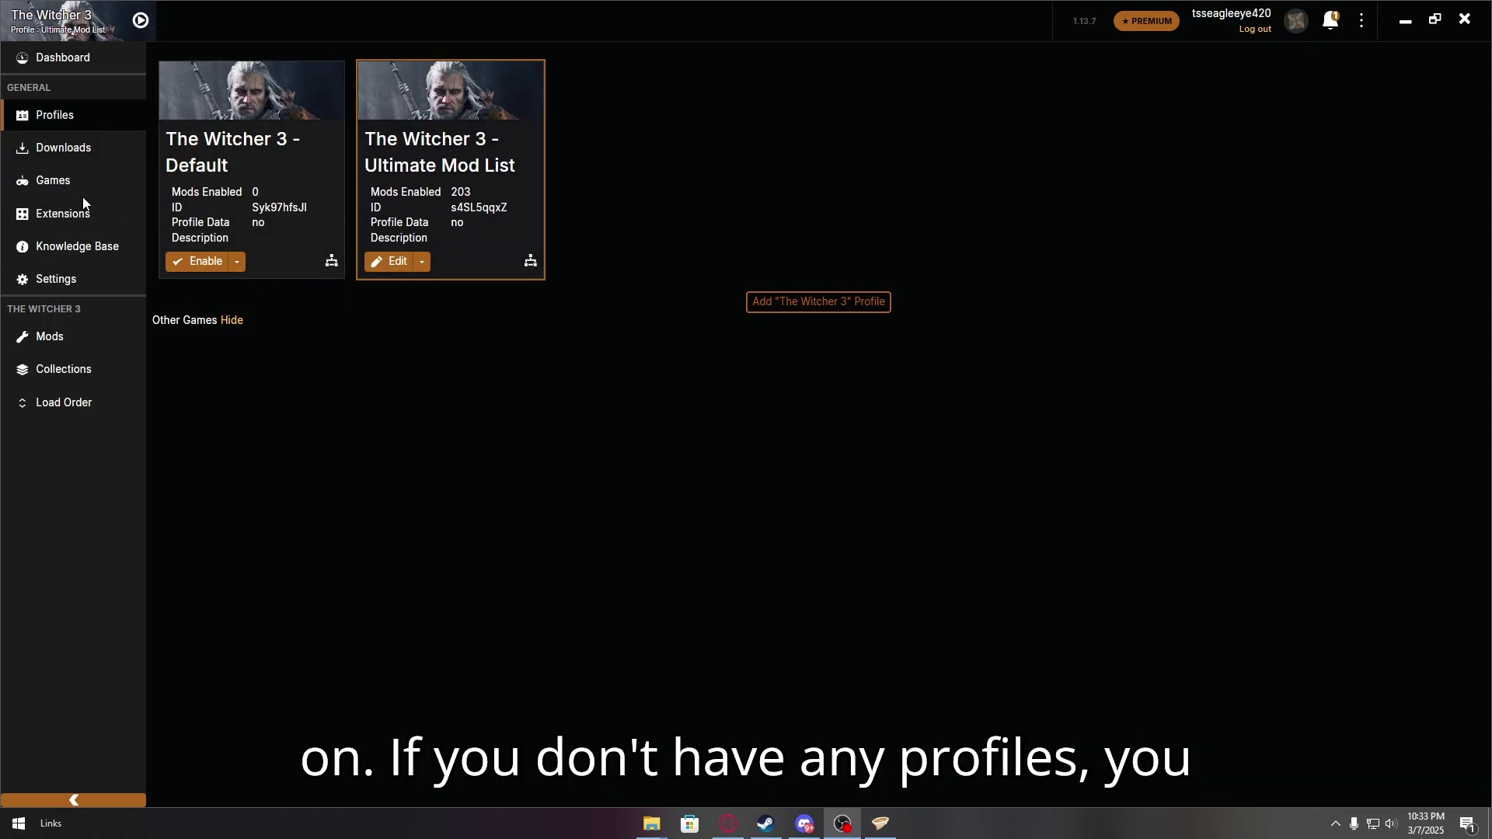
- Switch to Vortex and browse its managed and unmanaged games
{"action": "left_click", "coordinate": [123, 176]}
{"action": "scroll", "coordinate": [474, 353], "scroll_direction": "down", "scroll_amount": 1}
{"action": "scroll", "coordinate": [328, 269], "scroll_direction": "up", "scroll_amount": 1}
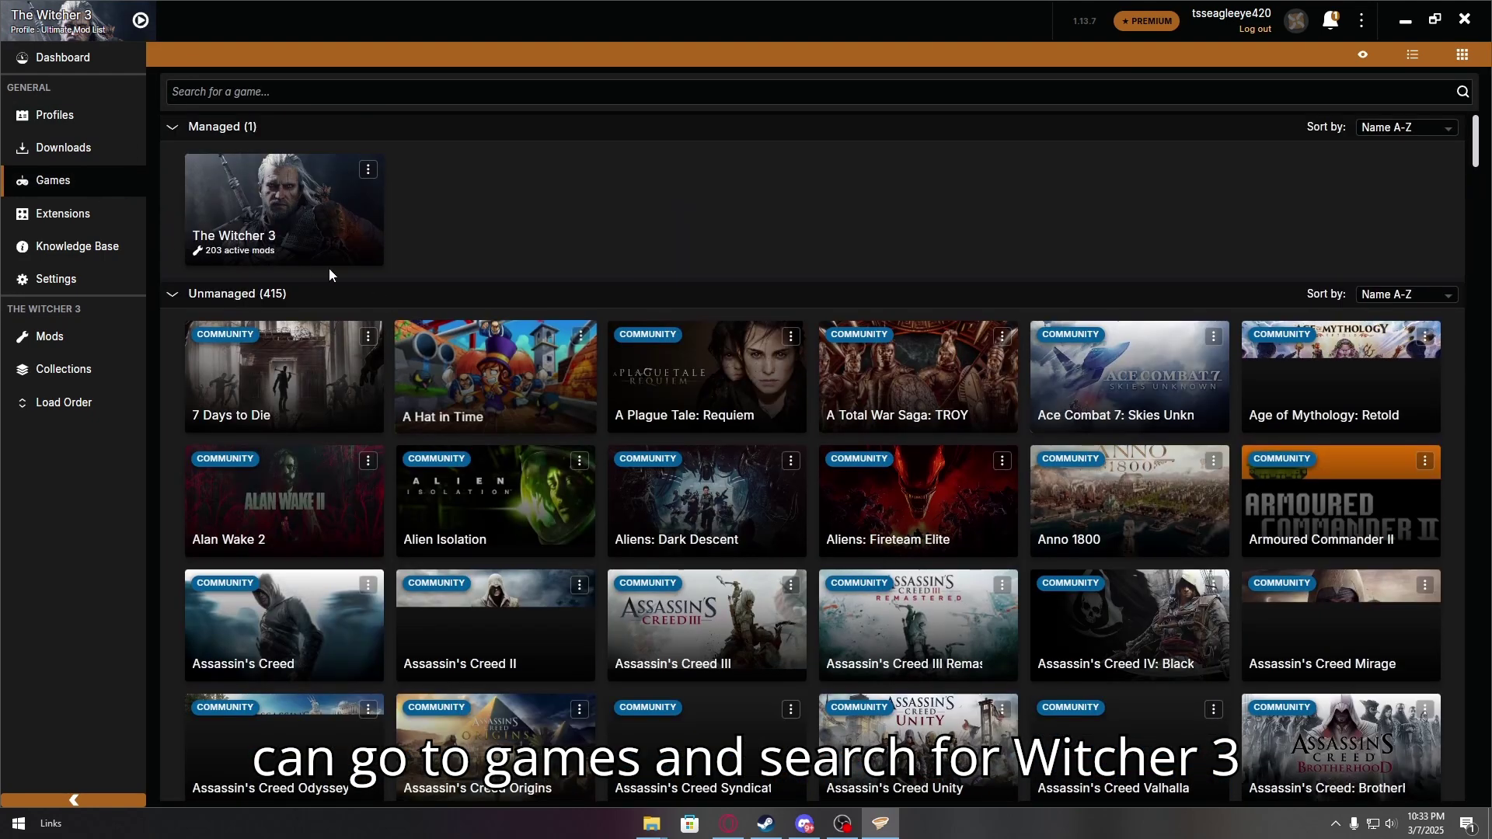
- Open Vortex's mod settings and check the drive and path of The Witcher 3's mod staging folder
{"action": "left_click", "coordinate": [107, 283]}
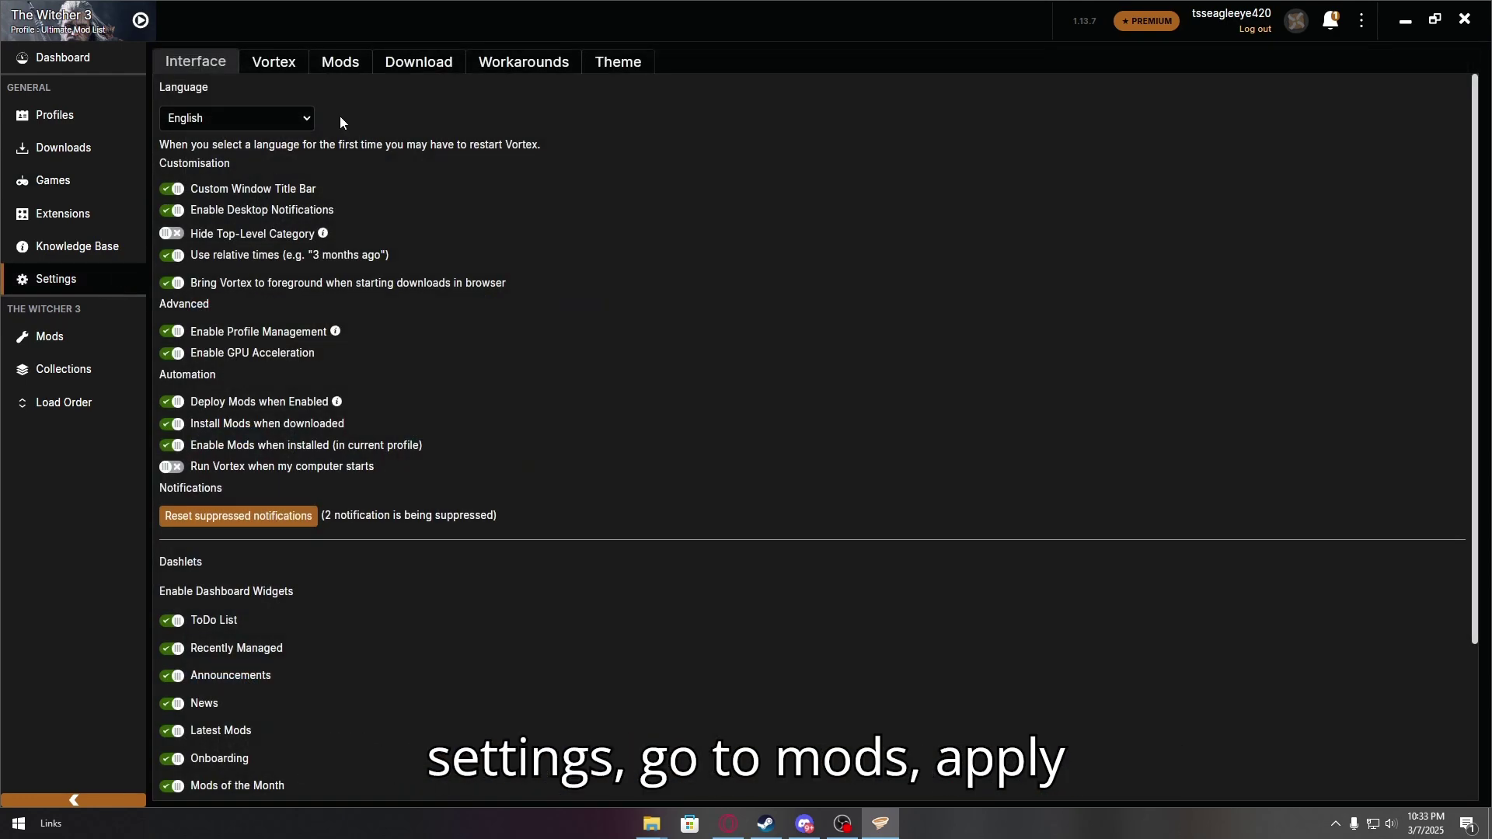
{"action": "left_click", "coordinate": [344, 63]}
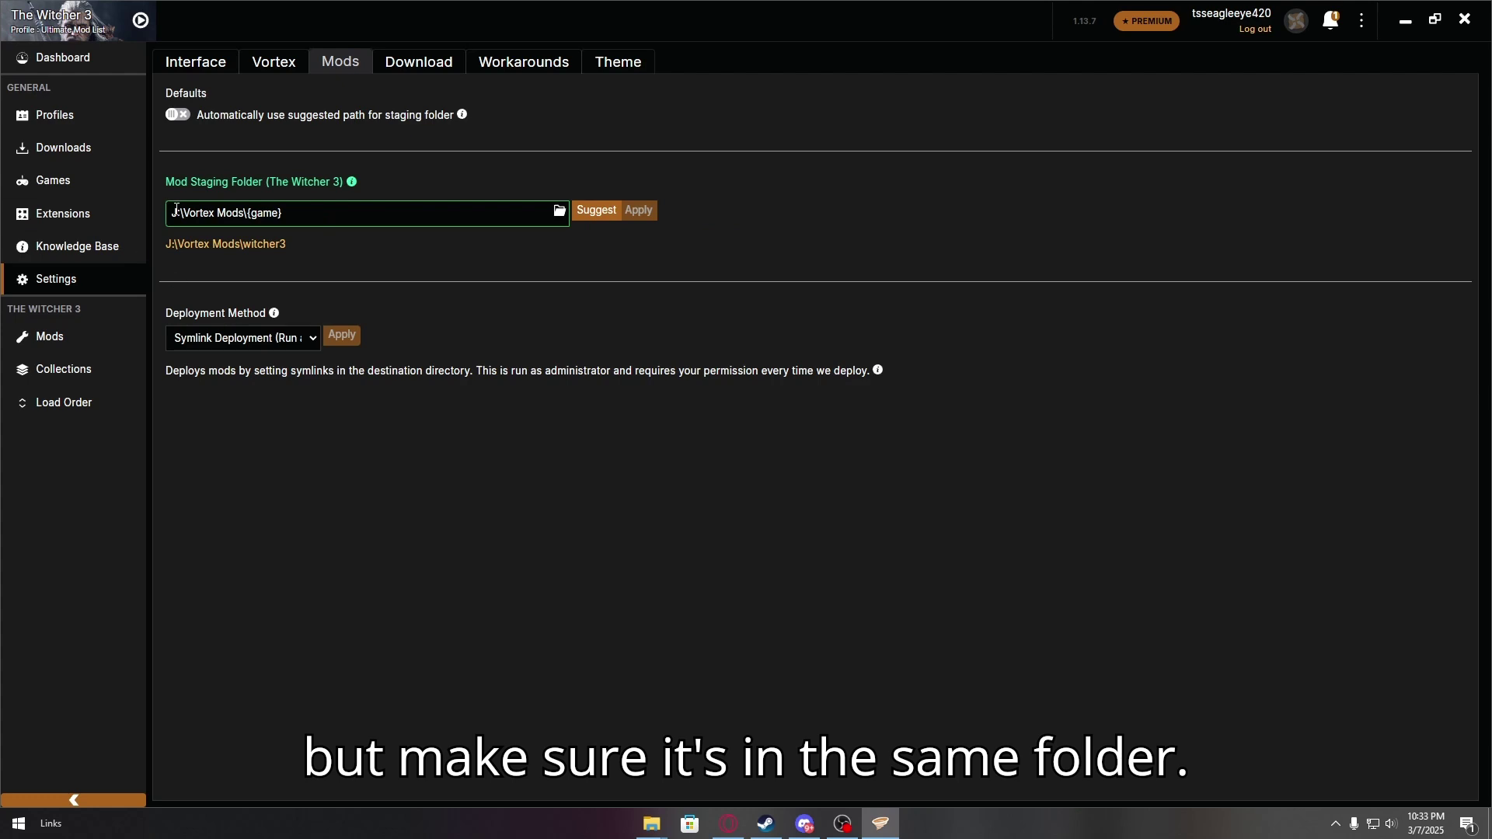
{"action": "key", "text": "alt+Tab"}
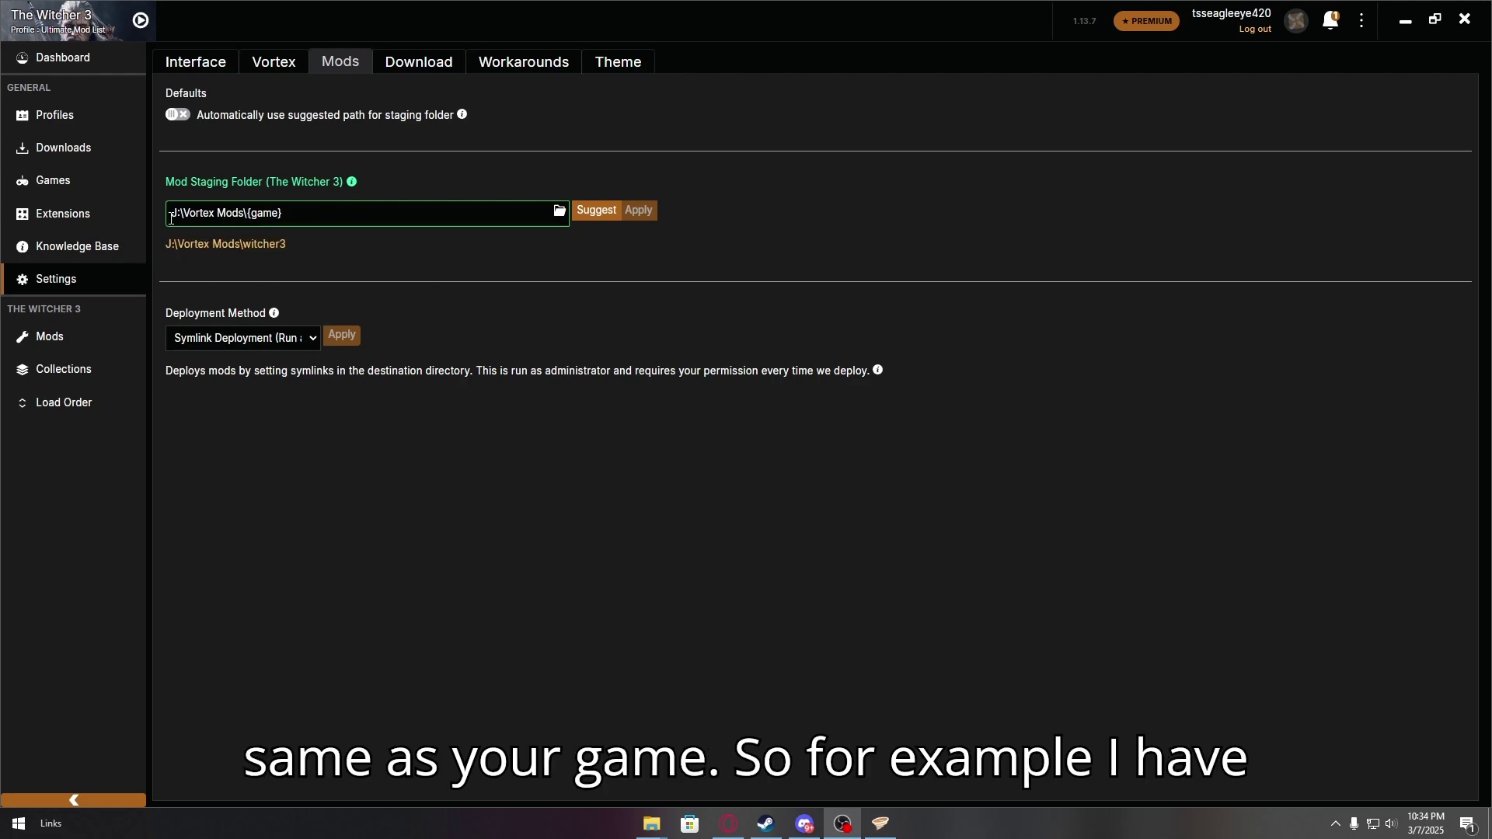
{"action": "left_click_drag", "start_coordinate": [171, 218], "coordinate": [296, 210]}
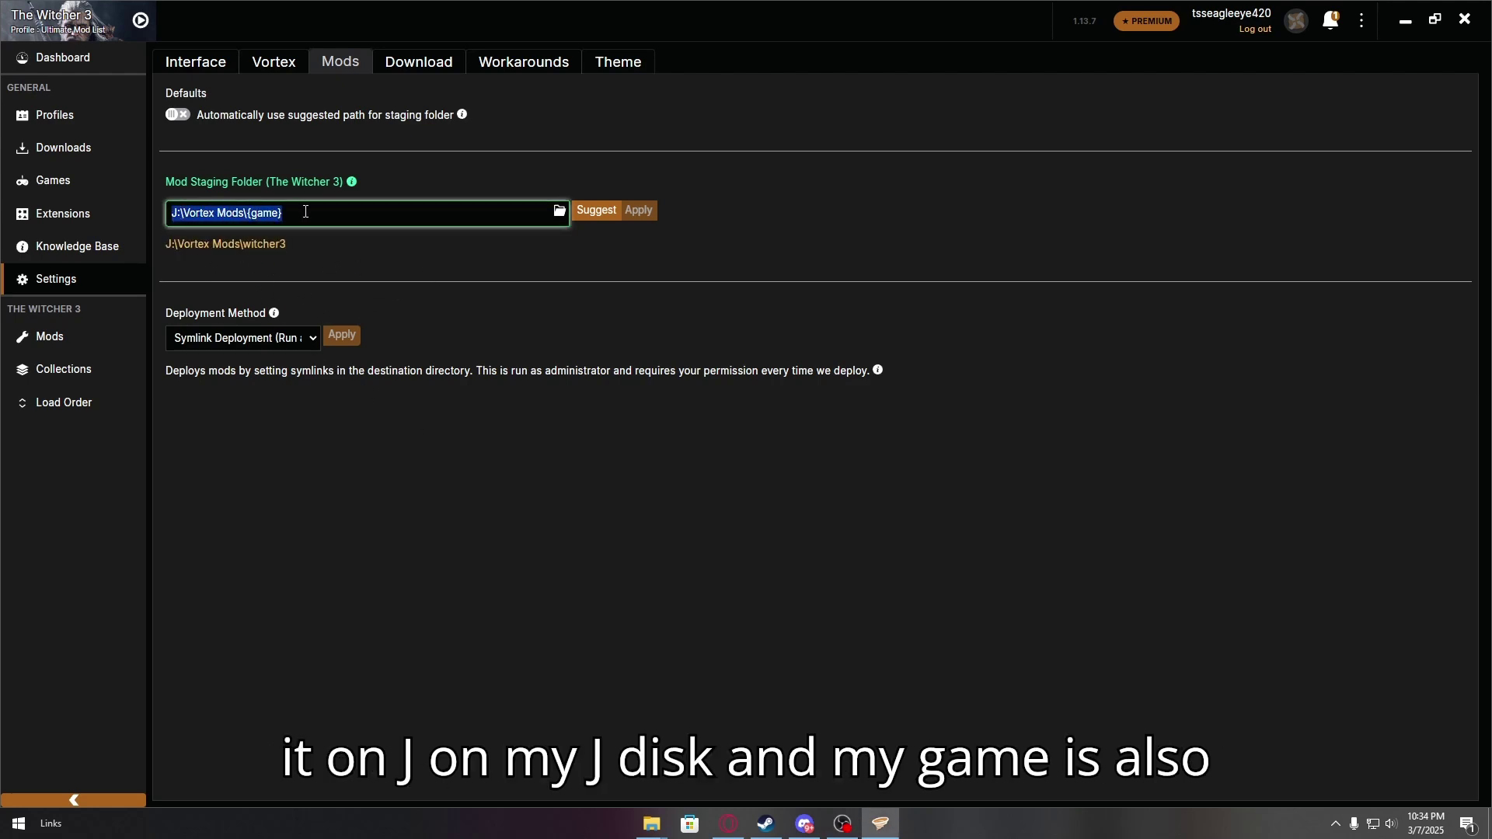
{"action": "left_click", "coordinate": [306, 211]}
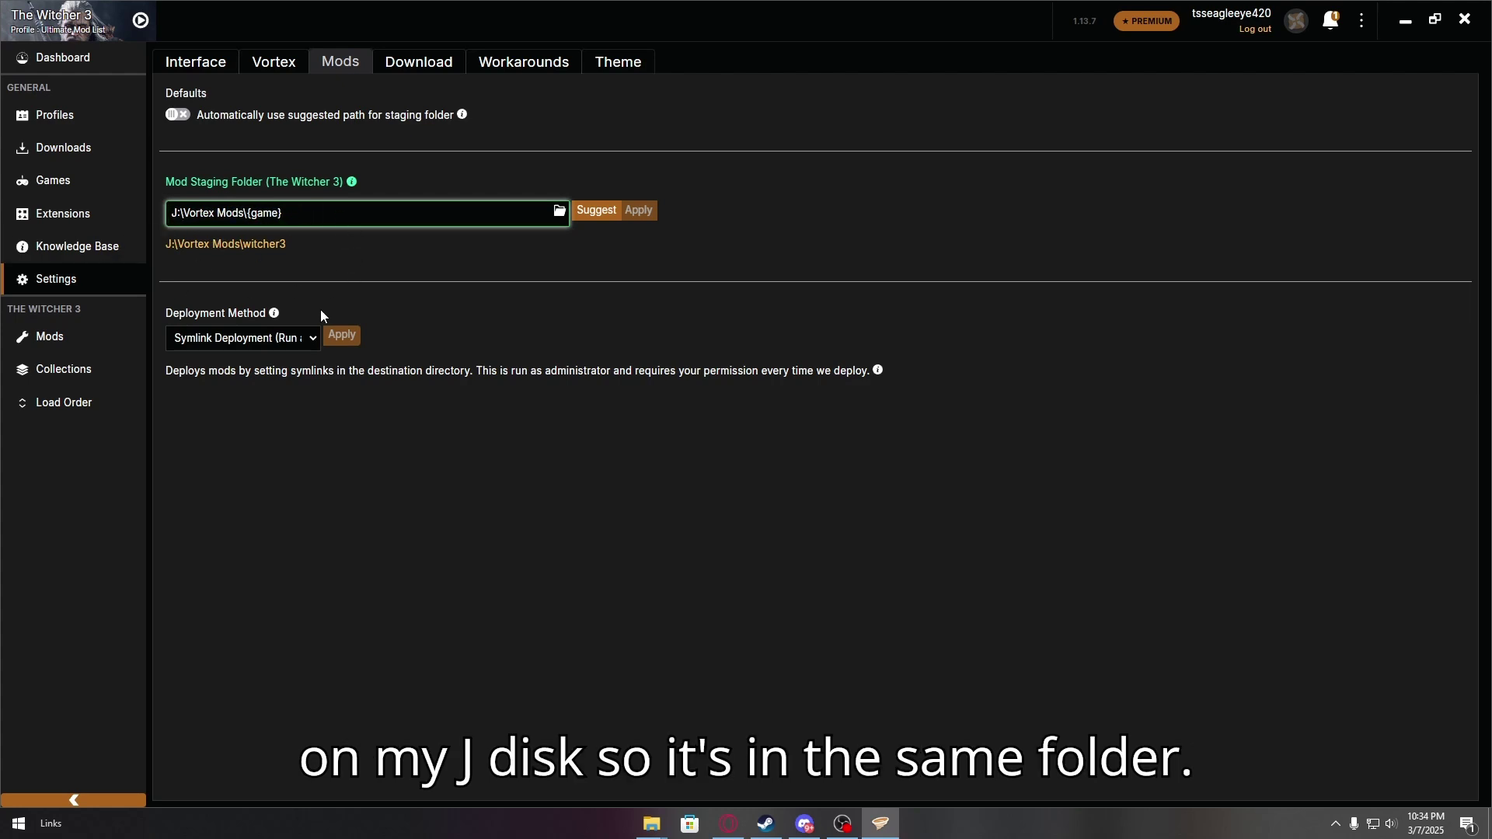
- Check which deployment methods are available for The Witcher 3, keeping Symlink Deployment (Run as Administrator)
{"action": "left_click", "coordinate": [290, 339]}
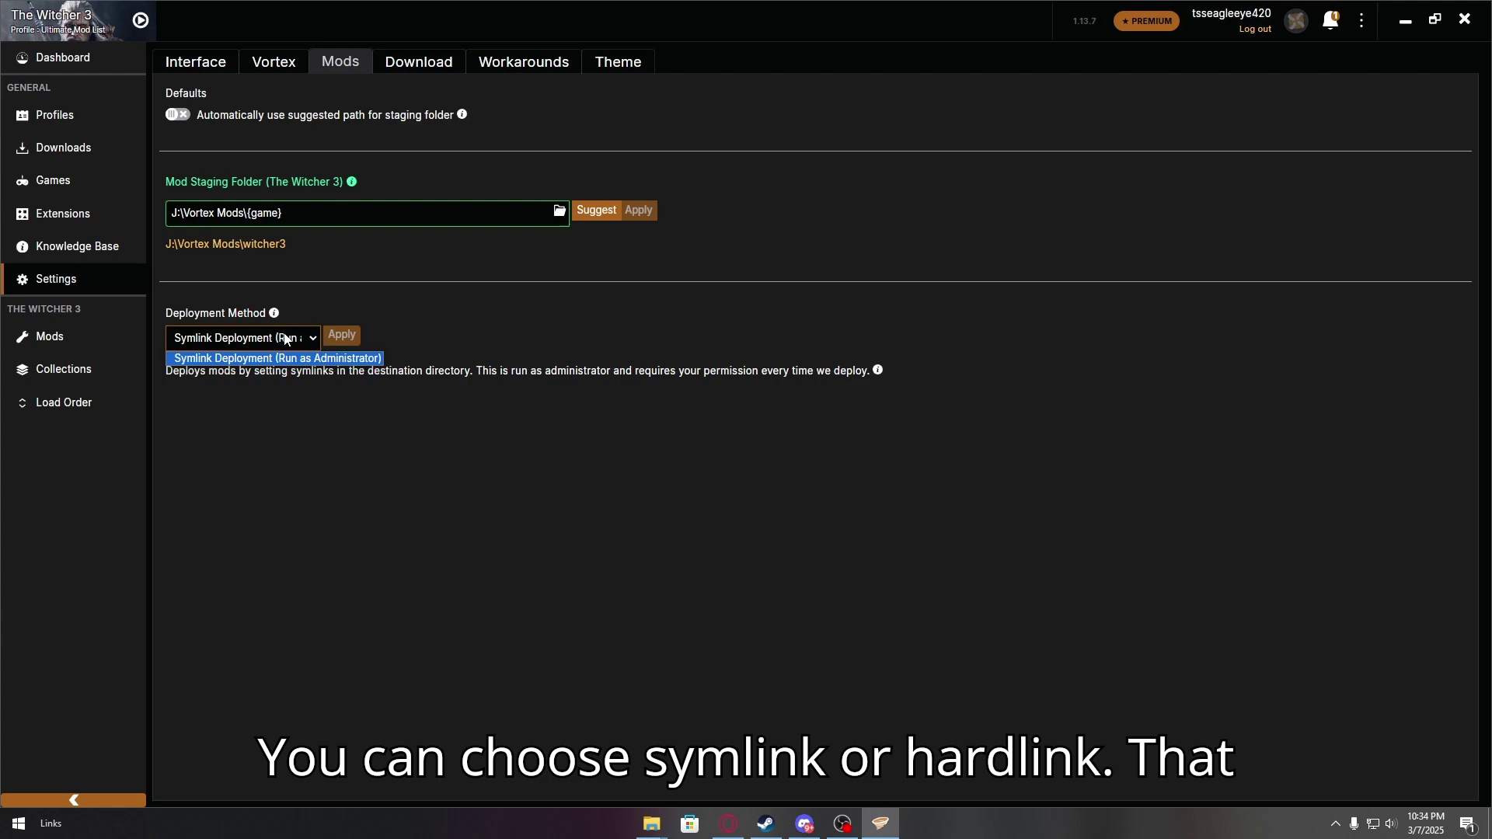
{"action": "left_click", "coordinate": [286, 339]}
{"action": "left_click", "coordinate": [278, 342]}
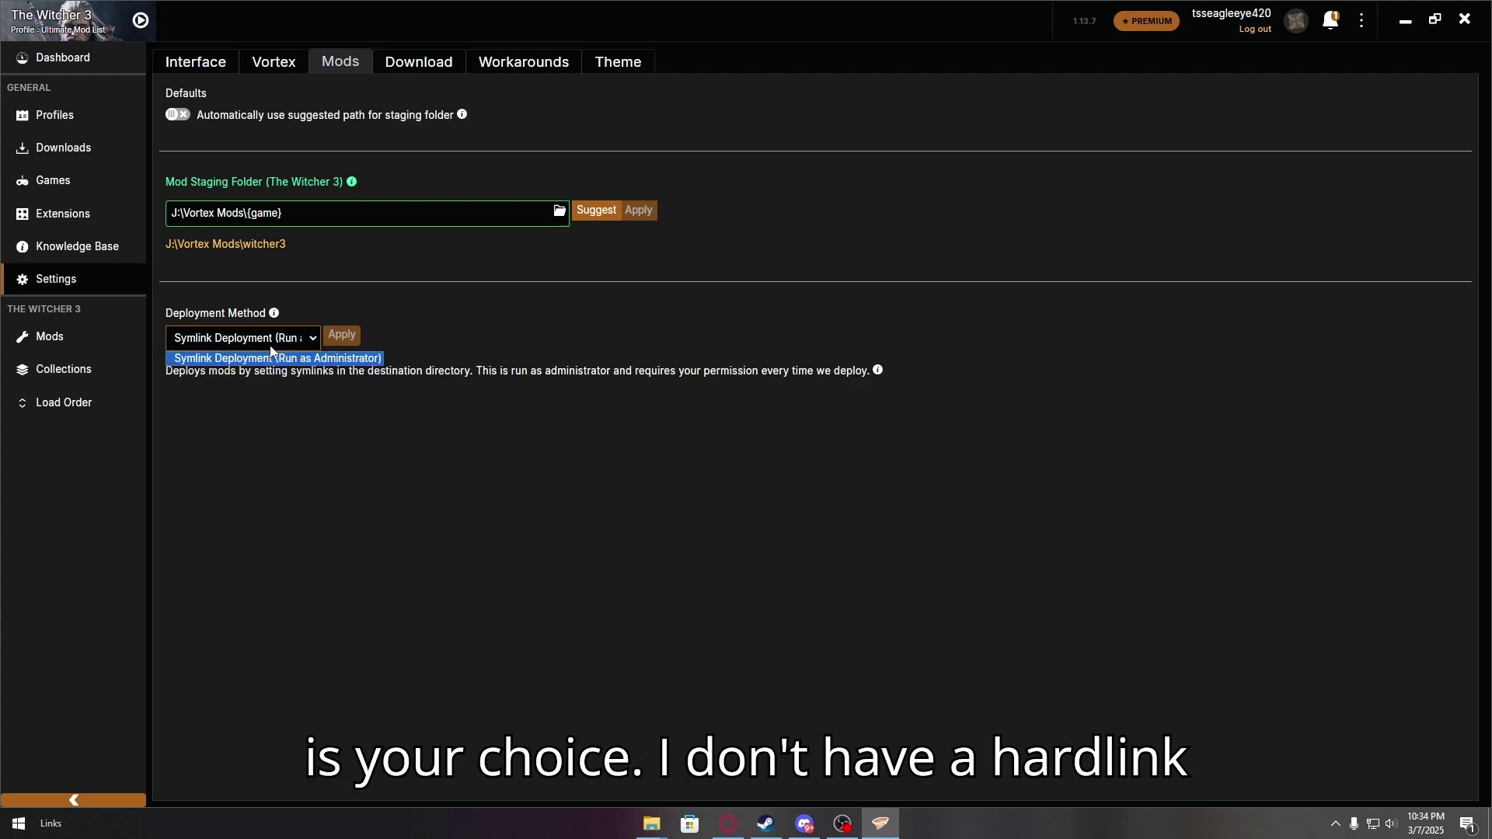
{"action": "left_click", "coordinate": [271, 350]}
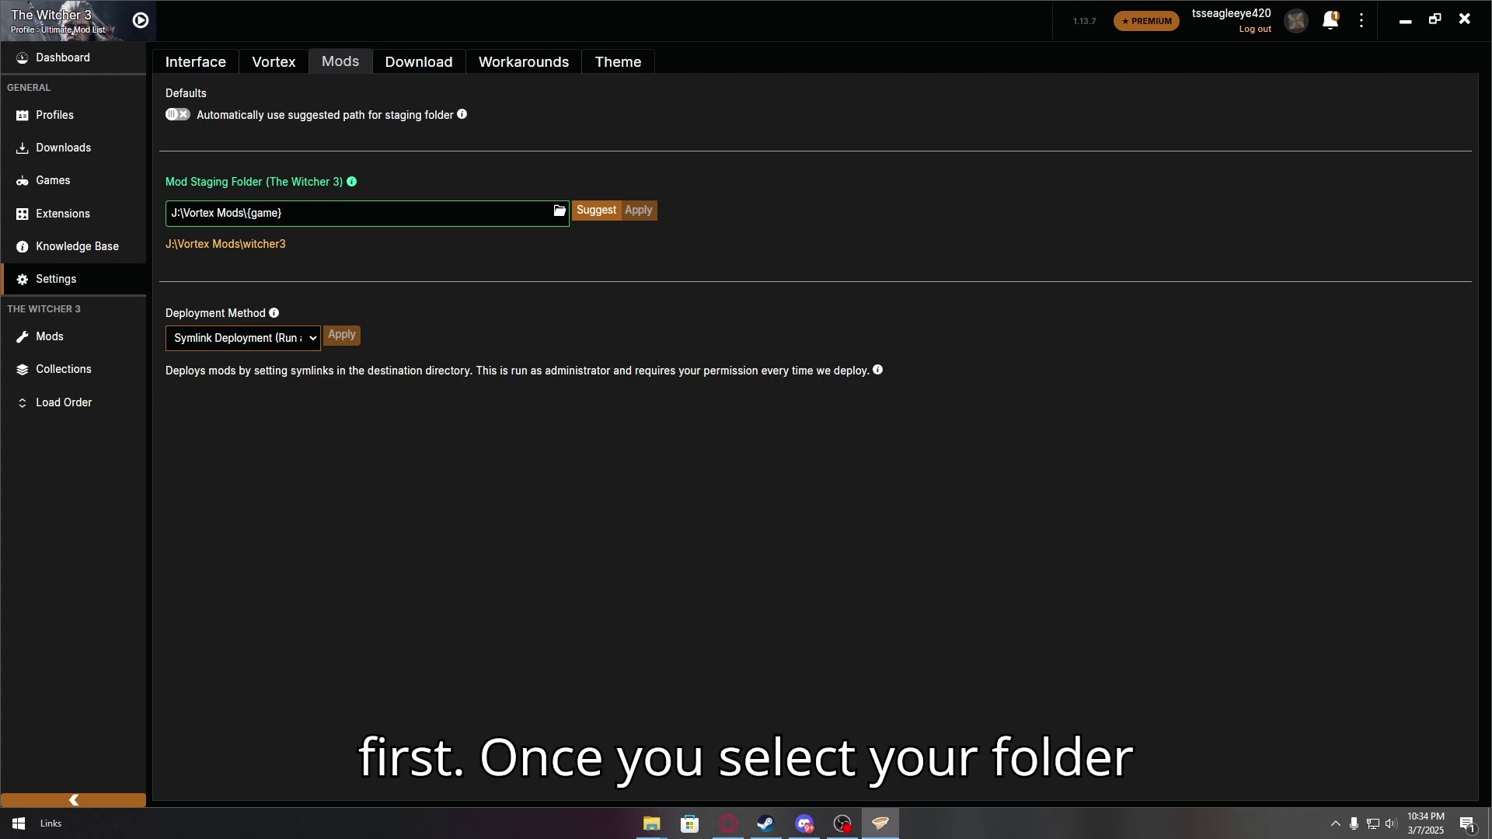
- Switch to the browser and return to the beginning of the Ultimate Mod List collection page
{"action": "key", "text": "alt+Tab"}
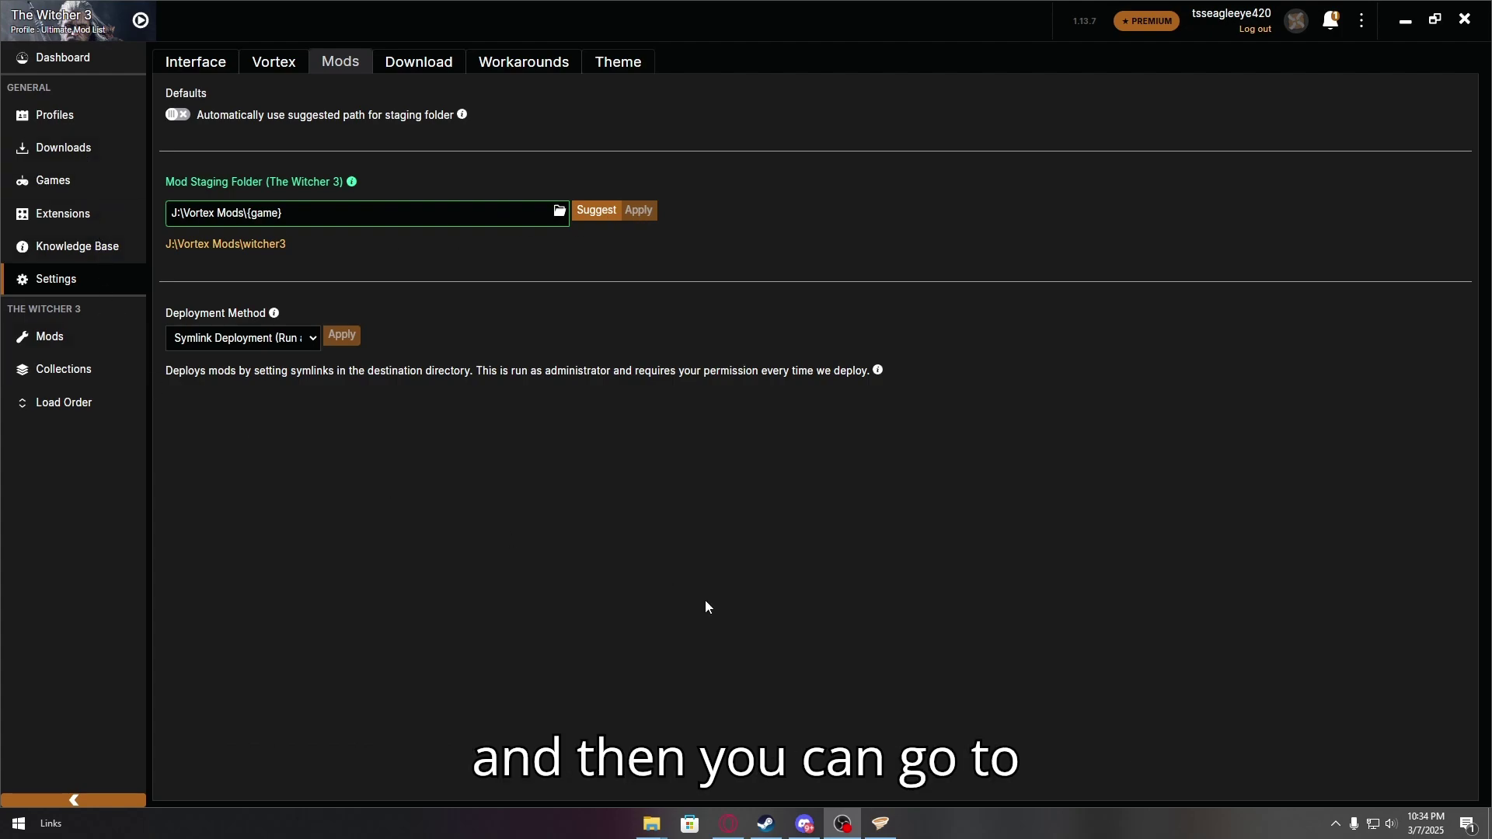
{"action": "left_click", "coordinate": [740, 834]}
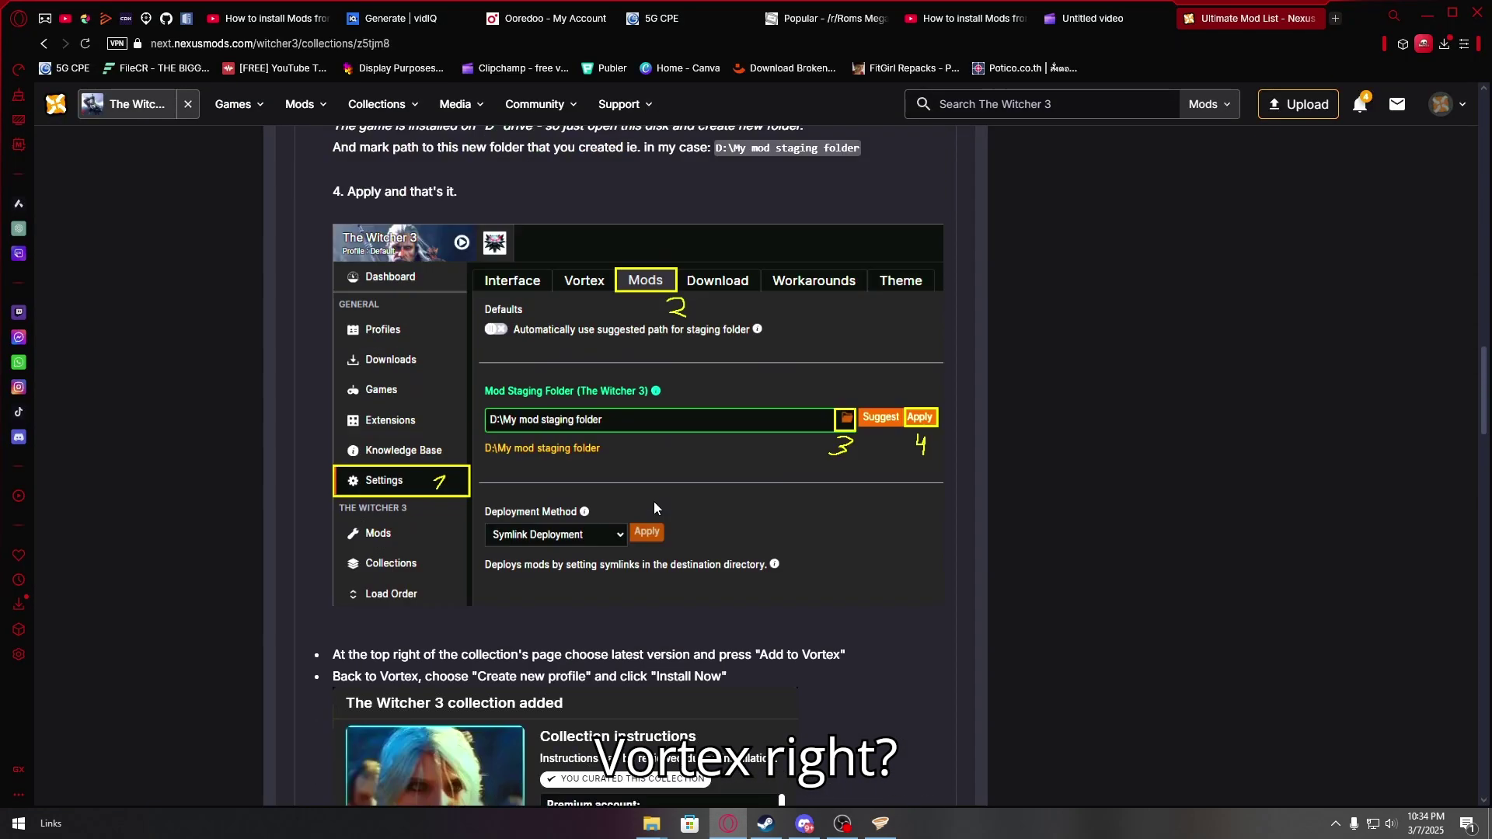
{"action": "scroll", "coordinate": [654, 501], "scroll_direction": "up", "scroll_amount": 15}
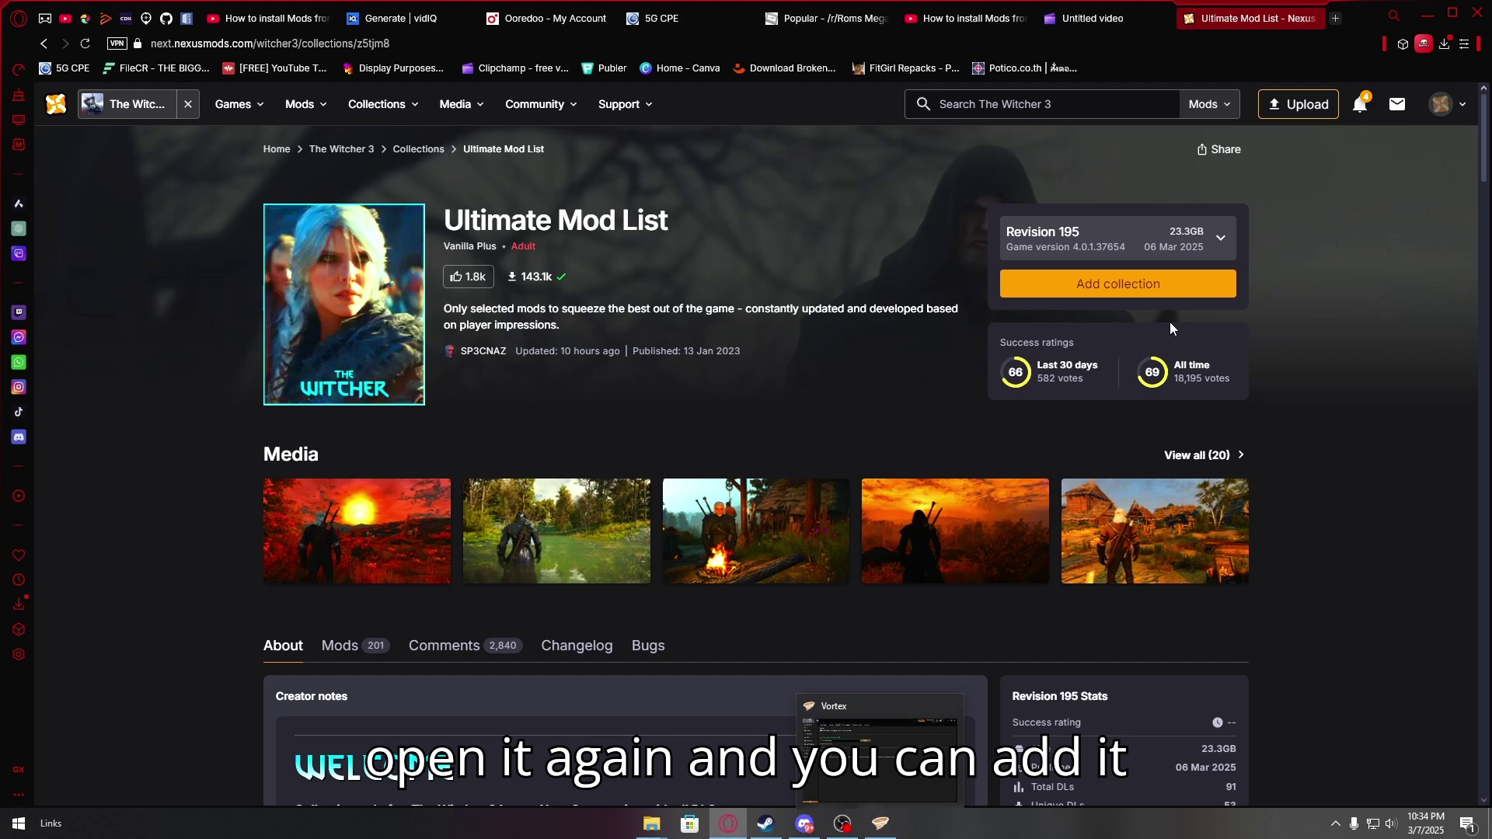
- Switch back to Vortex and look through the disabled and enabled mods for The Witcher 3
{"action": "left_click", "coordinate": [893, 830]}
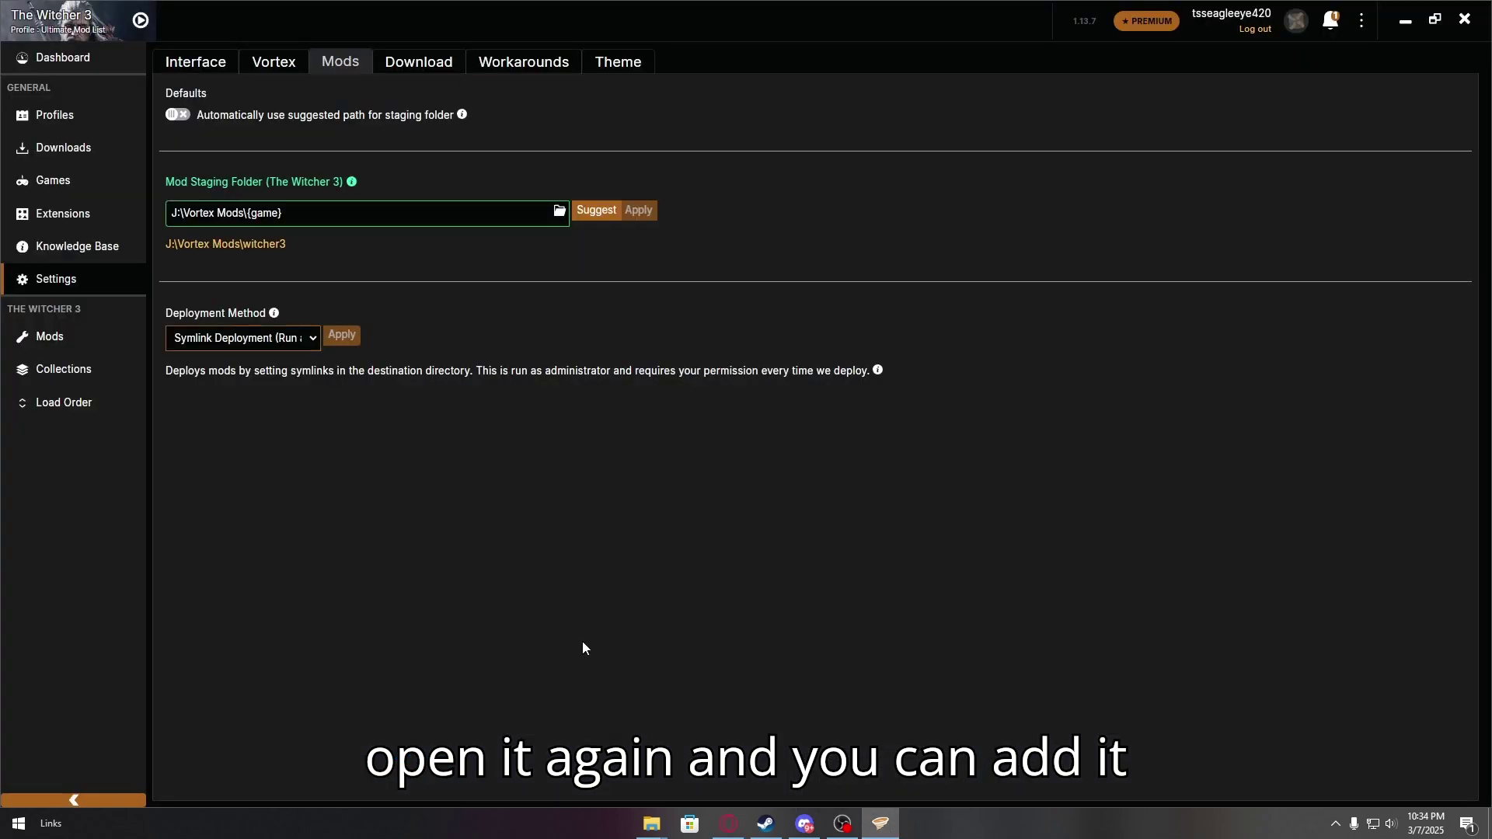
{"action": "left_click", "coordinate": [89, 338]}
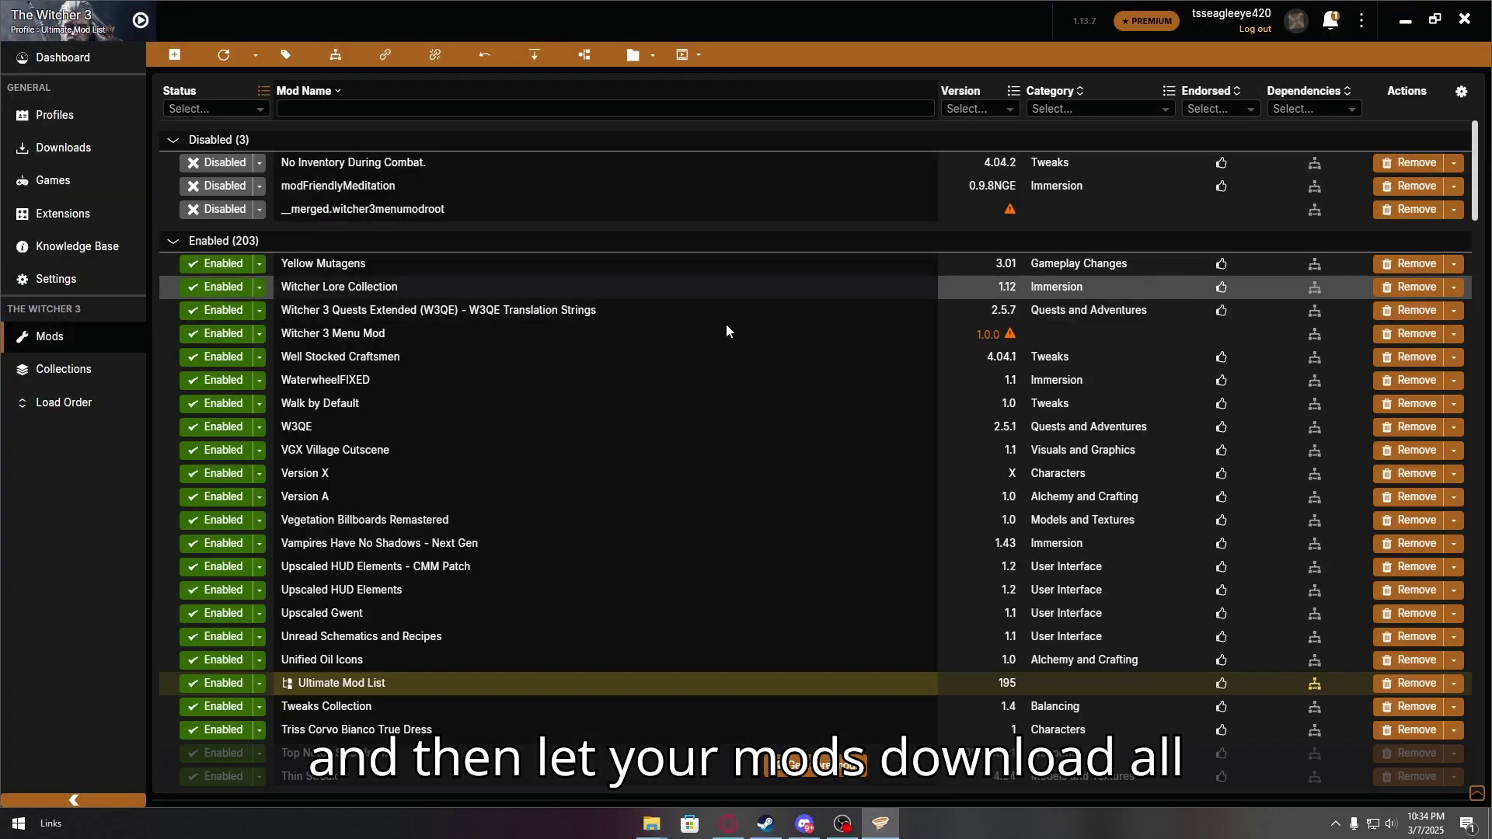
{"action": "scroll", "coordinate": [579, 321], "scroll_direction": "down", "scroll_amount": 3}
{"action": "scroll", "coordinate": [579, 326], "scroll_direction": "up", "scroll_amount": 3}
{"action": "scroll", "coordinate": [623, 338], "scroll_direction": "down", "scroll_amount": 8}
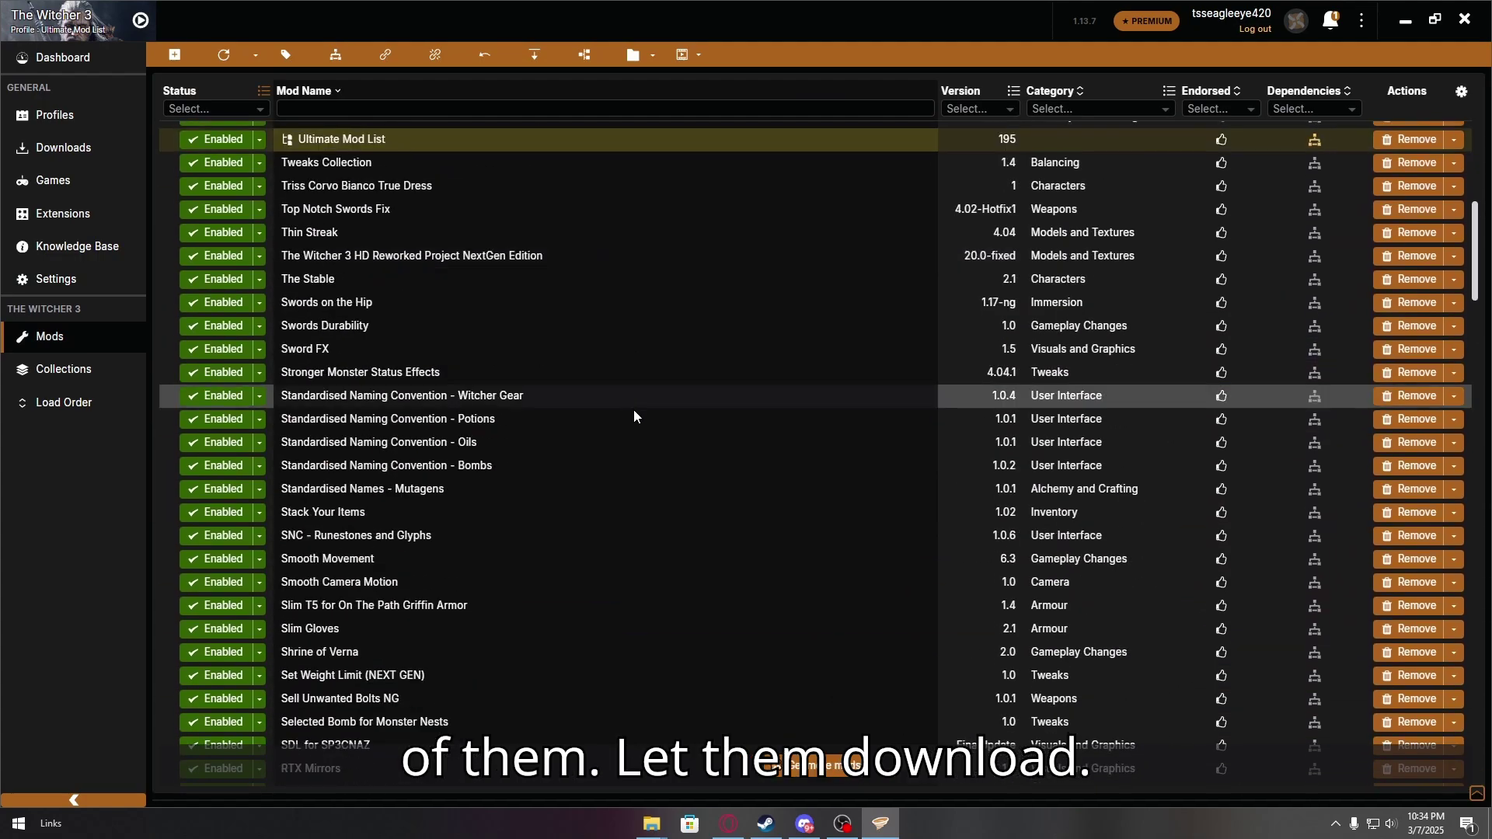
{"action": "scroll", "coordinate": [633, 408], "scroll_direction": "up", "scroll_amount": 8}
{"action": "scroll", "coordinate": [651, 418], "scroll_direction": "down", "scroll_amount": 7}
{"action": "scroll", "coordinate": [735, 428], "scroll_direction": "down", "scroll_amount": 3}
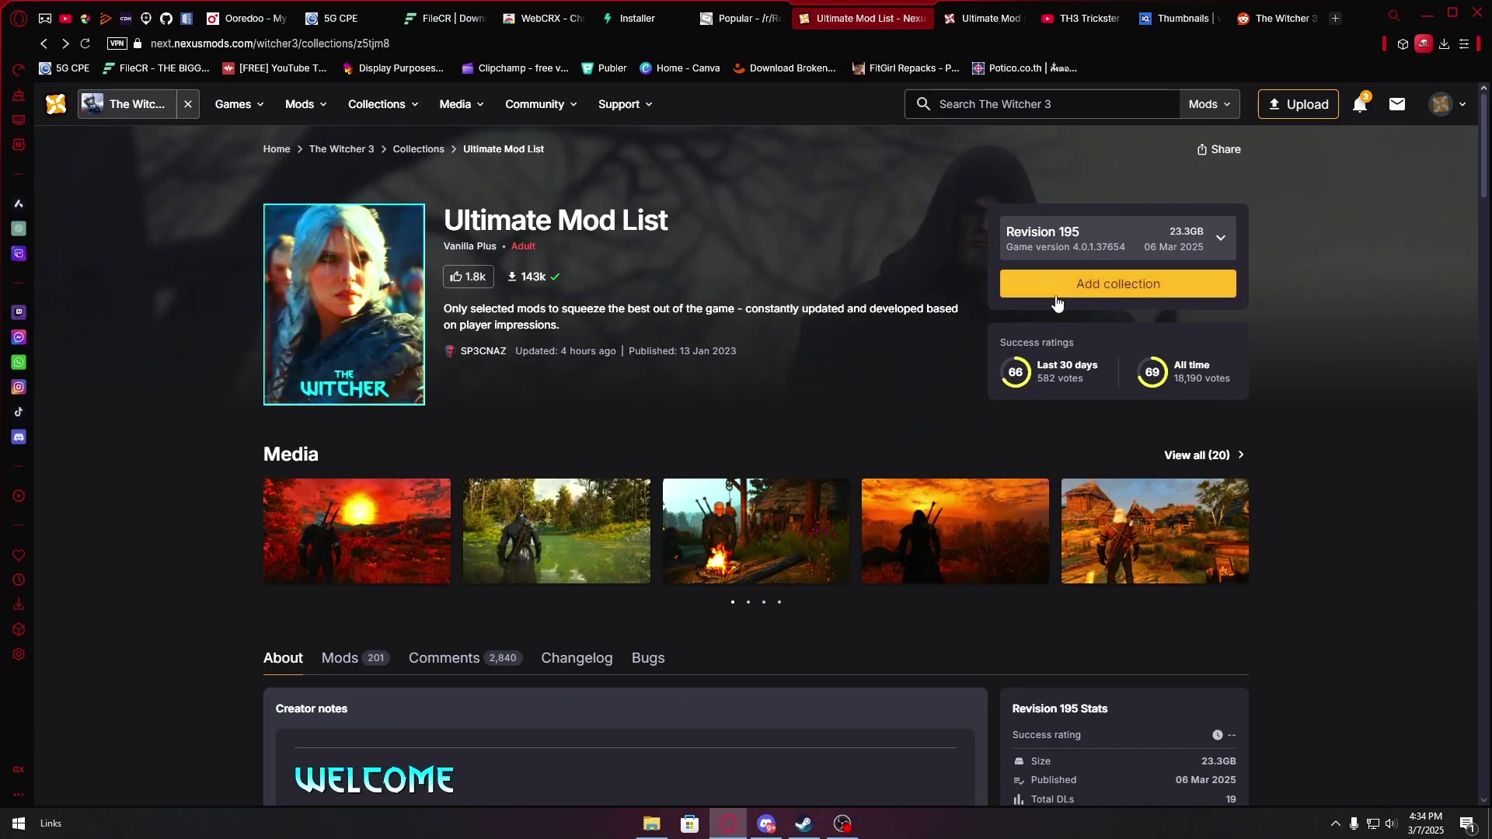
- Add Revision 195 of the Ultimate Mod List collection to Vortex and install it into a new profile, making that profile active
{"action": "left_click", "coordinate": [1041, 285]}
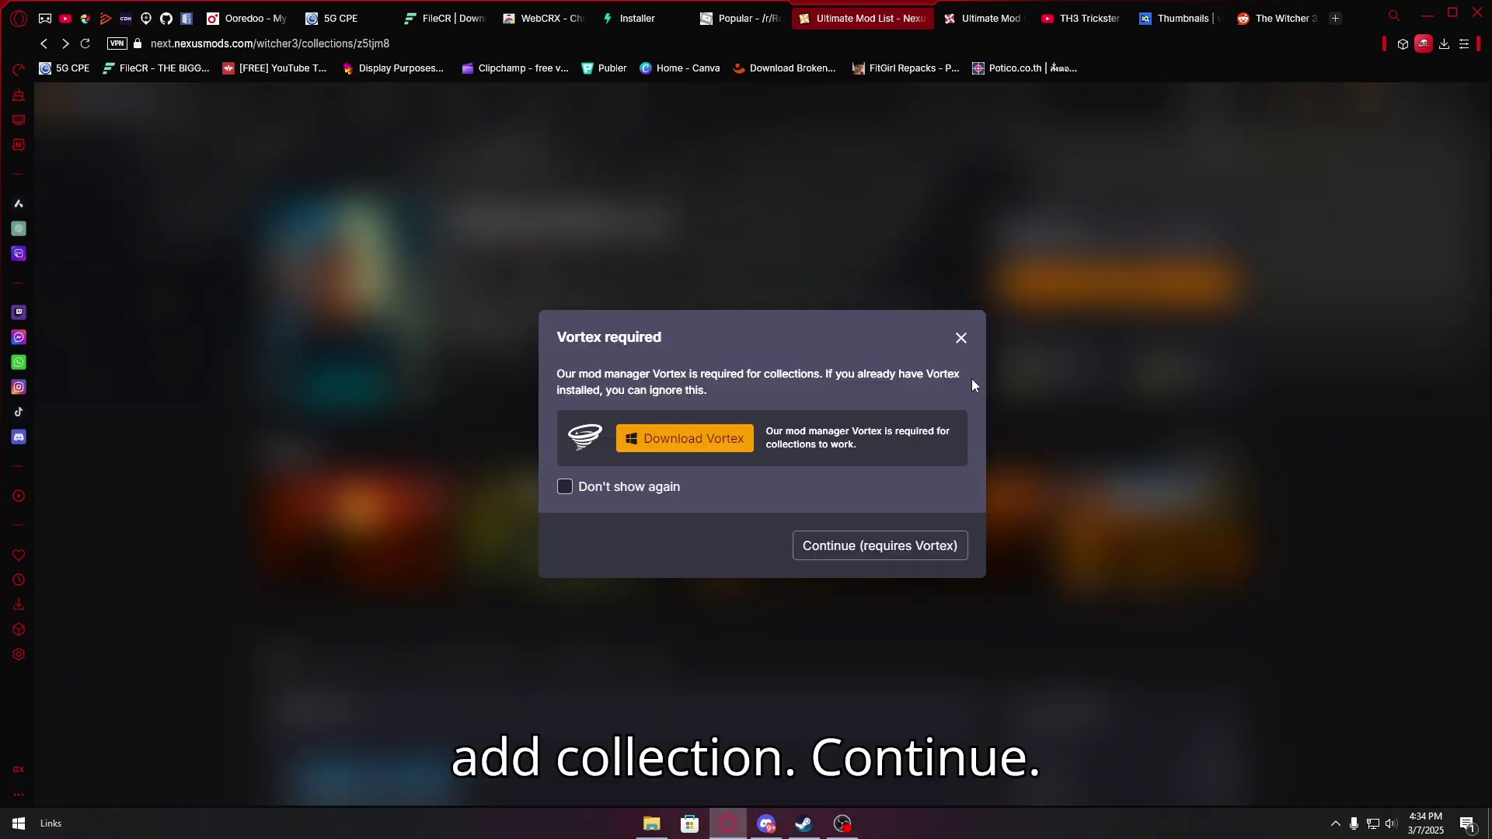
{"action": "left_click", "coordinate": [924, 544]}
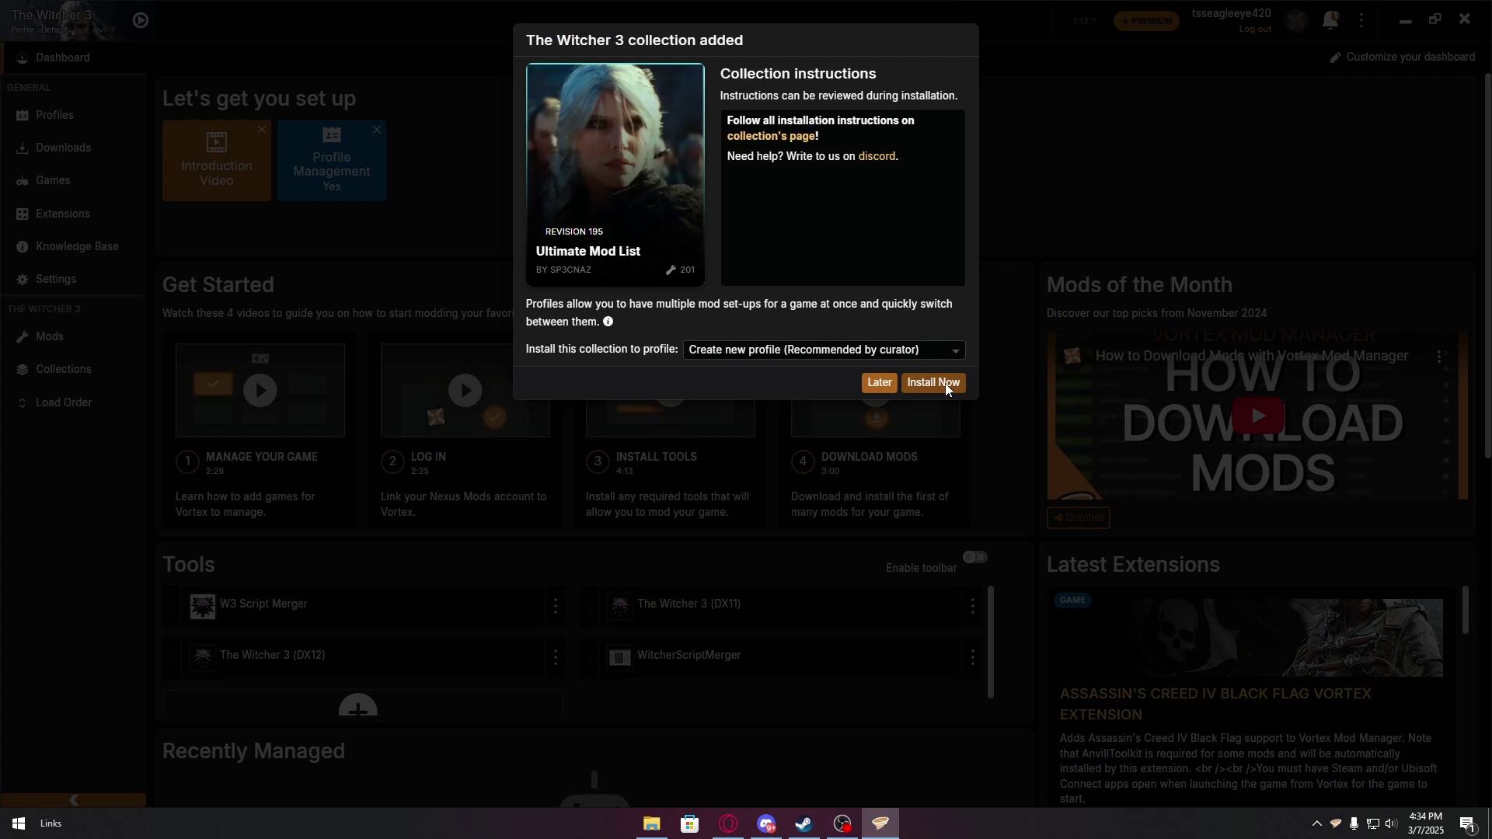
{"action": "left_click", "coordinate": [907, 353]}
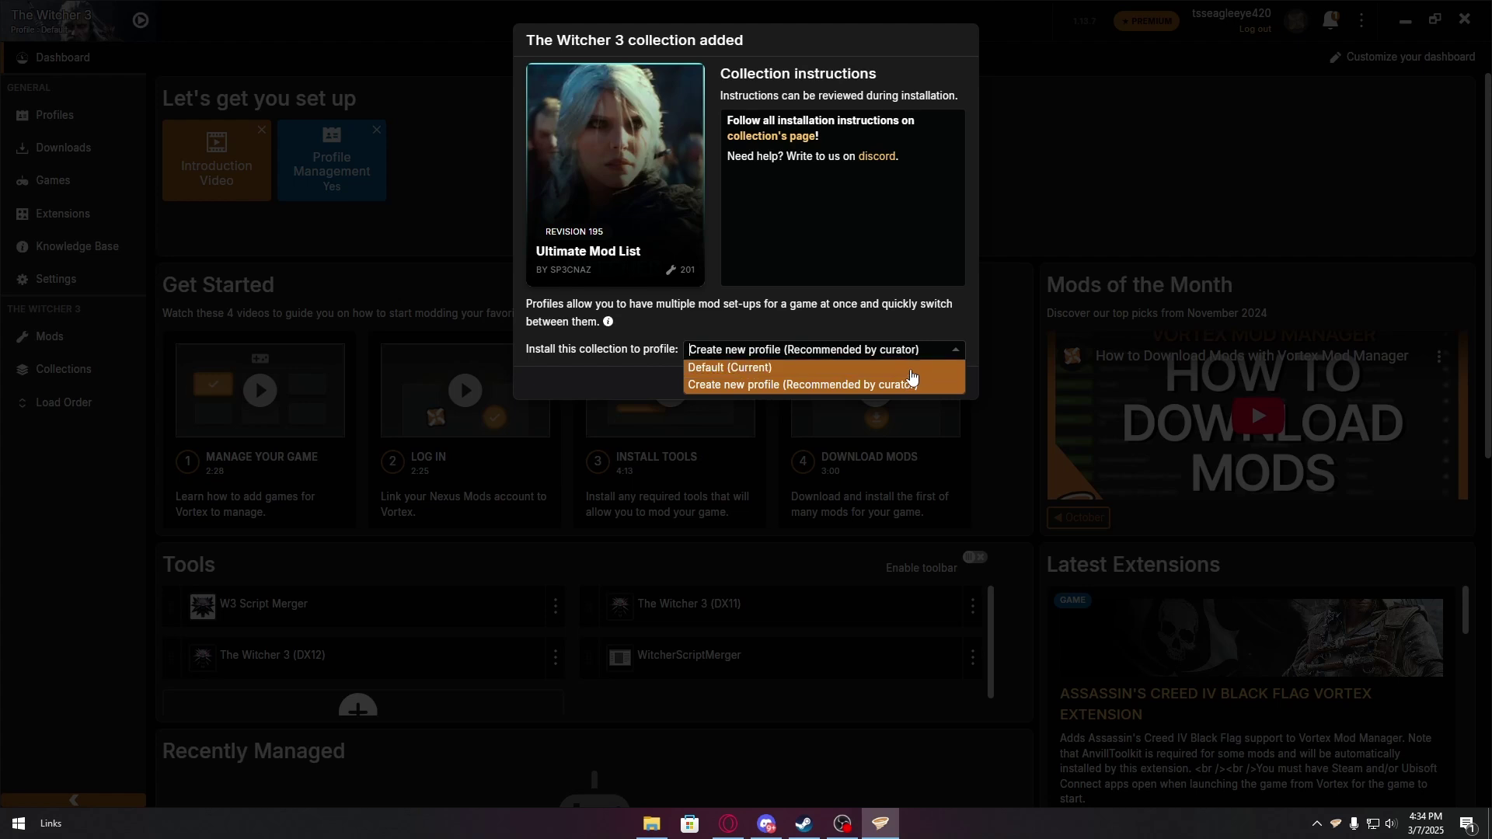
{"action": "left_click", "coordinate": [905, 383]}
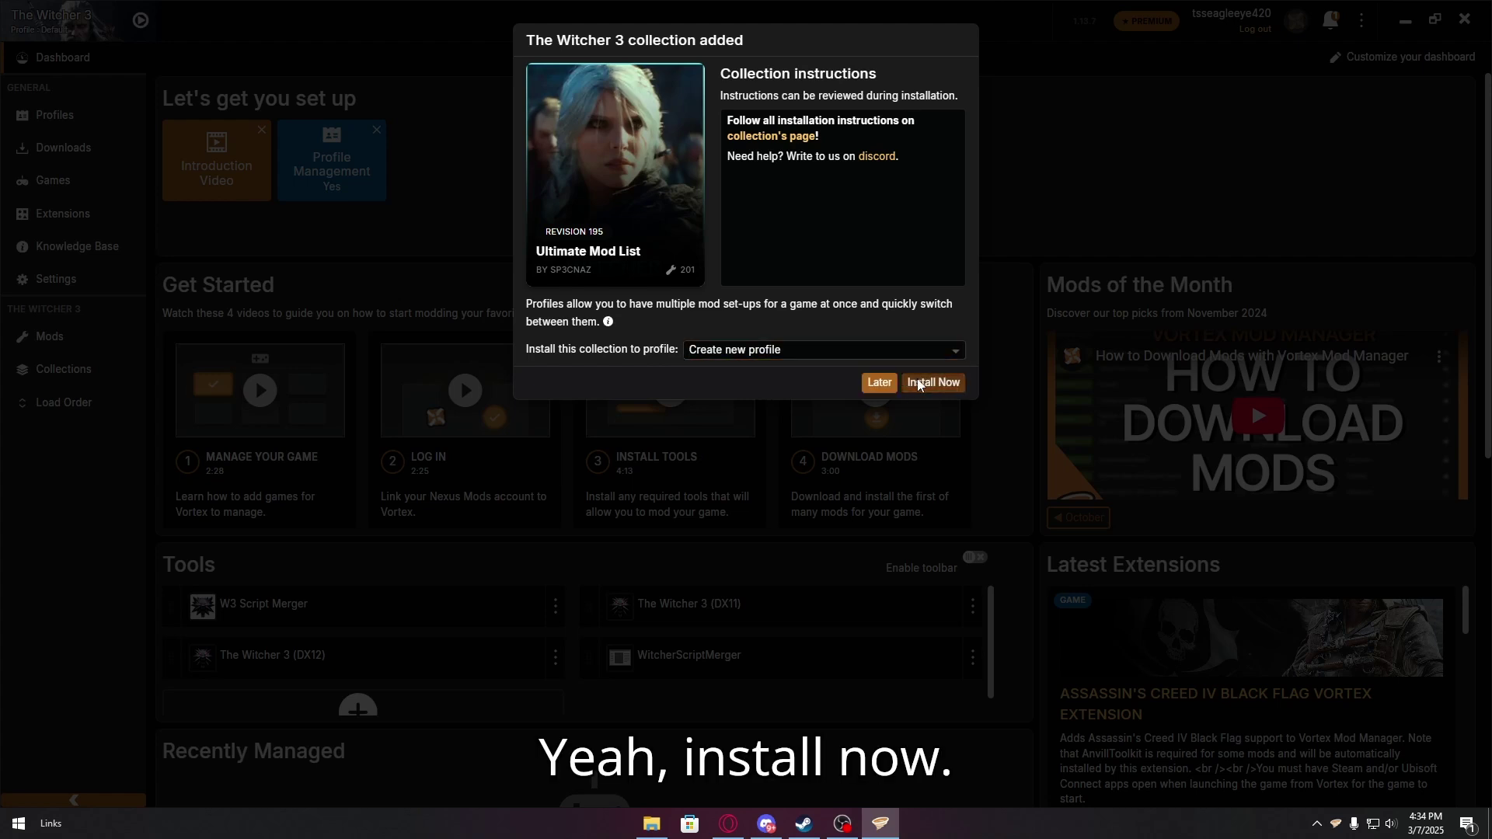
{"action": "left_click", "coordinate": [917, 382]}
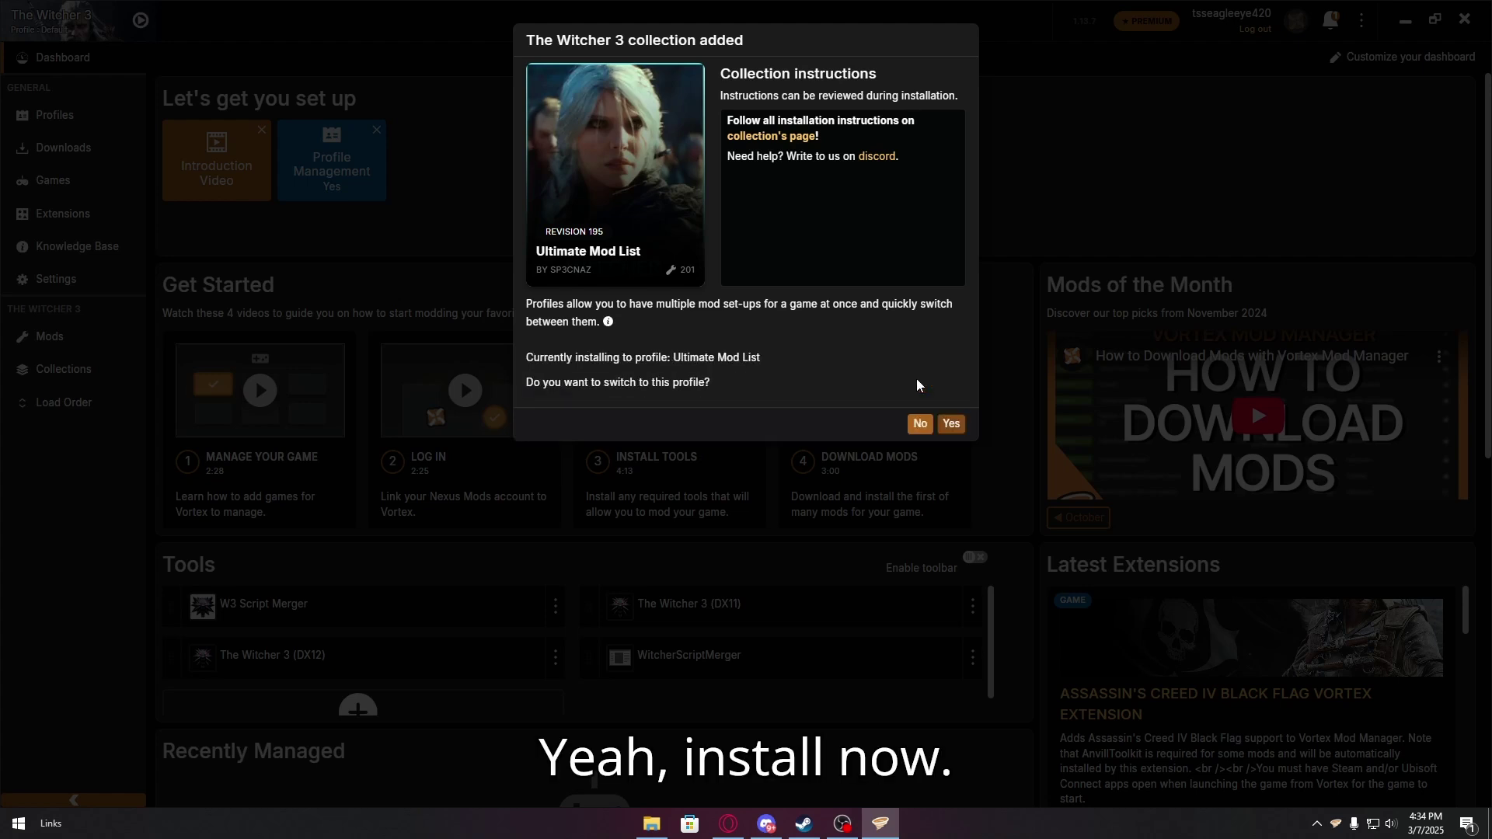
{"action": "left_click", "coordinate": [949, 426]}
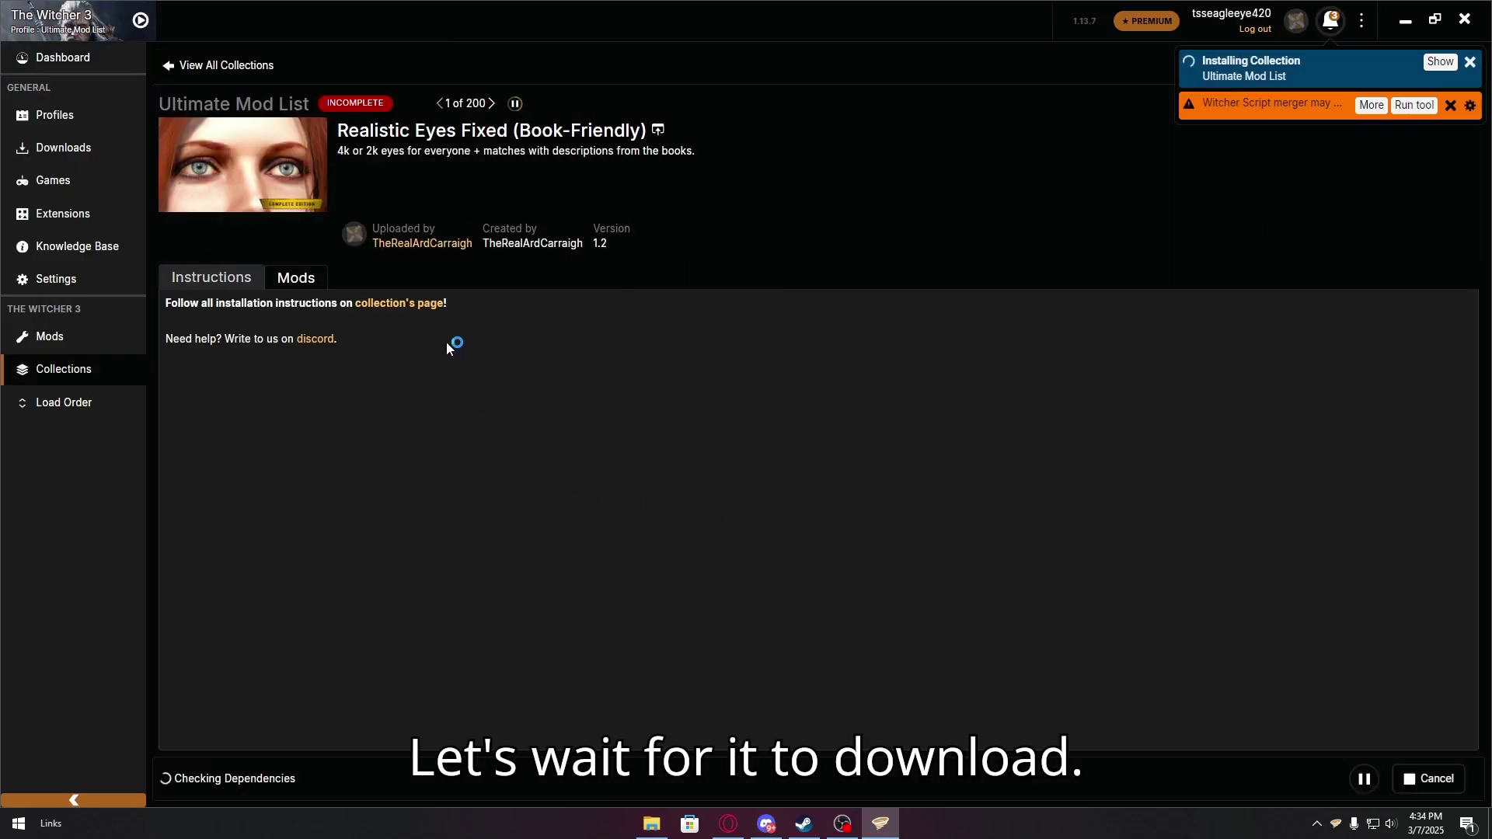
- Show the mods included in the installing Ultimate Mod List collection and look through their download status
{"action": "left_click", "coordinate": [315, 283]}
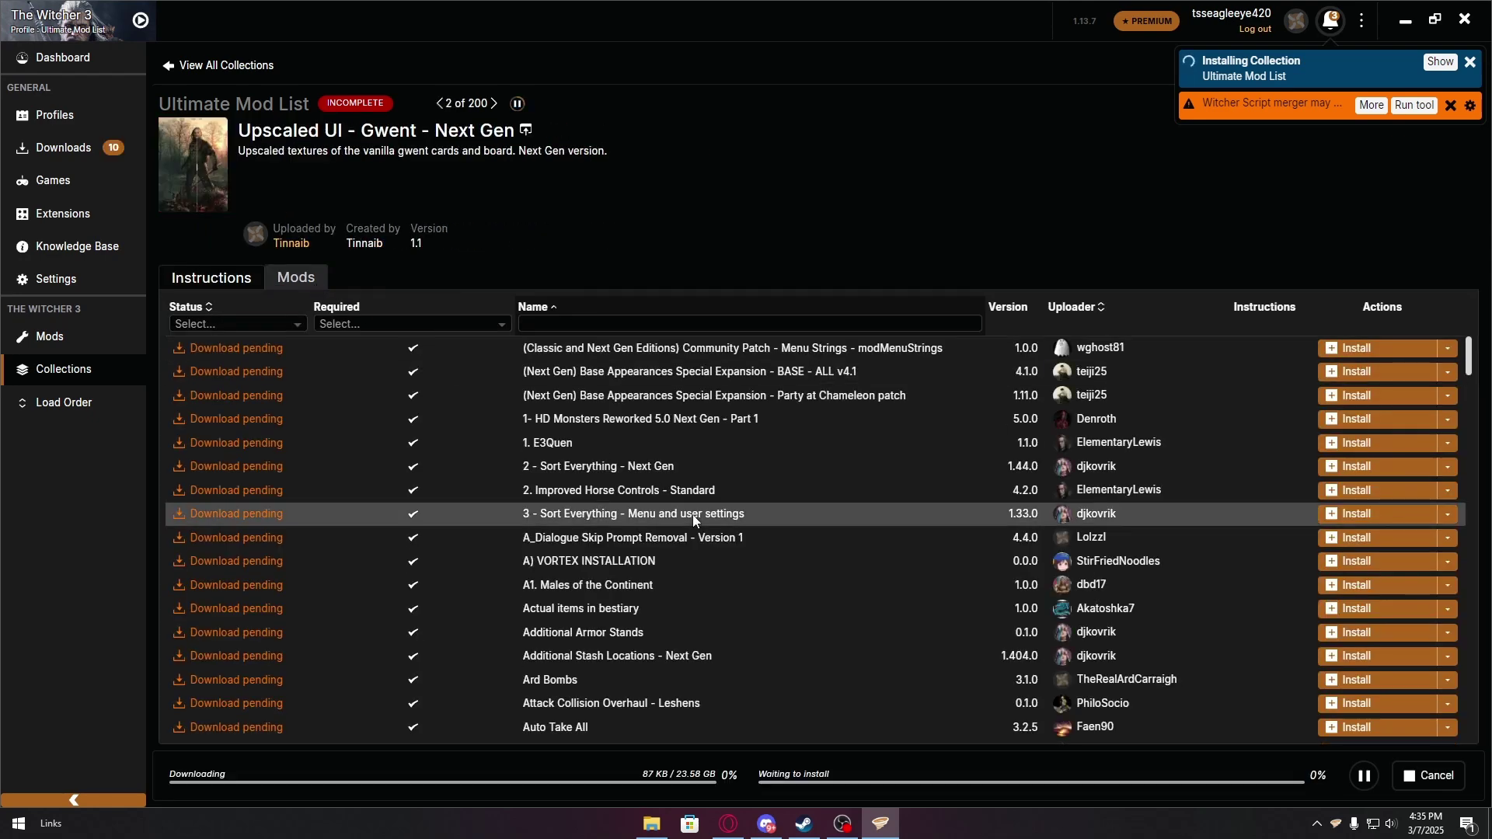
{"action": "scroll", "coordinate": [692, 514], "scroll_direction": "down", "scroll_amount": 6}
{"action": "scroll", "coordinate": [705, 514], "scroll_direction": "up", "scroll_amount": 8}
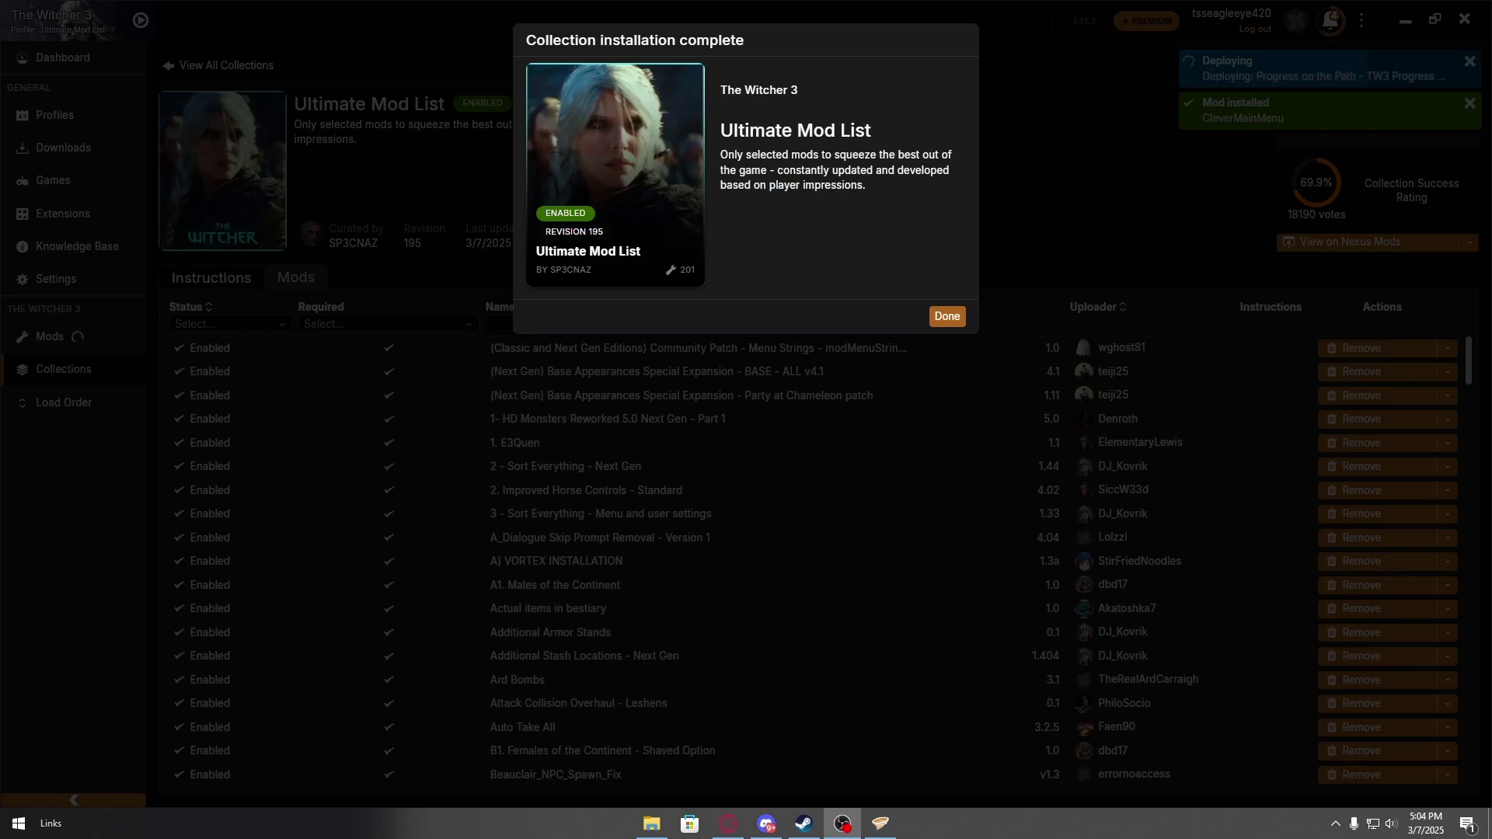
- Close the completed collection installation and import the script merges supplied with the Ultimate Mod List
{"action": "left_click", "coordinate": [948, 319]}
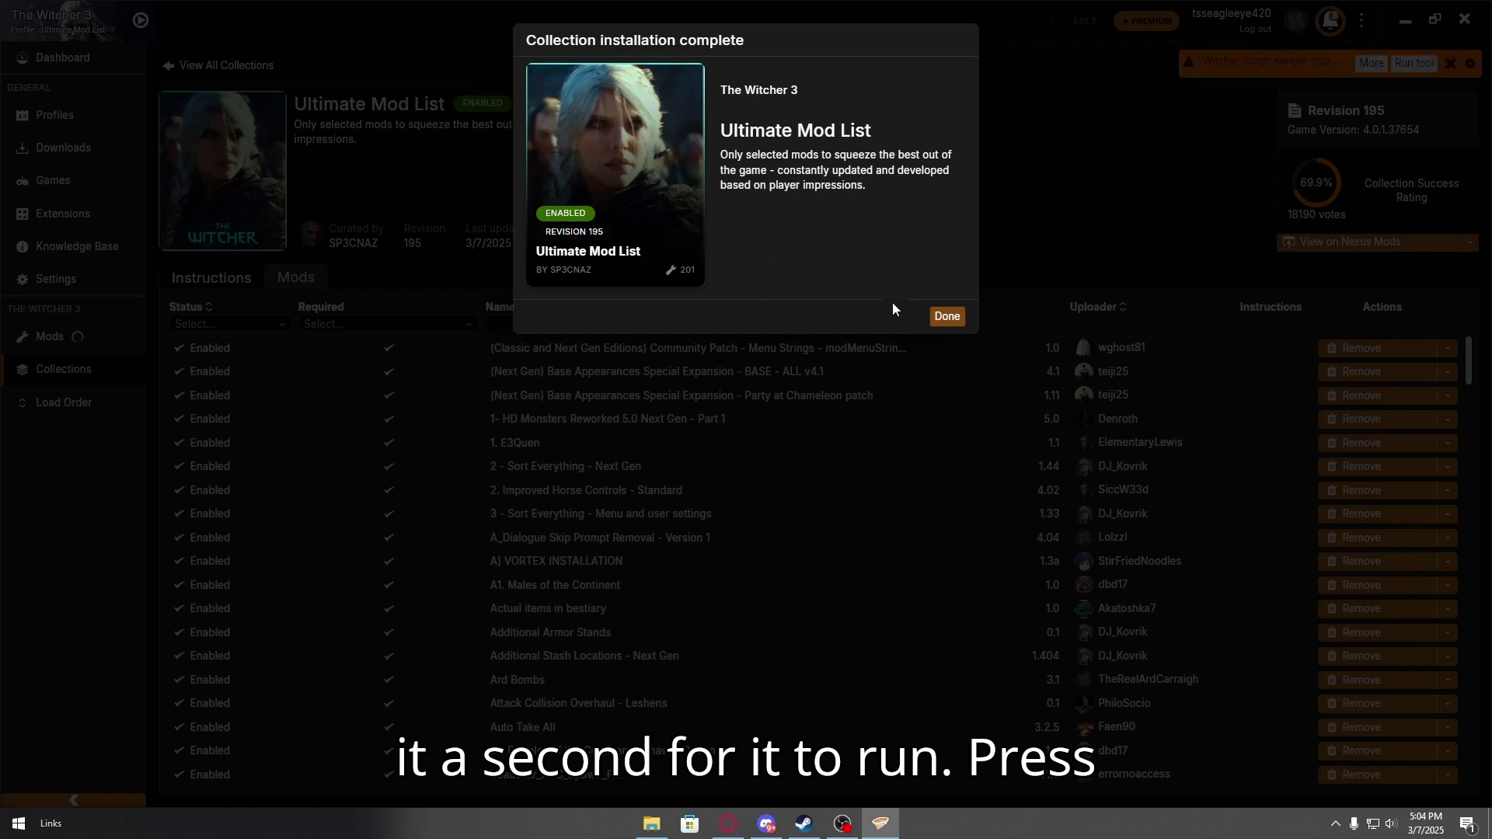
{"action": "left_click", "coordinate": [940, 315]}
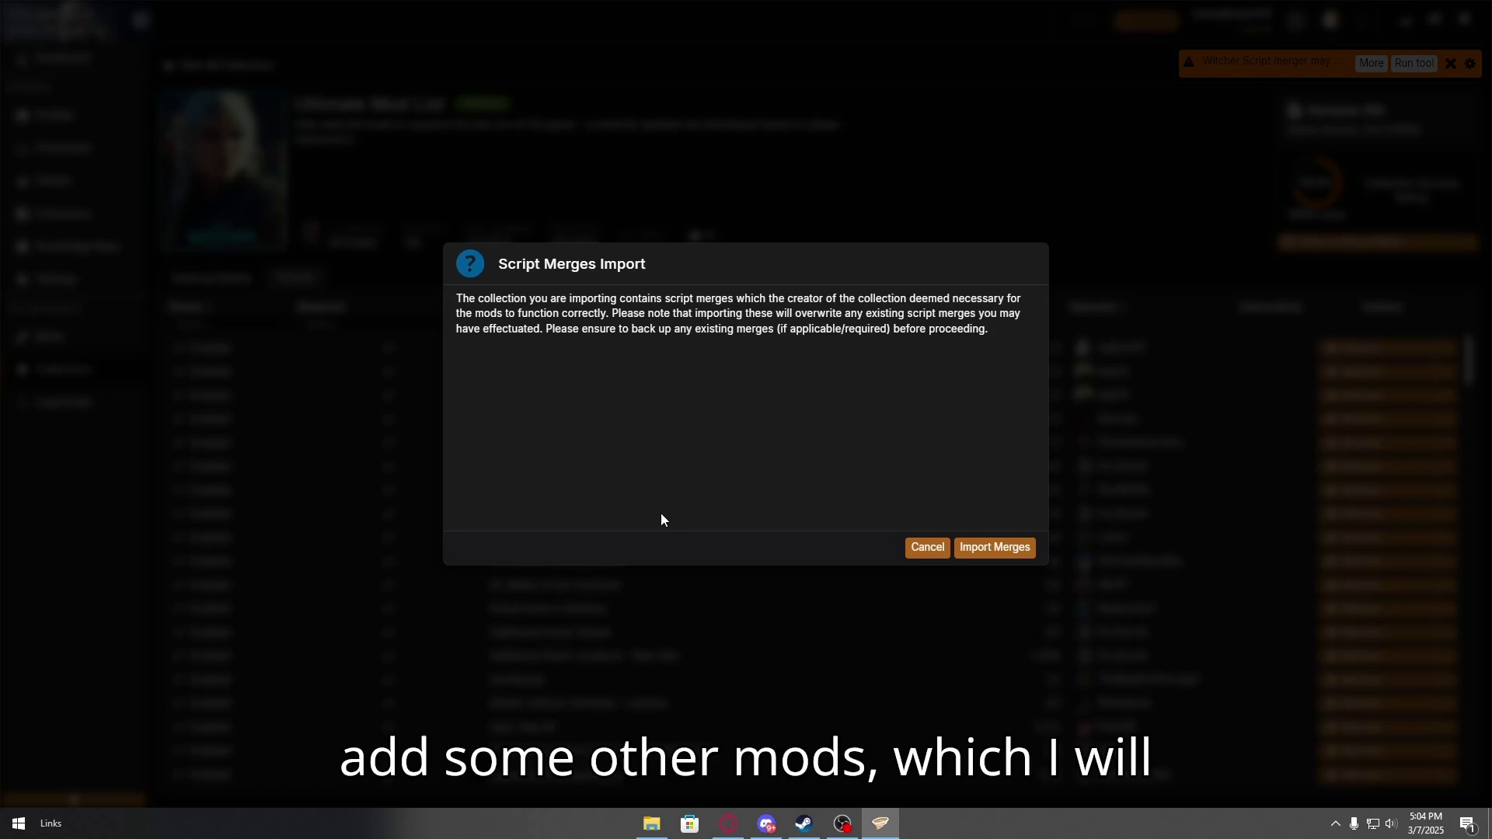
{"action": "left_click", "coordinate": [982, 547]}
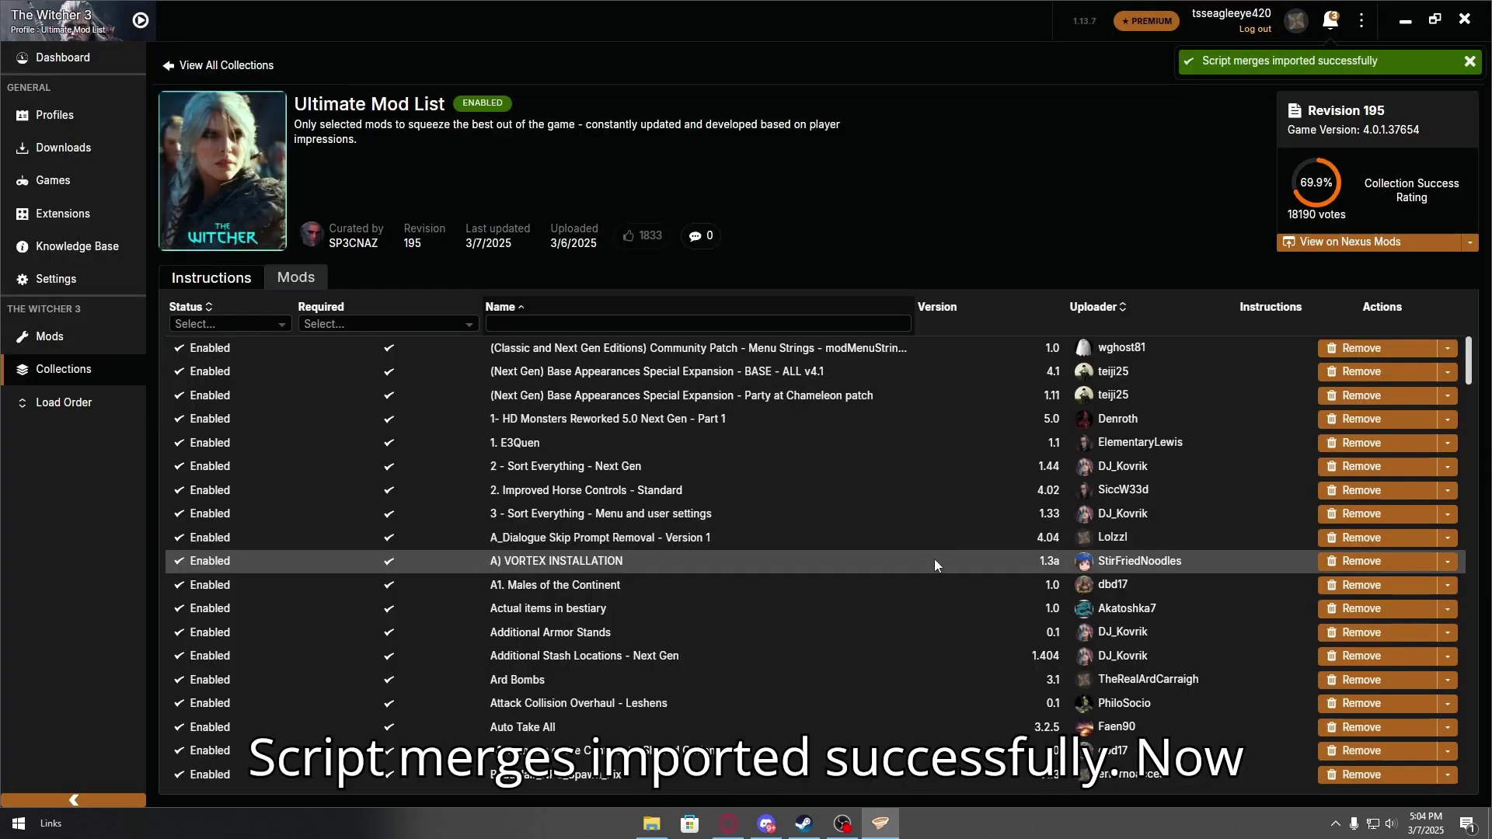
{"action": "scroll", "coordinate": [870, 497], "scroll_direction": "down", "scroll_amount": 3}
{"action": "scroll", "coordinate": [894, 575], "scroll_direction": "up", "scroll_amount": 3}
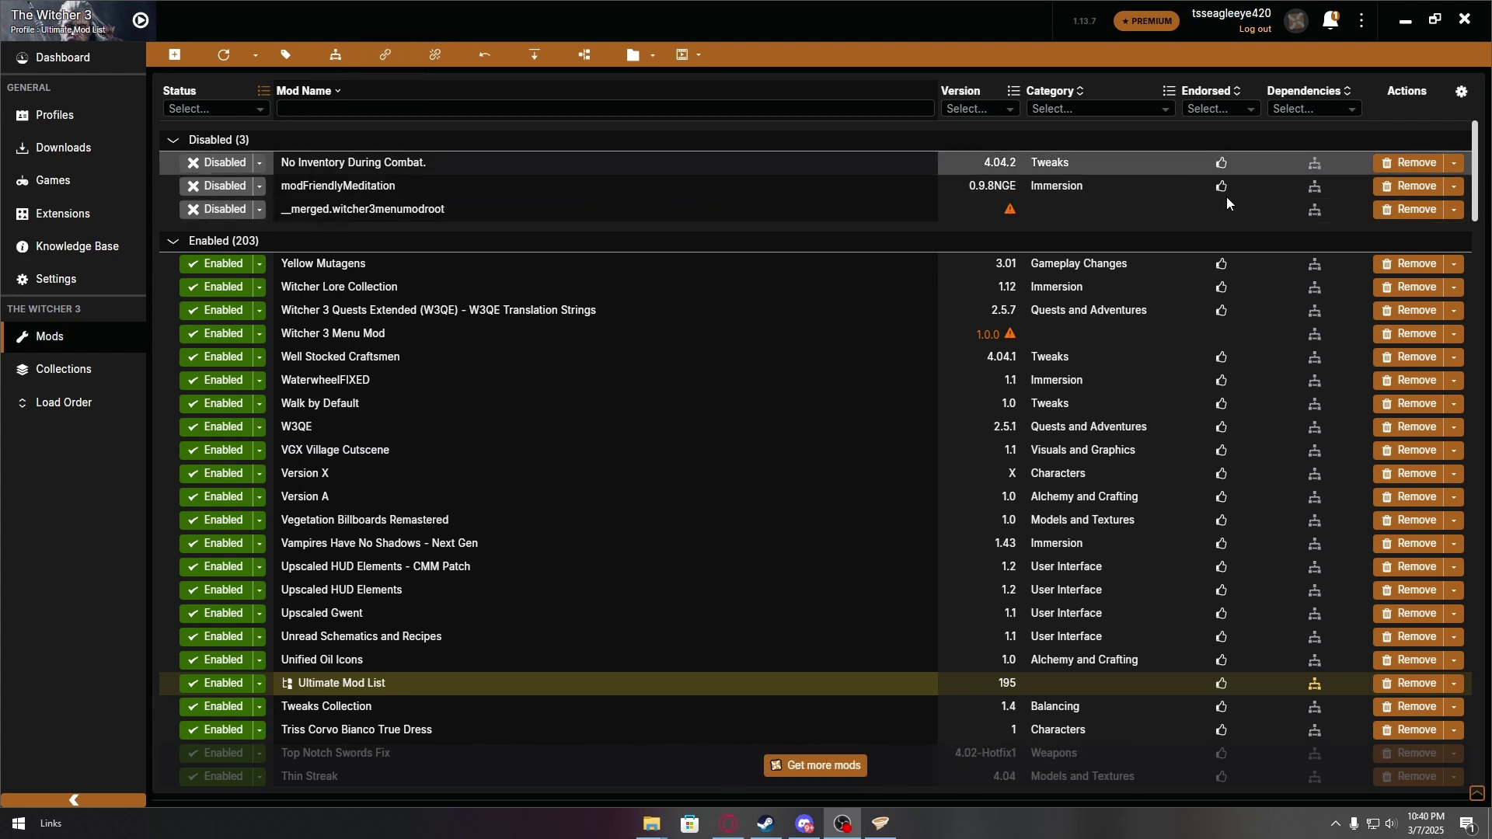
- Switch to the browser and look through the main files offered on the Ultimate Mod List - Guide page
{"action": "left_click", "coordinate": [1329, 23]}
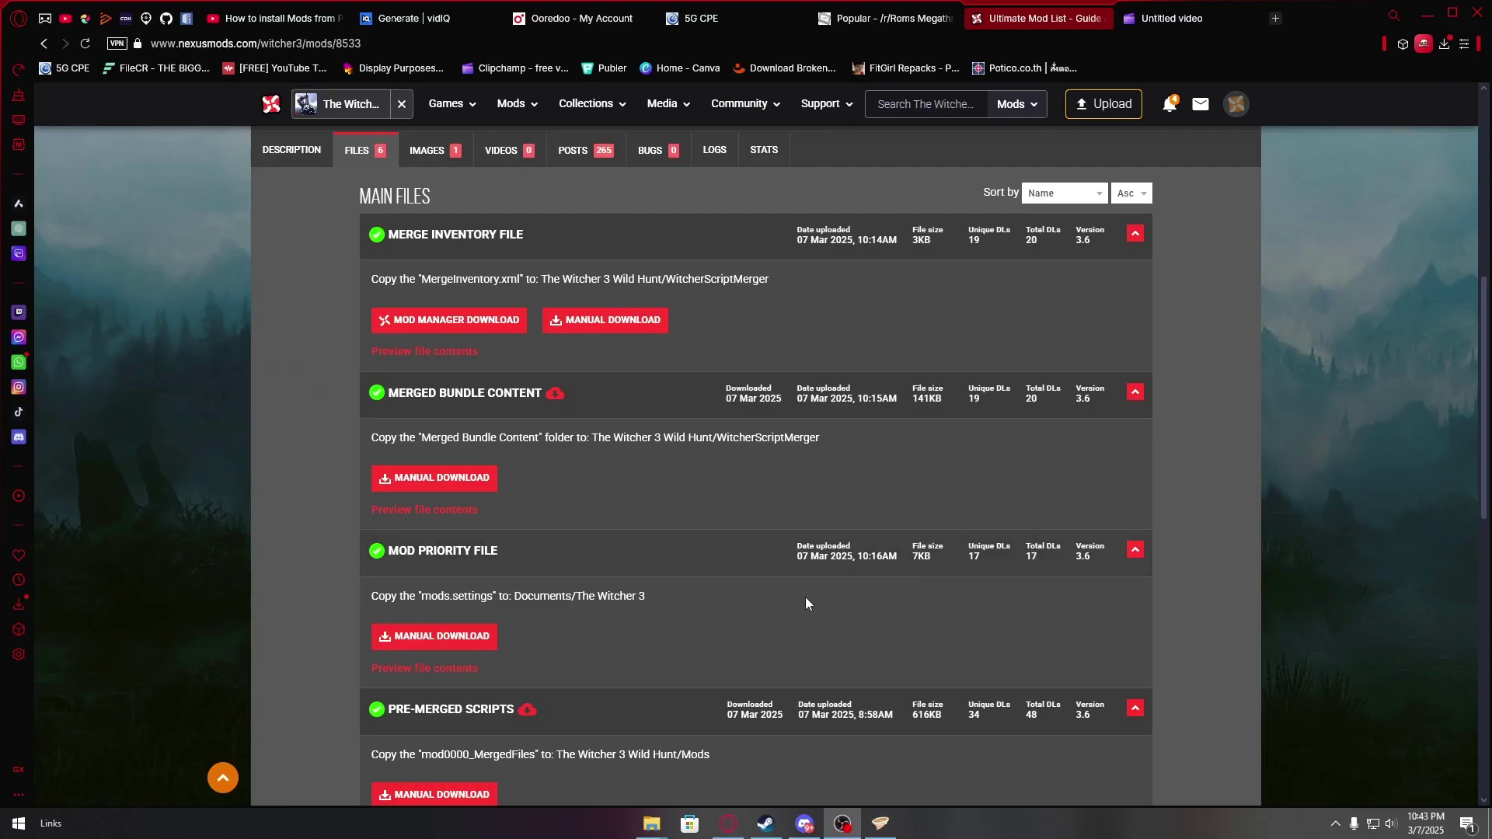
{"action": "scroll", "coordinate": [497, 567], "scroll_direction": "up", "scroll_amount": 3}
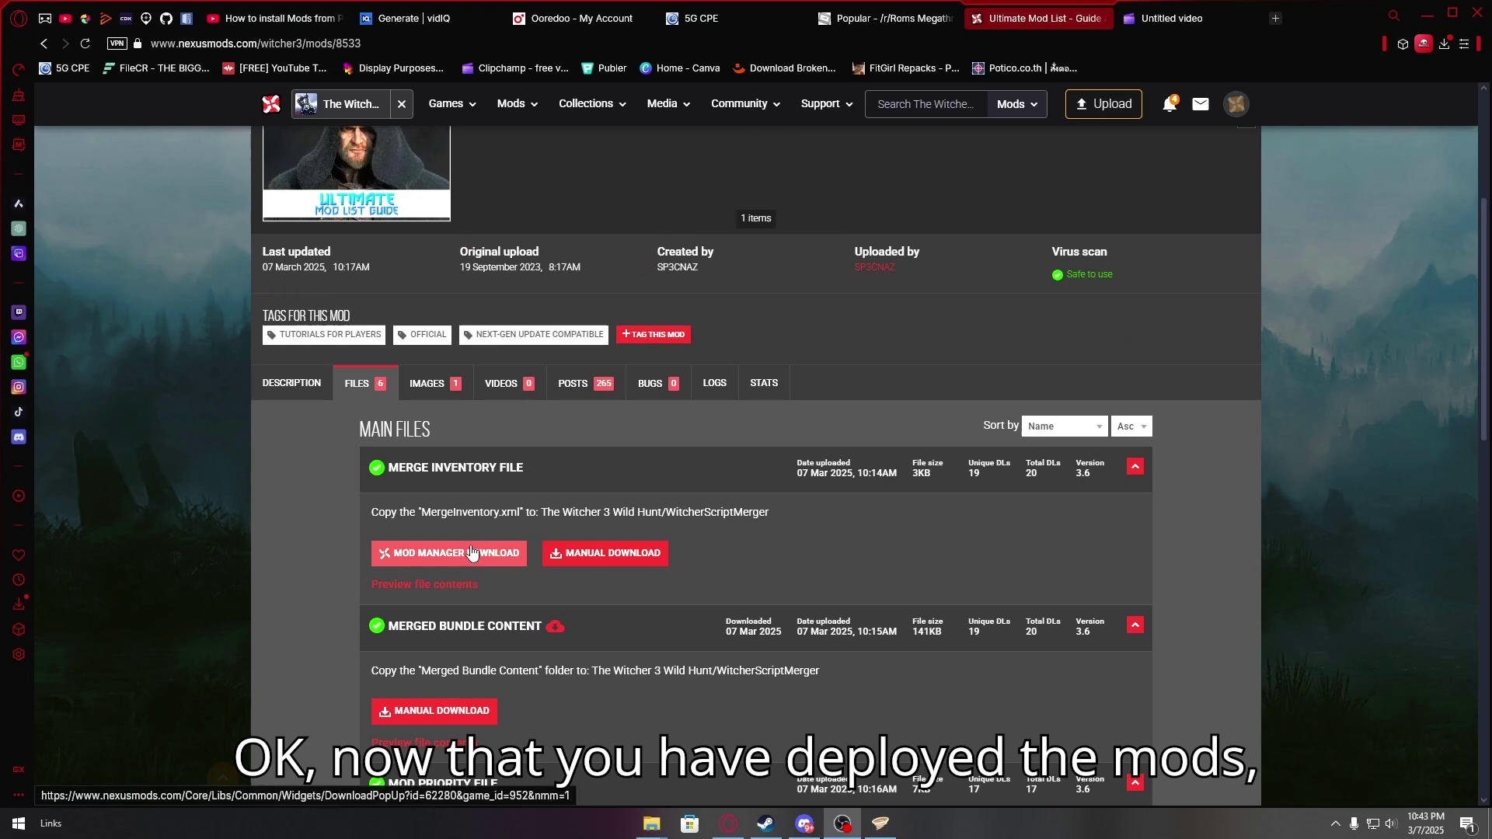
{"action": "scroll", "coordinate": [271, 479], "scroll_direction": "down", "scroll_amount": 2}
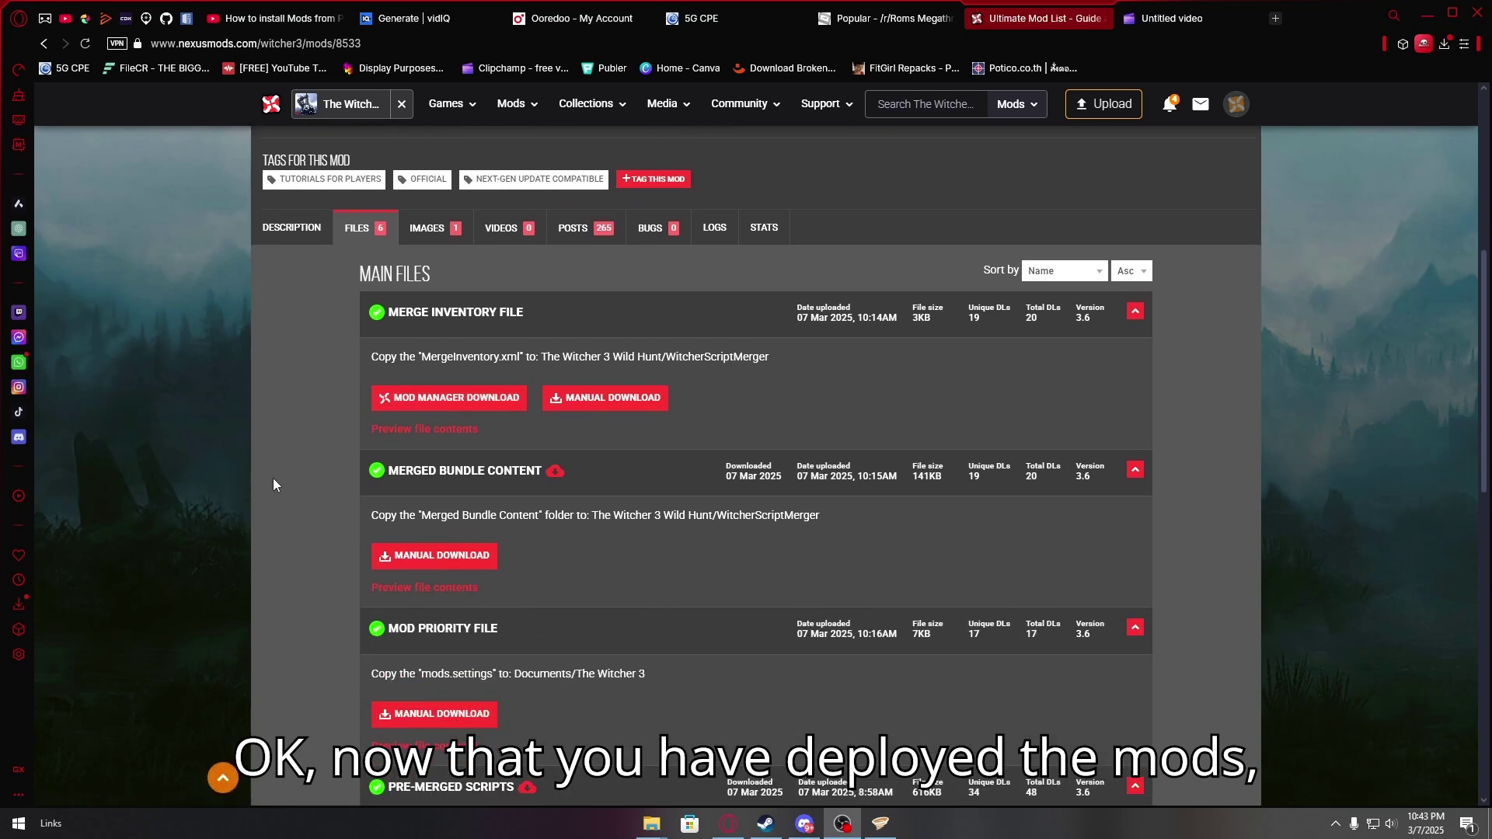
{"action": "scroll", "coordinate": [484, 500], "scroll_direction": "down", "scroll_amount": 7}
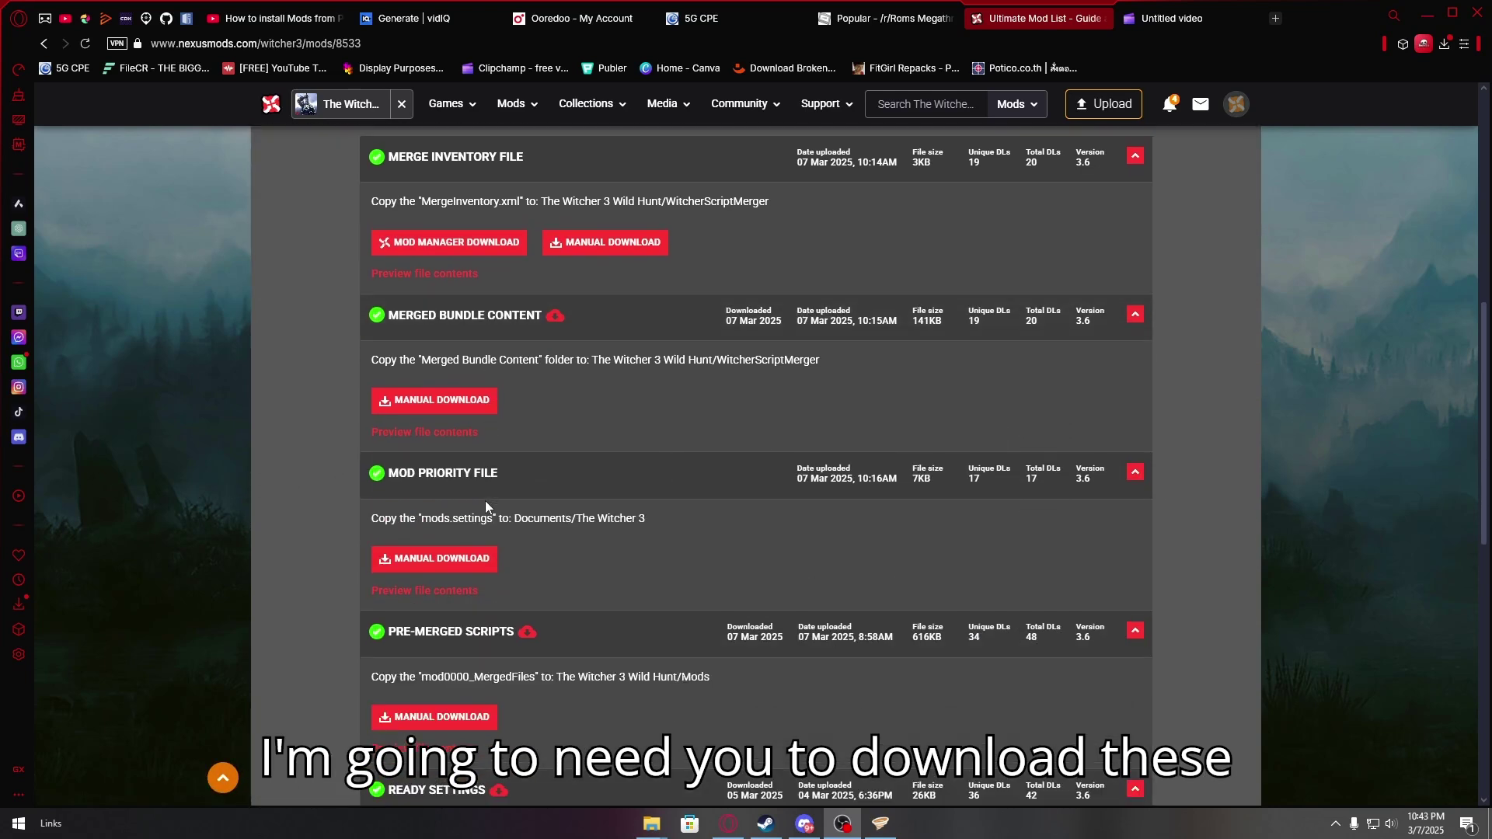
{"action": "scroll", "coordinate": [470, 534], "scroll_direction": "down", "scroll_amount": 3}
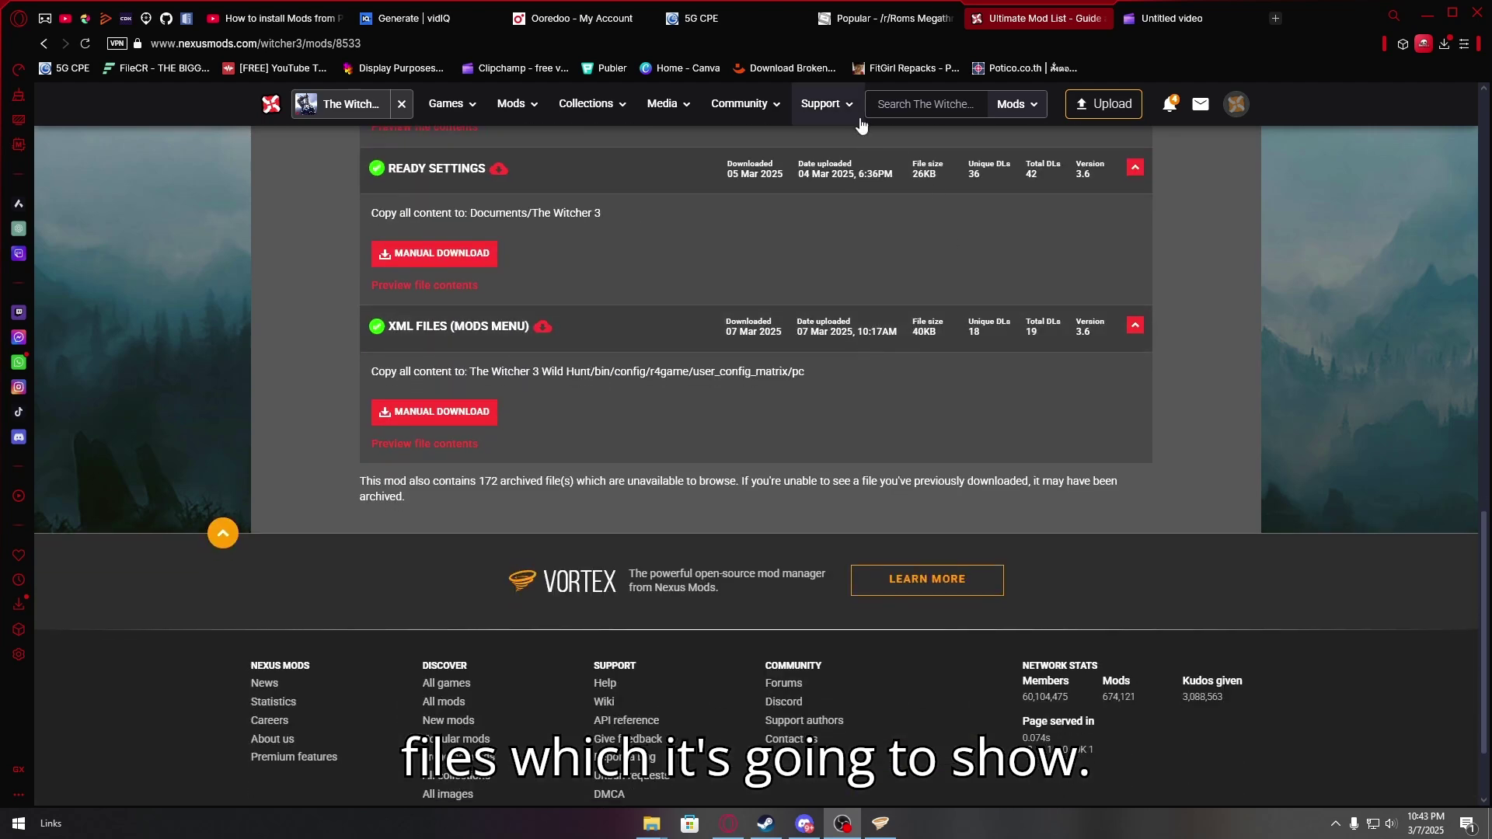
{"action": "scroll", "coordinate": [847, 212], "scroll_direction": "up", "scroll_amount": 7}
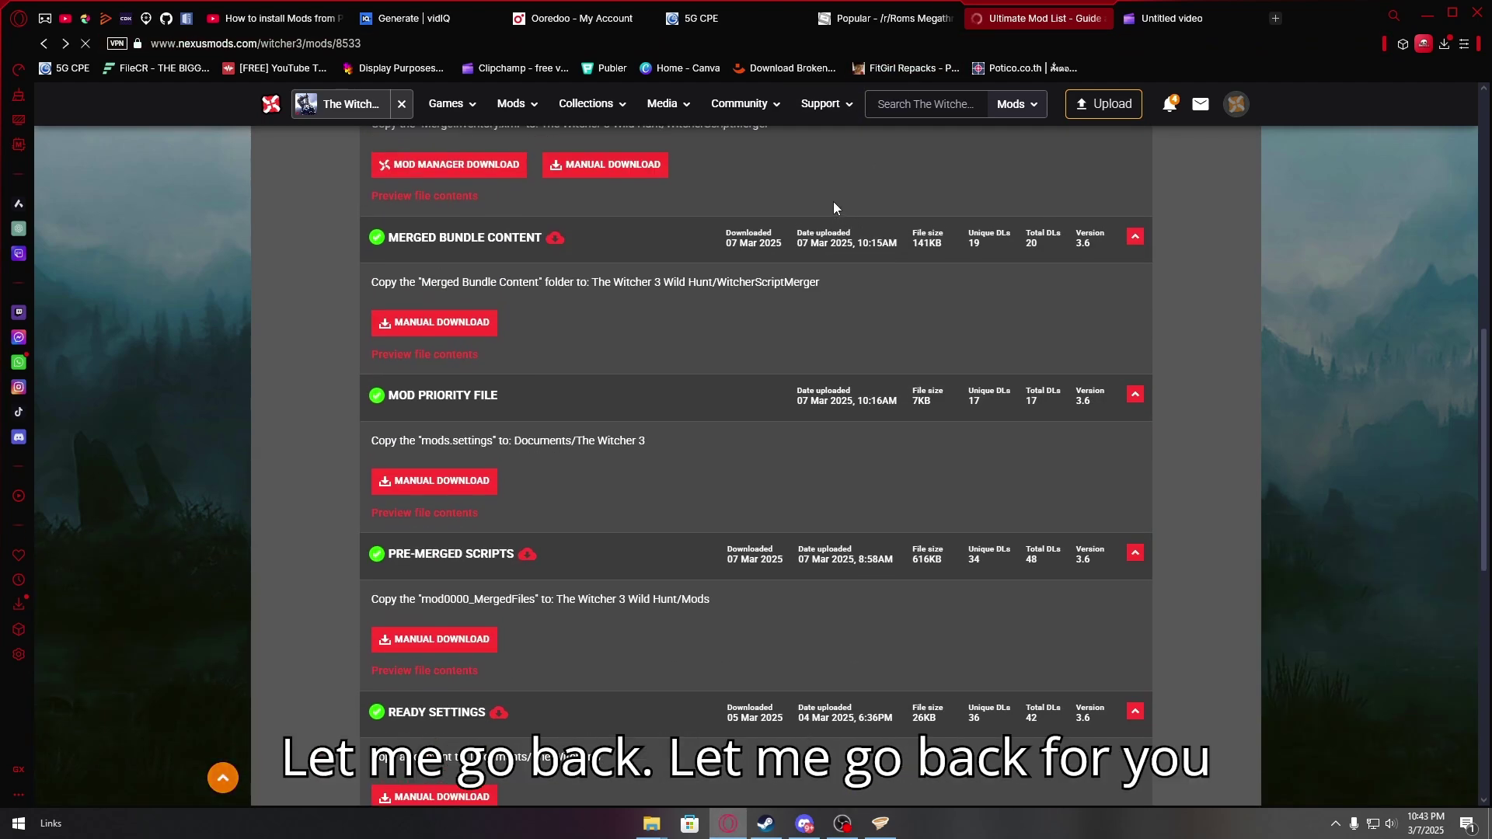
- Go back to the collection page, expand "Activating mods and installing collection's files", and open its Ultimate Mod List link in a new tab
{"action": "key", "text": "alt+Left"}
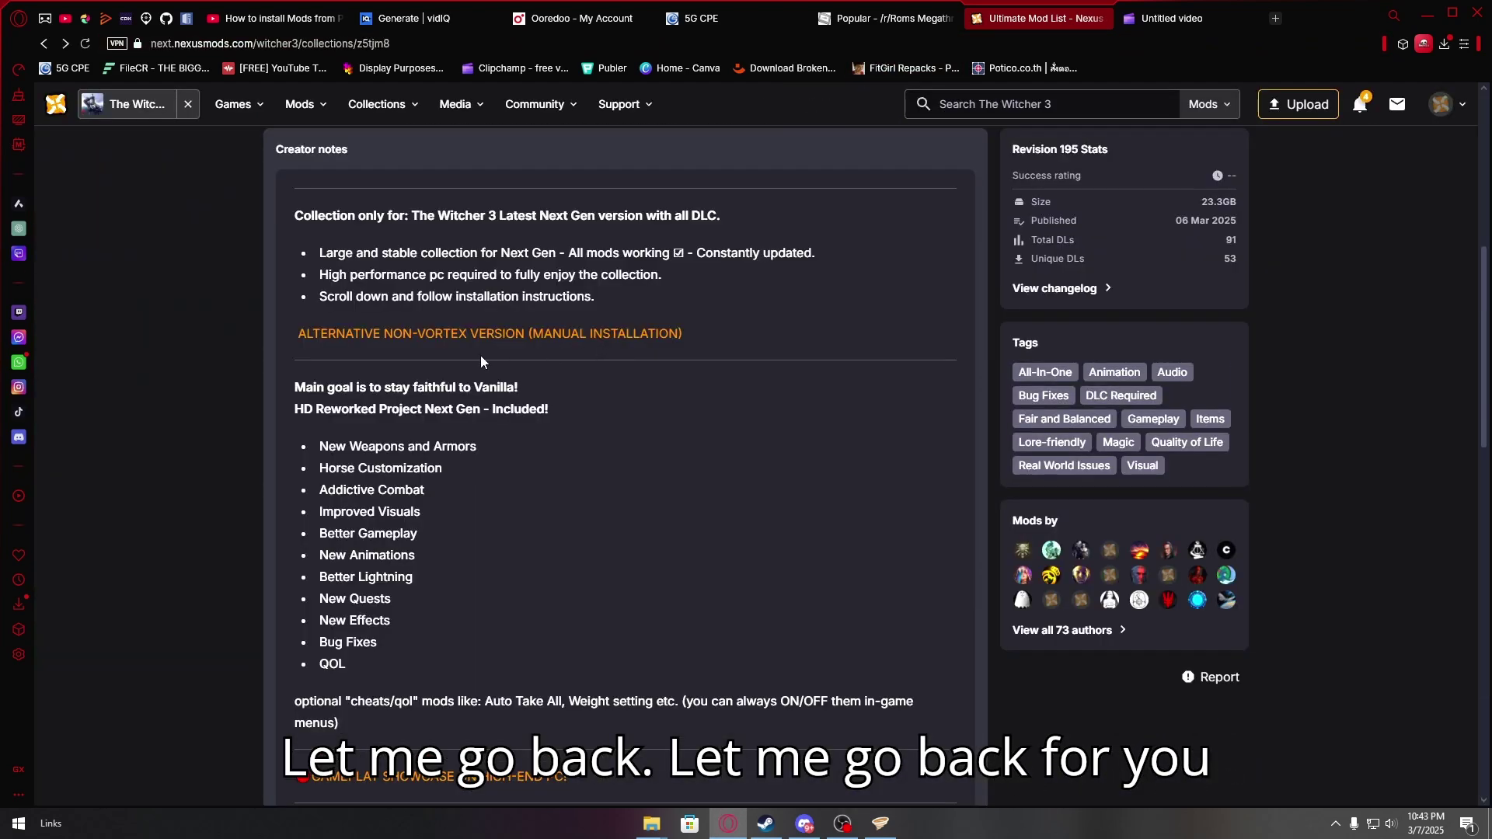
{"action": "scroll", "coordinate": [454, 353], "scroll_direction": "down", "scroll_amount": 10}
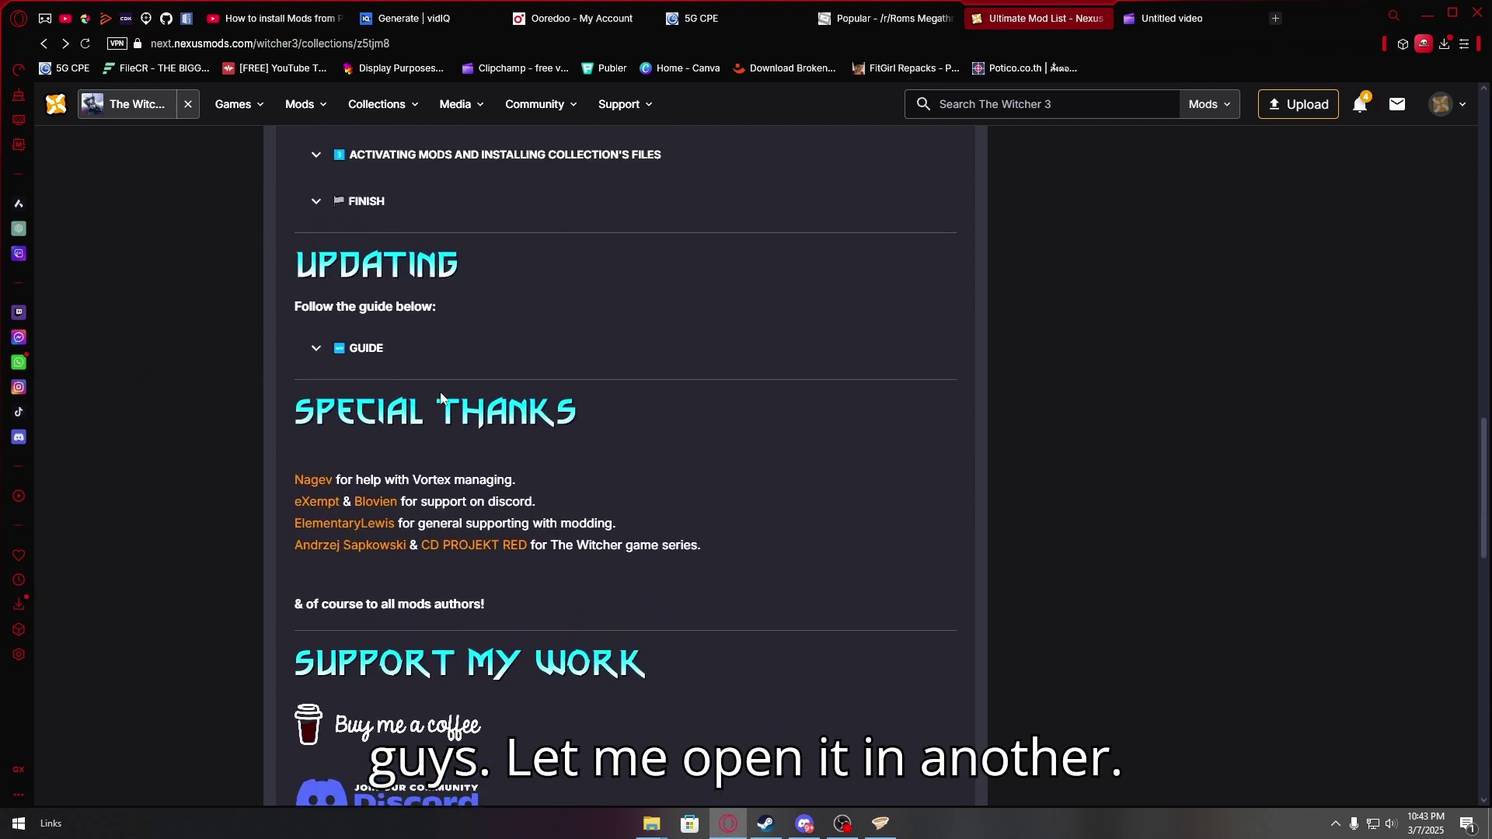
{"action": "left_click", "coordinate": [455, 355]}
{"action": "scroll", "coordinate": [474, 326], "scroll_direction": "down", "scroll_amount": 2}
{"action": "right_click", "coordinate": [483, 303]}
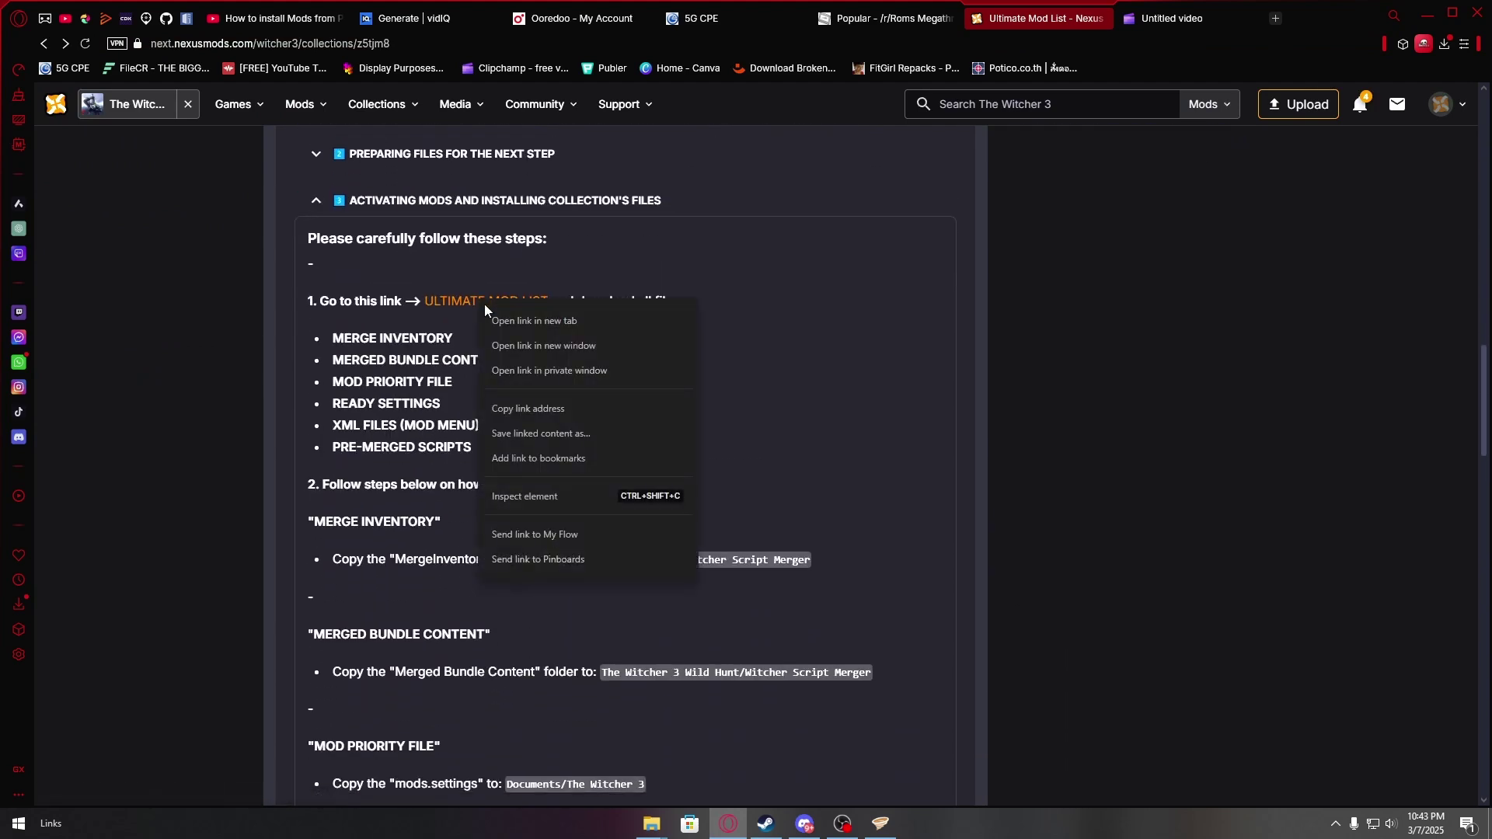
{"action": "left_click", "coordinate": [556, 325]}
{"action": "scroll", "coordinate": [977, 102], "scroll_direction": "up", "scroll_amount": 1}
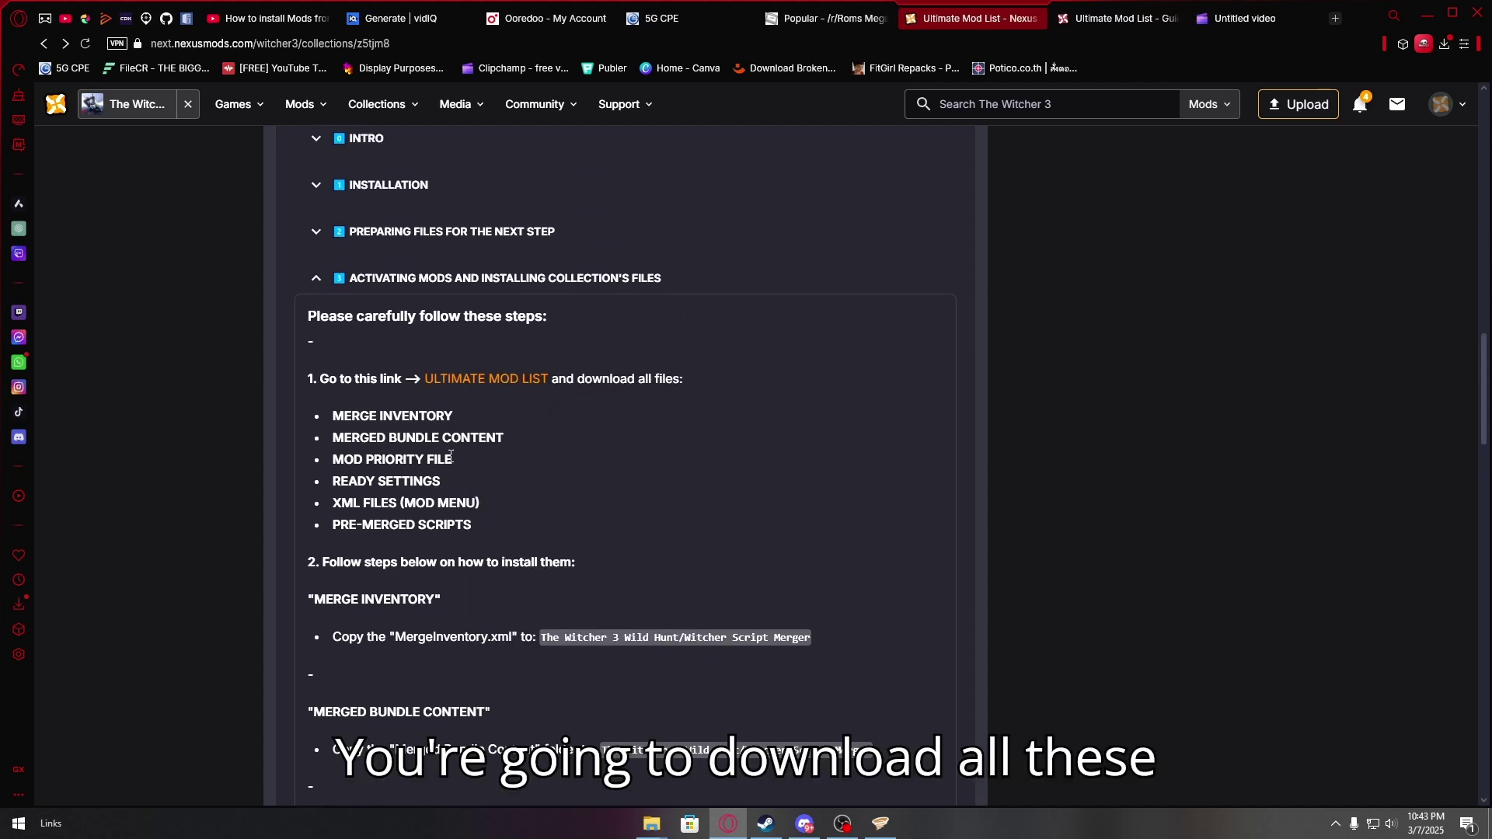
- Check the six required files in the collection's instructions against the main files on the newly opened guide page
{"action": "left_click_drag", "start_coordinate": [331, 417], "coordinate": [455, 495]}
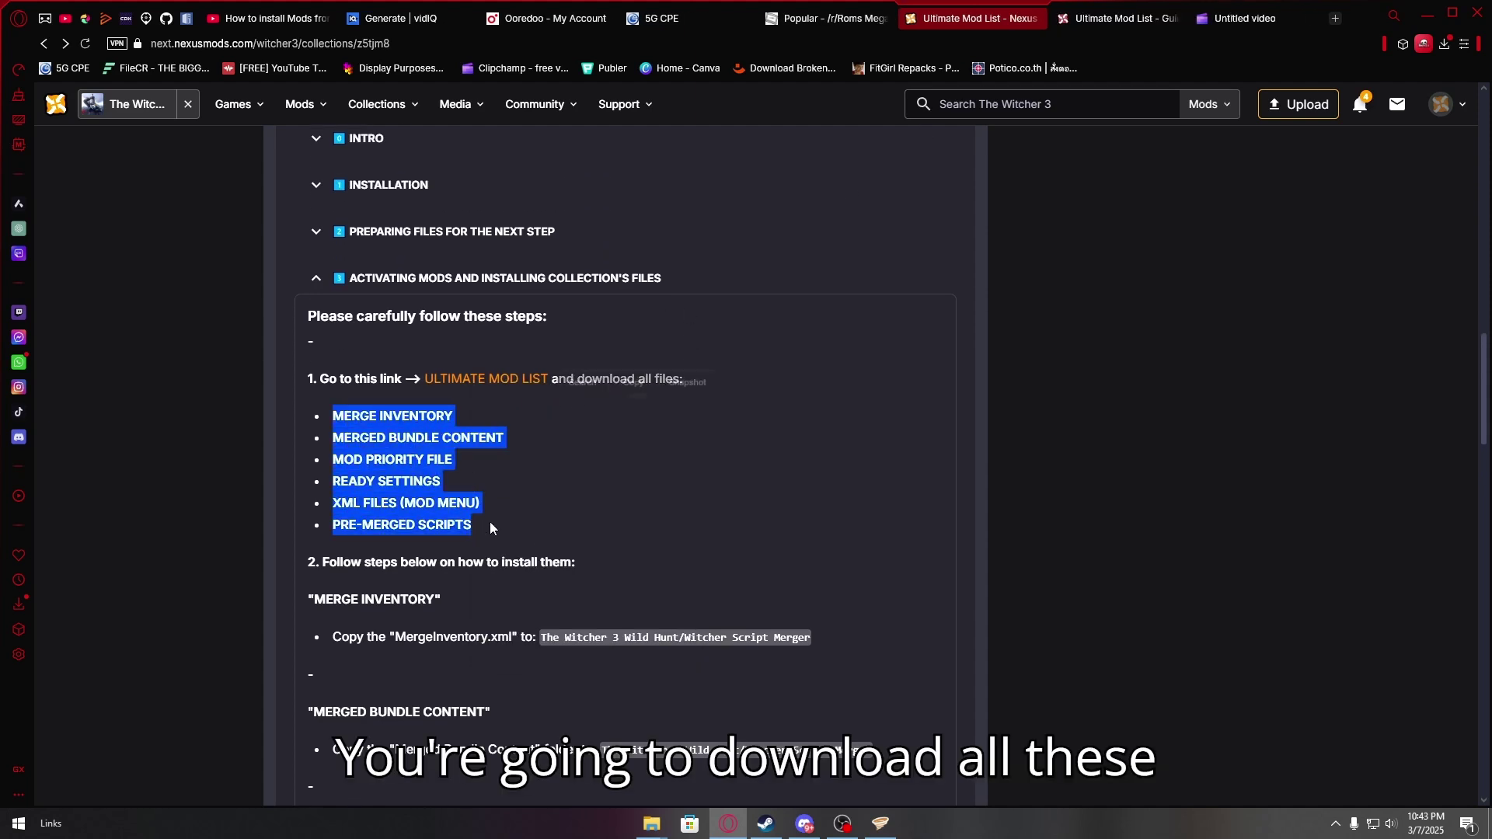
{"action": "left_click", "coordinate": [498, 503]}
{"action": "left_click", "coordinate": [1058, 27]}
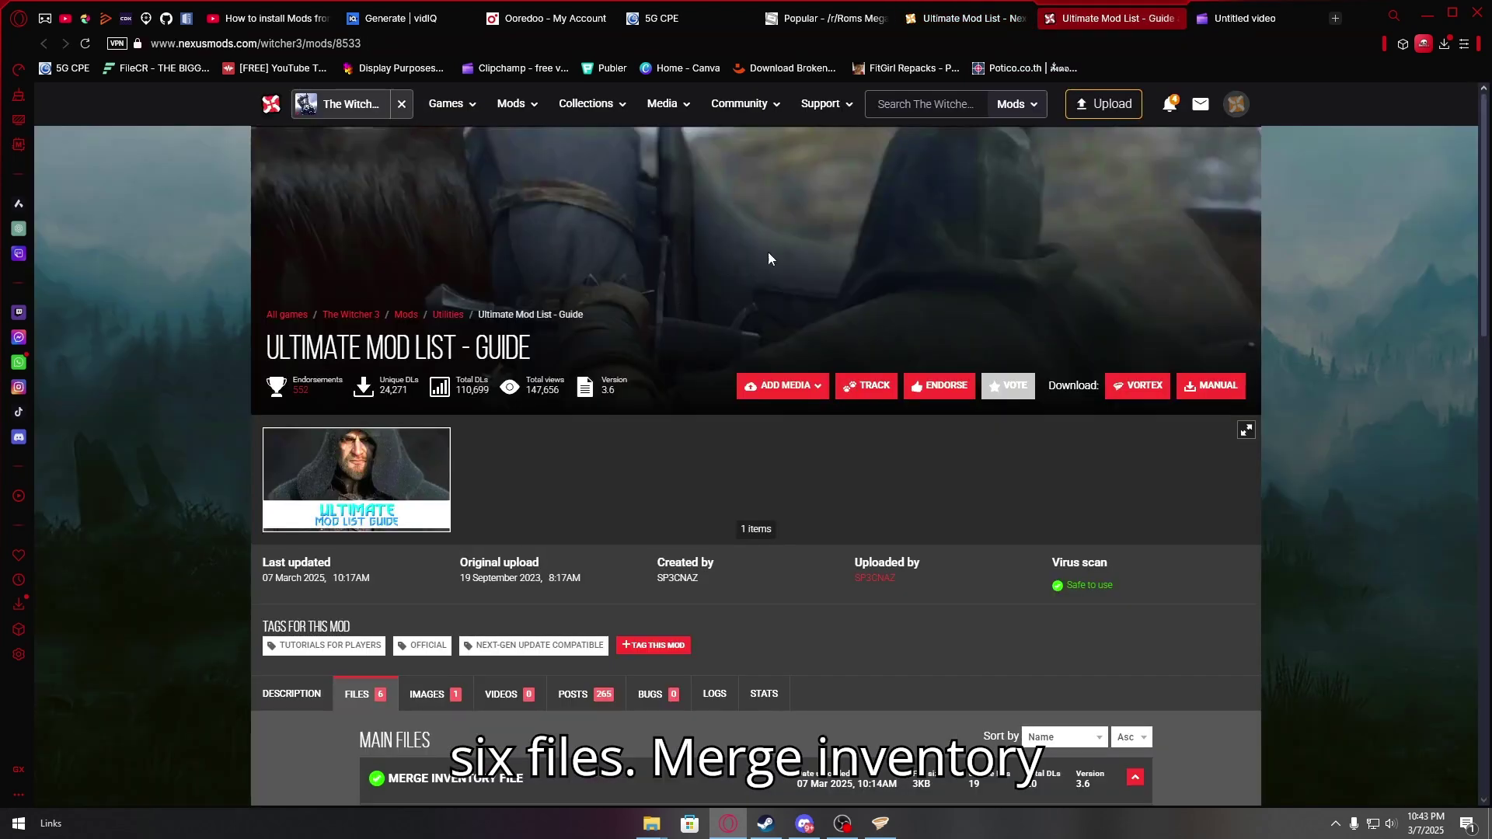
{"action": "scroll", "coordinate": [641, 324], "scroll_direction": "down", "scroll_amount": 10}
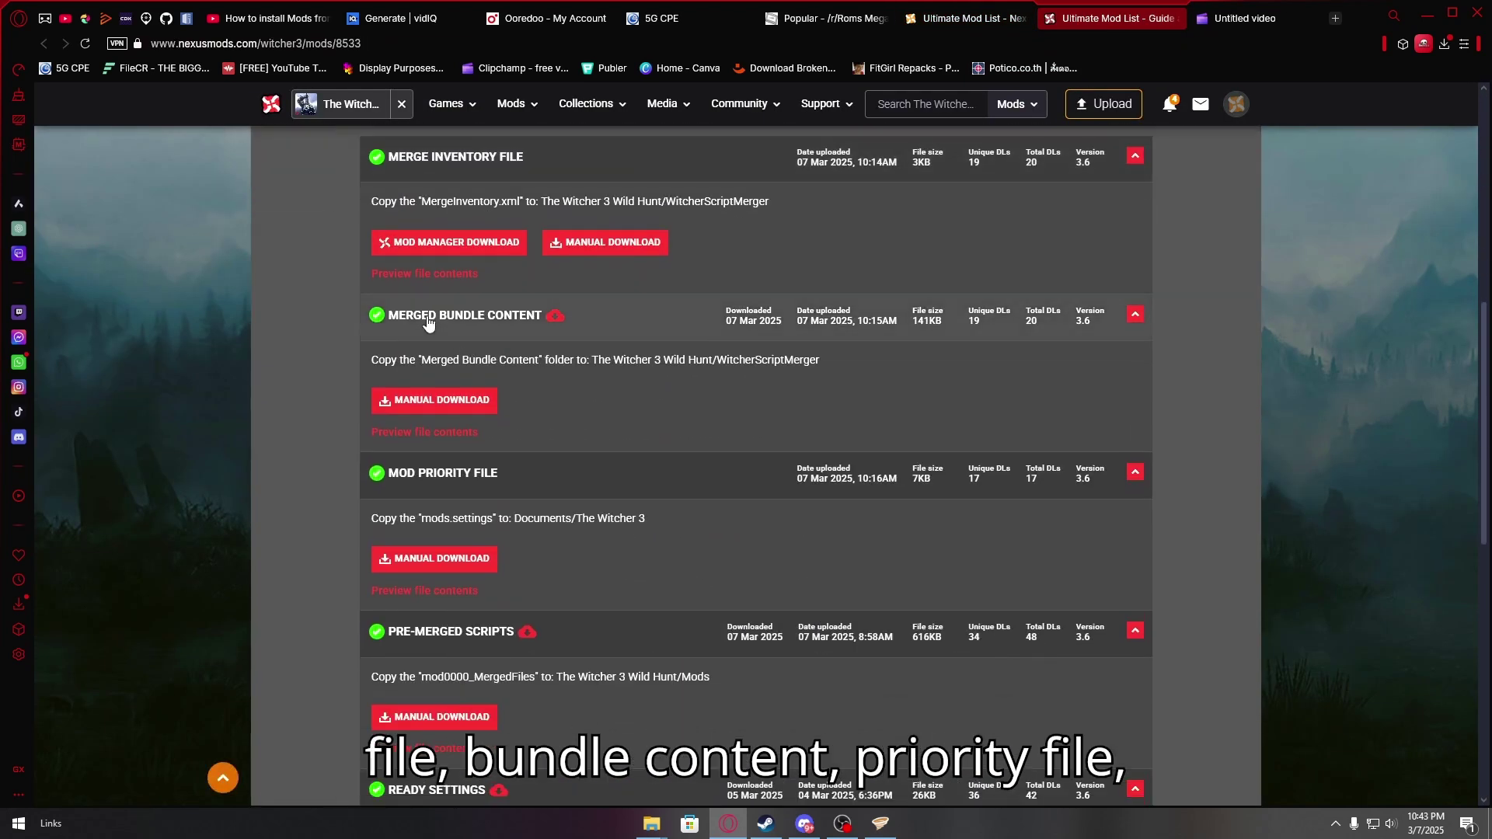
{"action": "scroll", "coordinate": [440, 332], "scroll_direction": "down", "scroll_amount": 3}
{"action": "scroll", "coordinate": [439, 332], "scroll_direction": "down", "scroll_amount": 3}
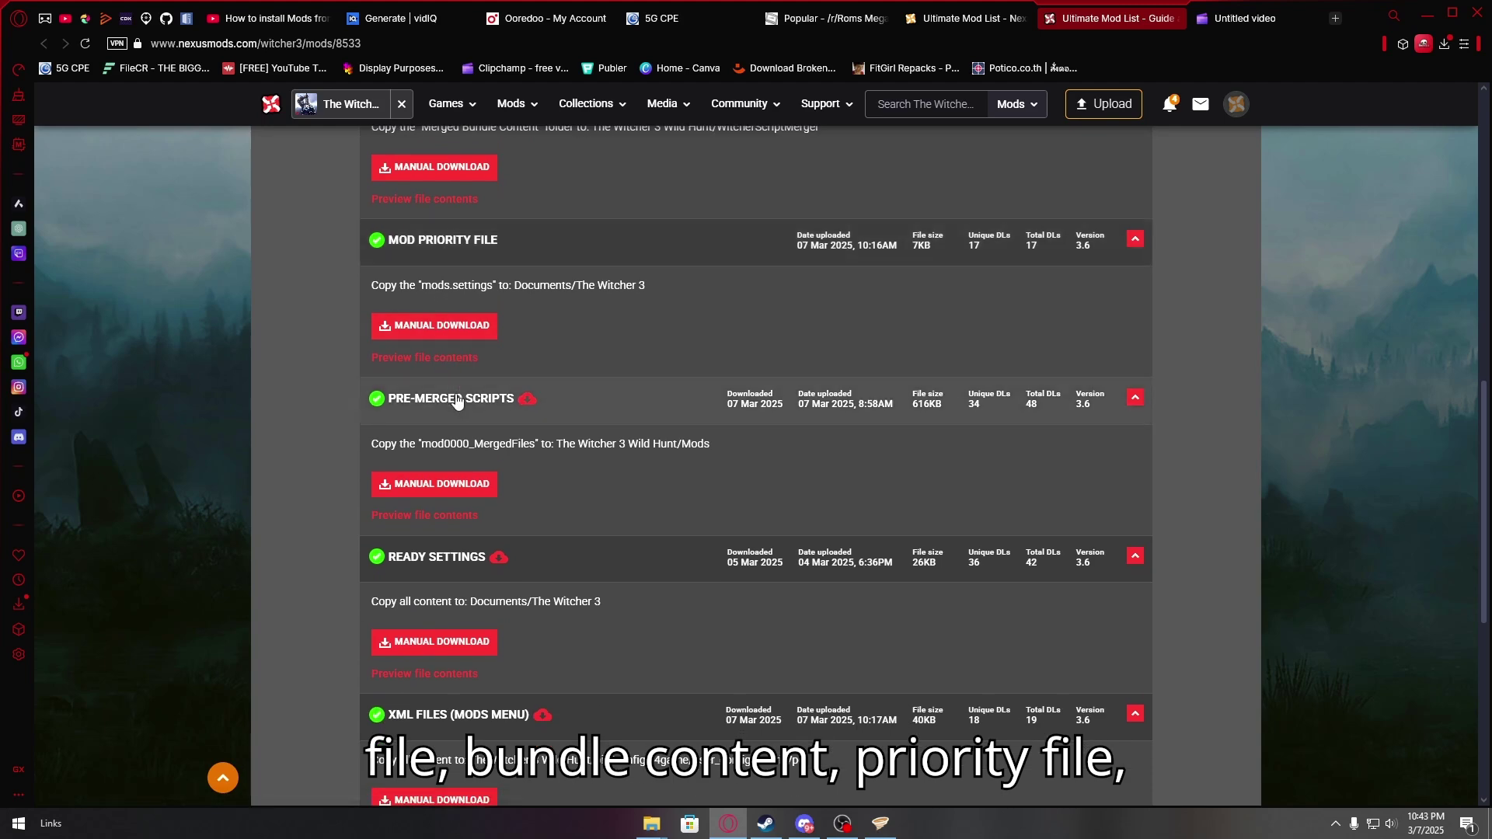
{"action": "scroll", "coordinate": [549, 522], "scroll_direction": "up", "scroll_amount": 10}
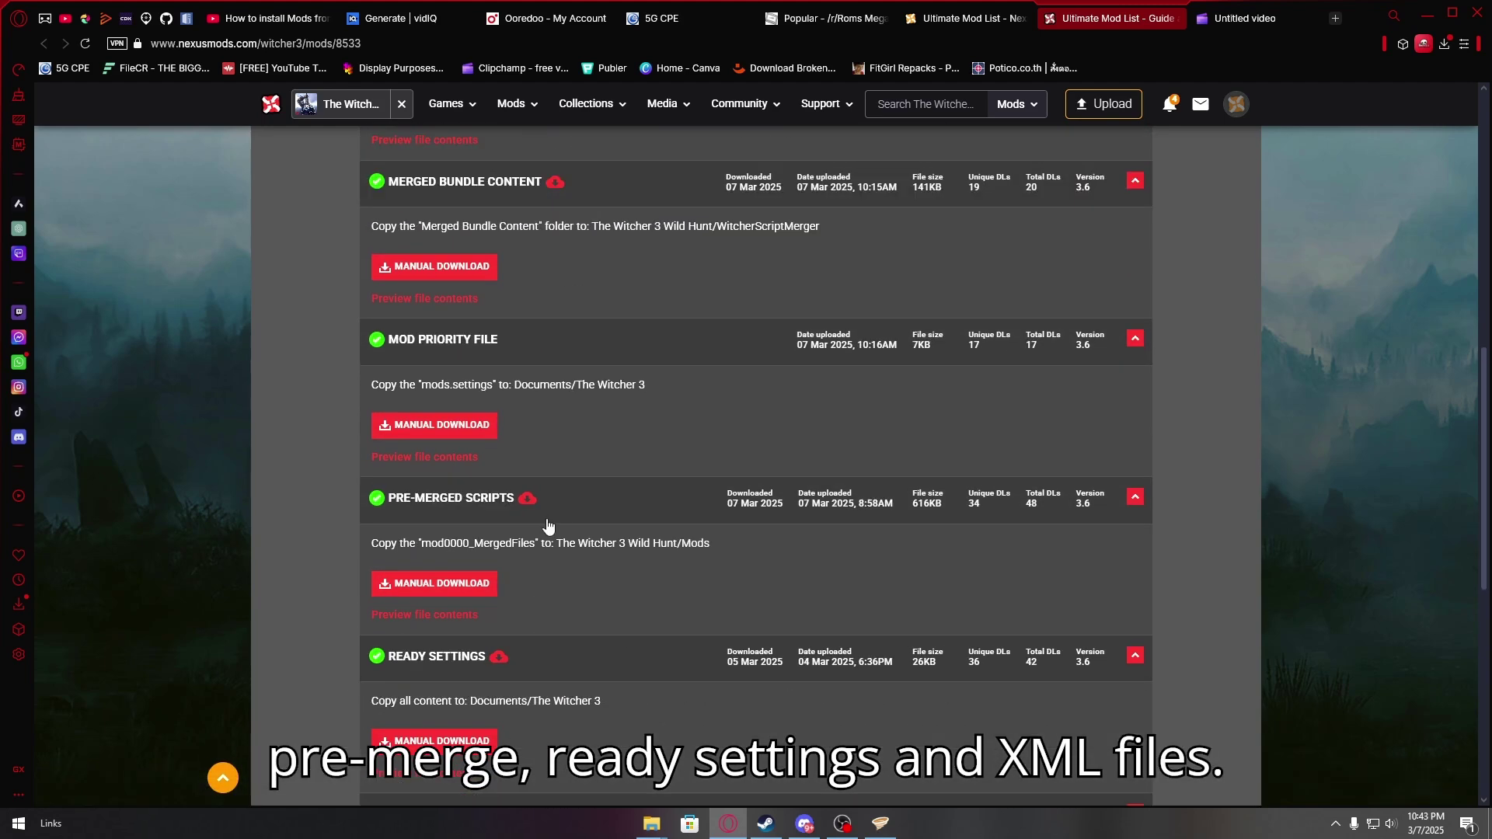
- Return to the collection instructions and expand "Preparing files for the next step" to view the backup files marked for deletion
{"action": "left_click", "coordinate": [1000, 19]}
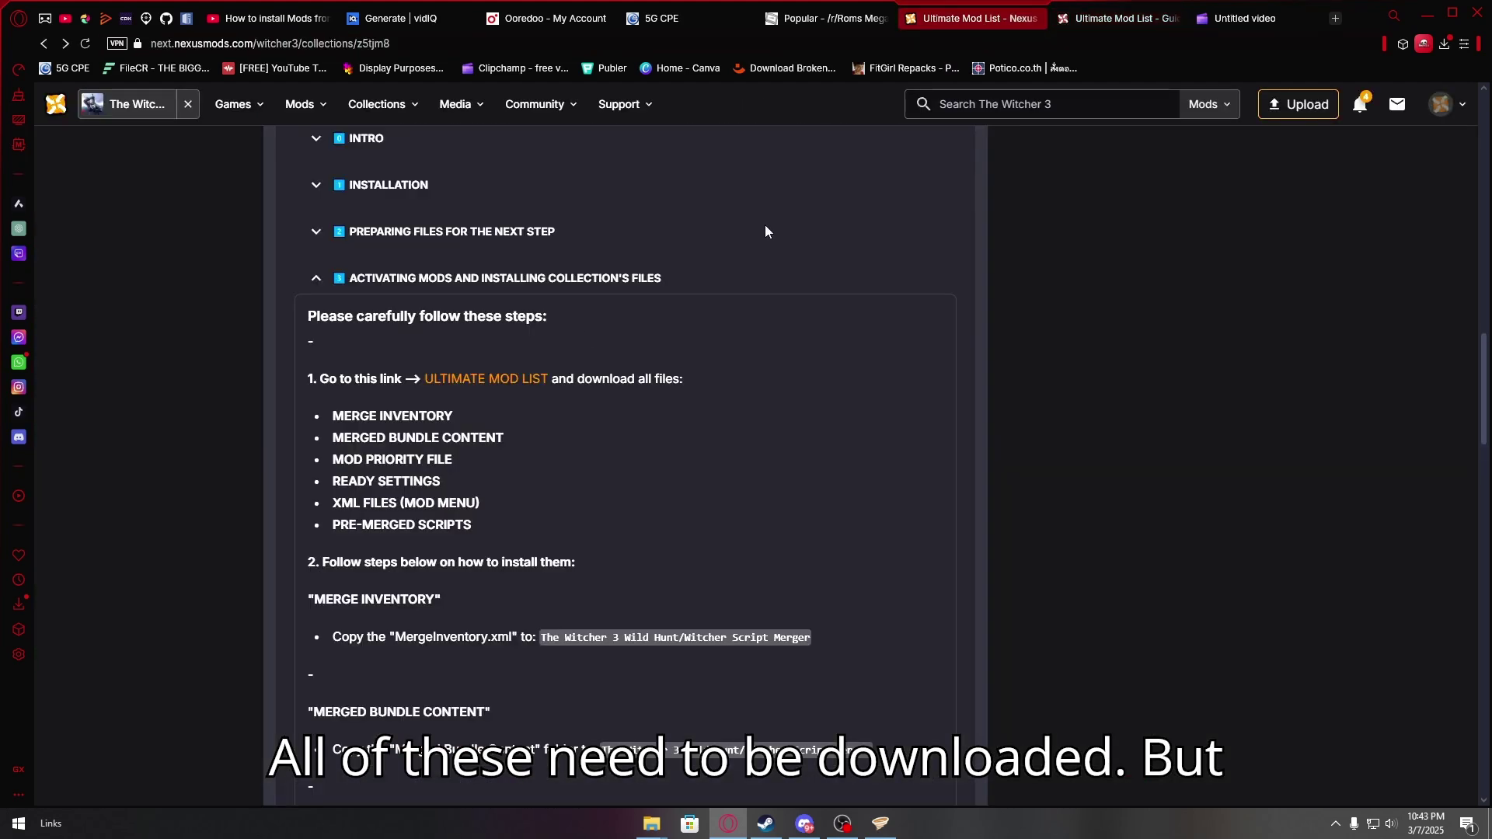
{"action": "left_click_drag", "start_coordinate": [361, 424], "coordinate": [493, 508]}
{"action": "left_click", "coordinate": [525, 505]}
{"action": "scroll", "coordinate": [516, 481], "scroll_direction": "up", "scroll_amount": 1}
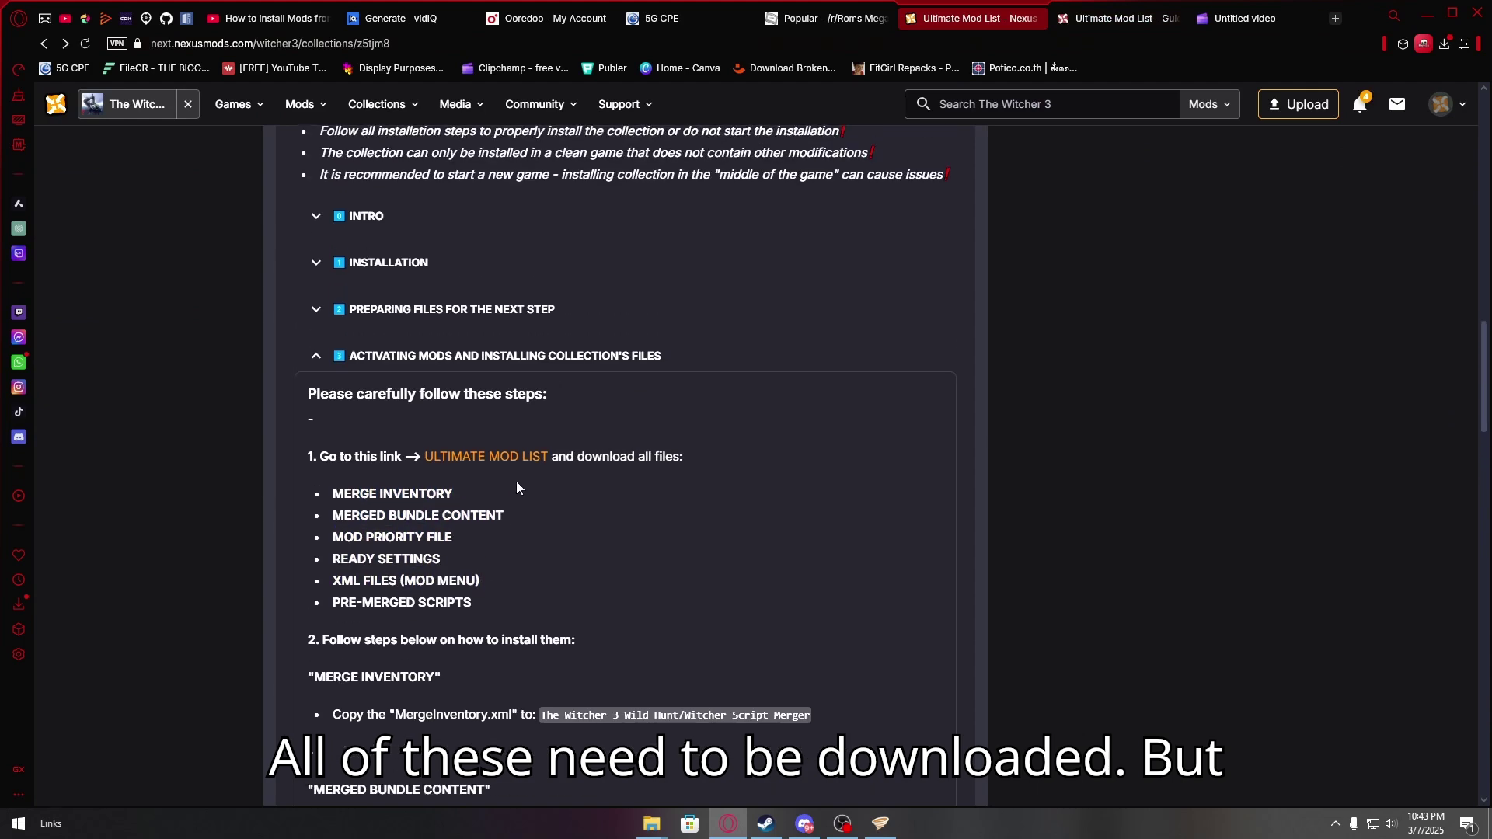
{"action": "left_click", "coordinate": [405, 309]}
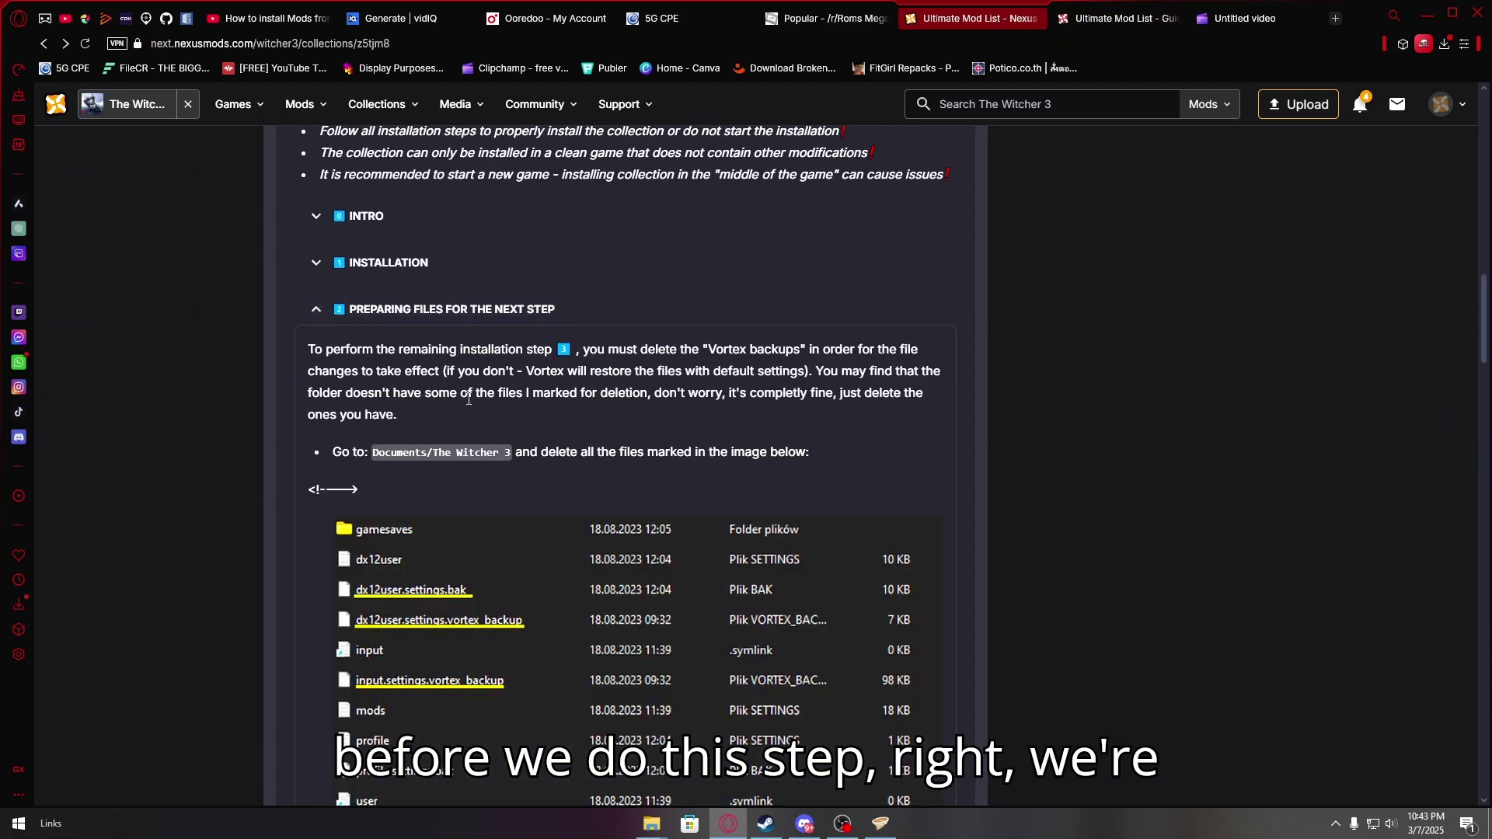
{"action": "scroll", "coordinate": [469, 402], "scroll_direction": "down", "scroll_amount": 3}
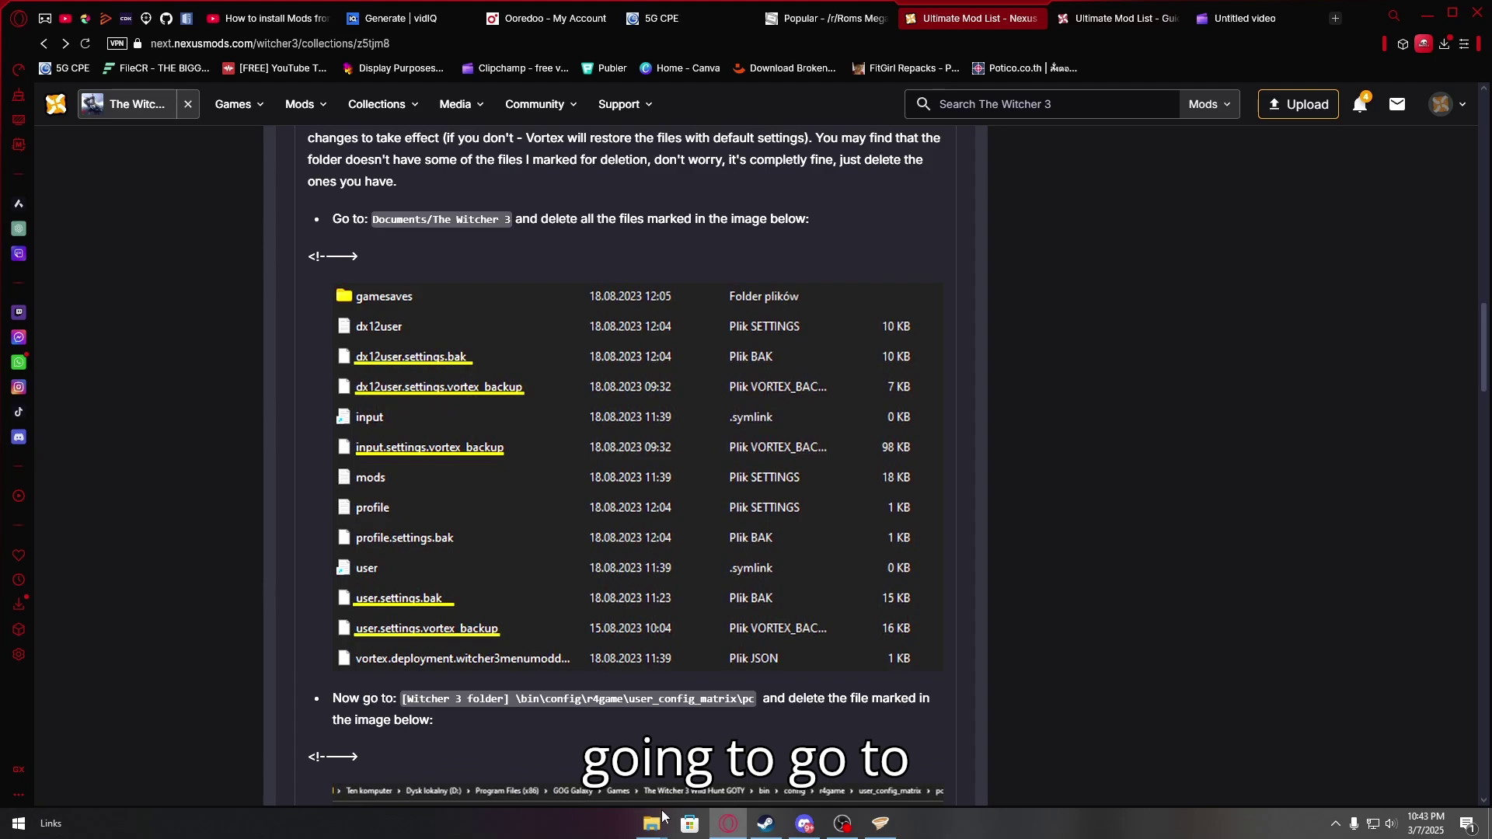
- Open the Documents\The Witcher 3 folder in File Explorer and place its window beside the marked file list
{"action": "mouse_move", "coordinate": [658, 817]}
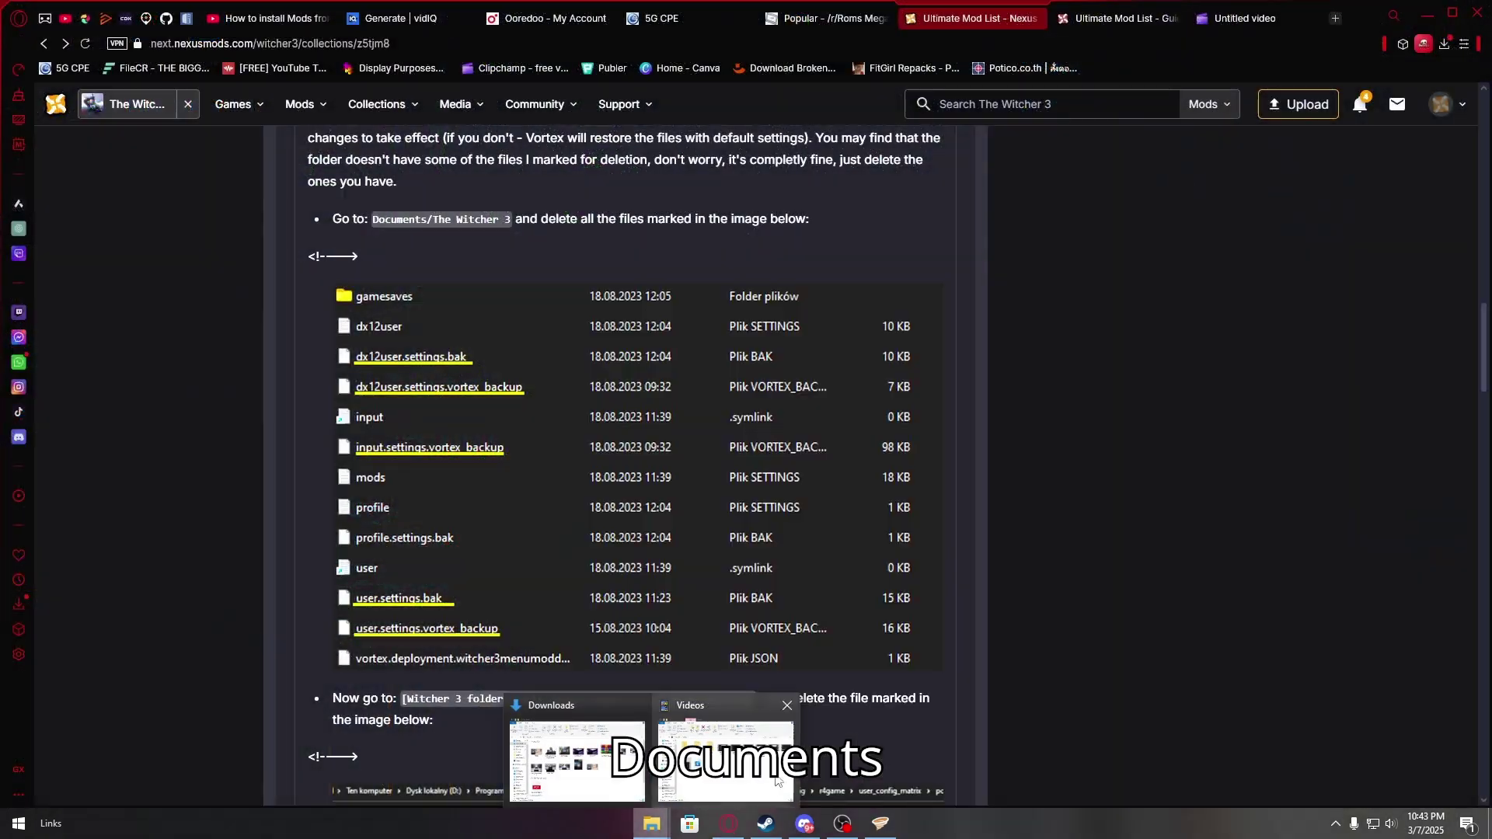
{"action": "left_click", "coordinate": [777, 779]}
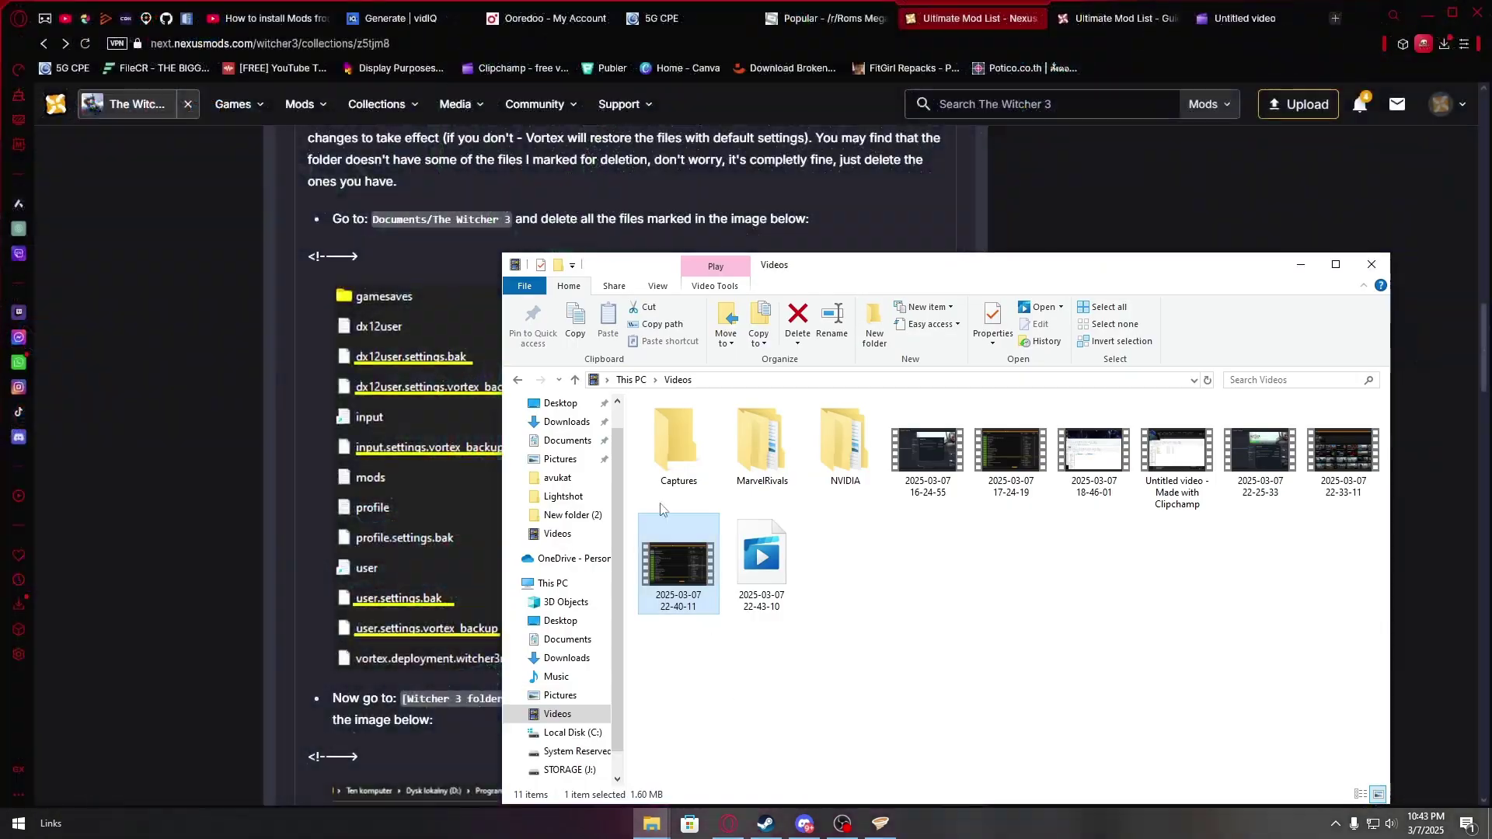
{"action": "left_click", "coordinate": [566, 441]}
{"action": "double_click", "coordinate": [683, 442]}
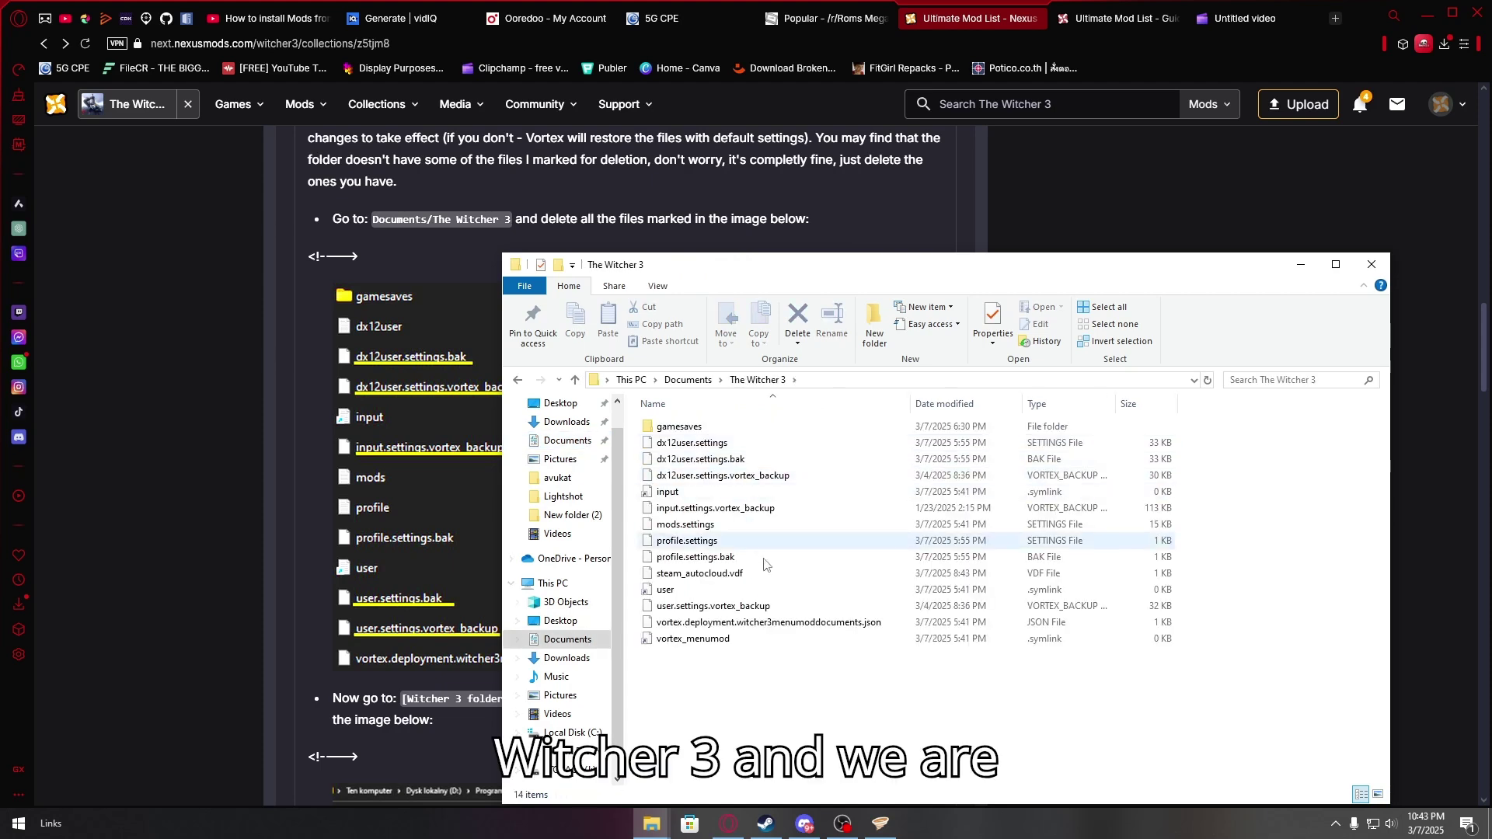
{"action": "left_click_drag", "start_coordinate": [932, 264], "coordinate": [1090, 220]}
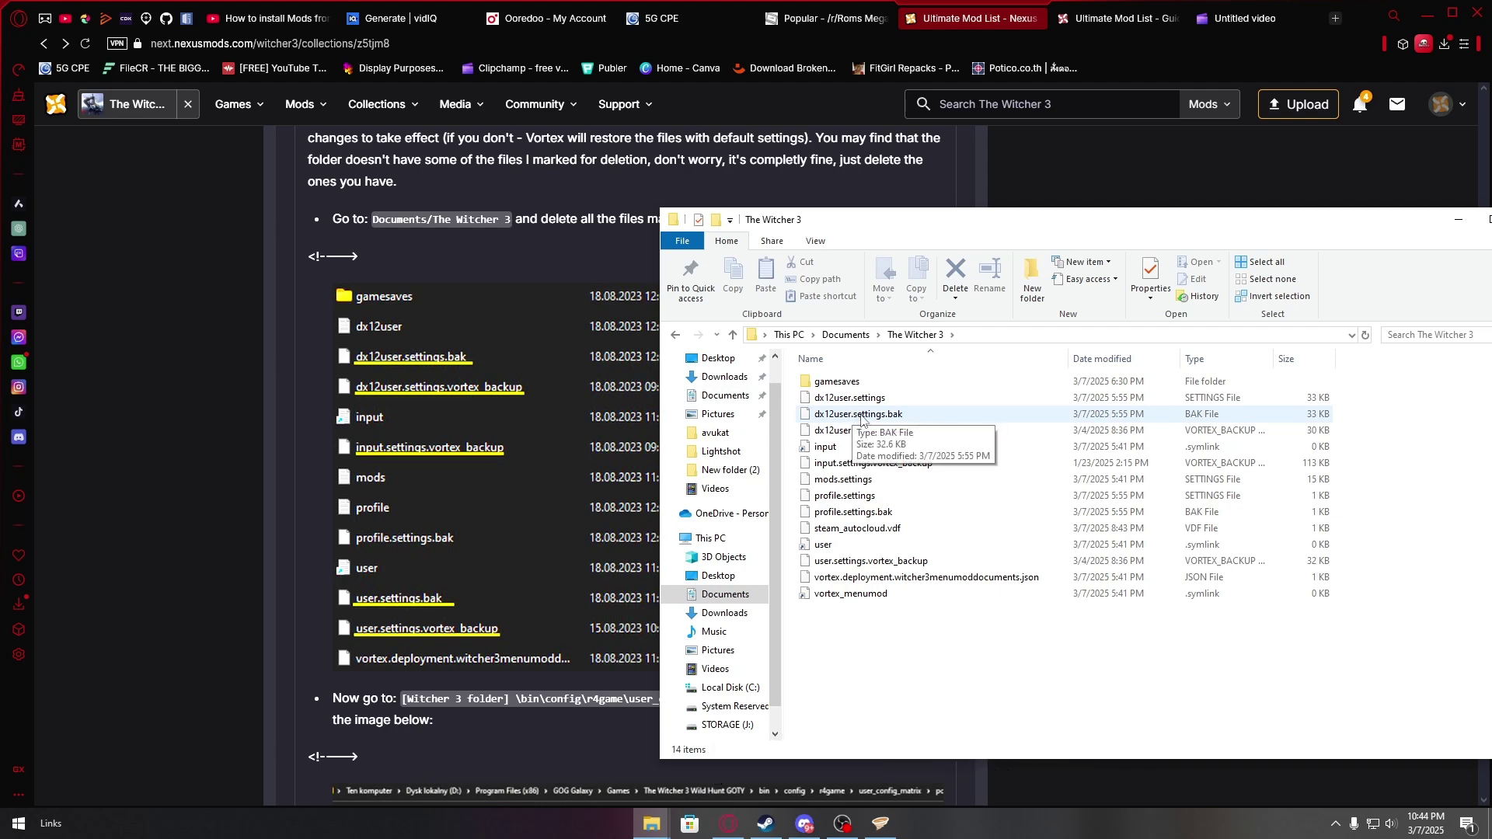
- Point out dx12user.settings.bak, dx12user.settings.vortex_backup, input.settings.vortex_backup and user.settings.vortex_backup as the files marked for deletion
{"action": "left_click", "coordinate": [904, 416]}
{"action": "left_click", "coordinate": [912, 431]}
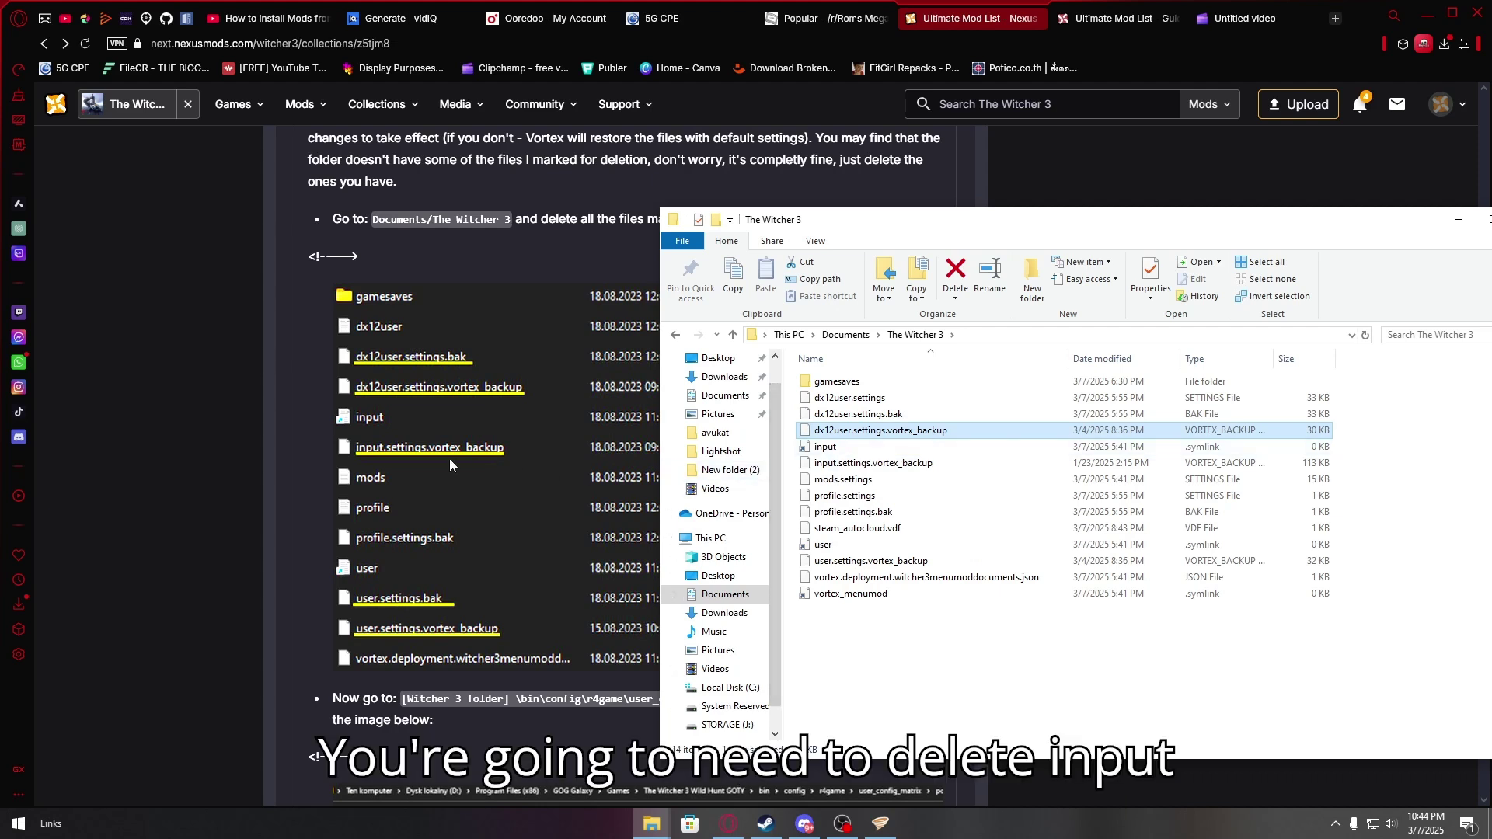
{"action": "left_click", "coordinate": [840, 463]}
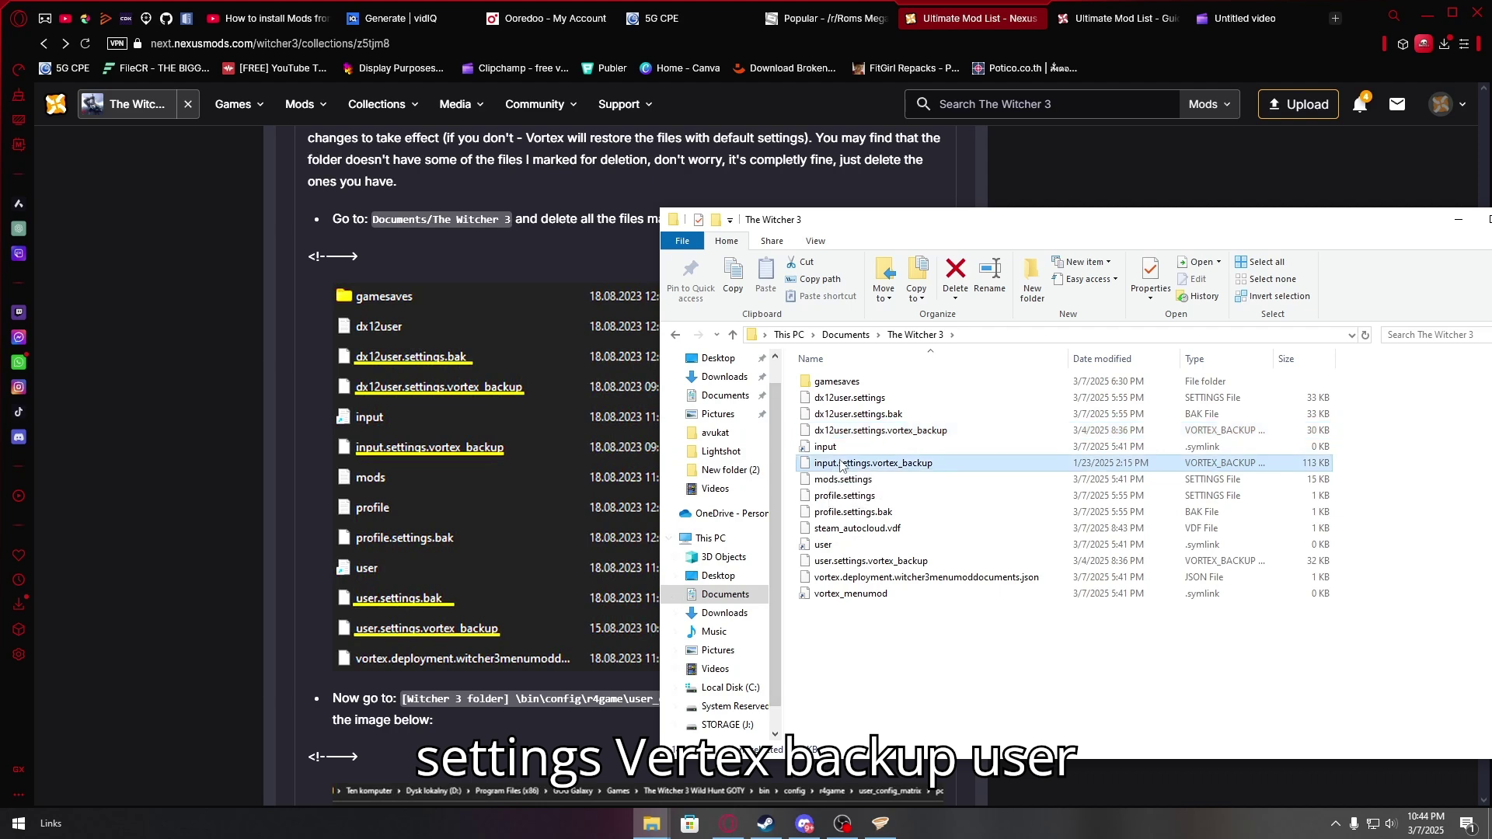
{"action": "left_click", "coordinate": [904, 566]}
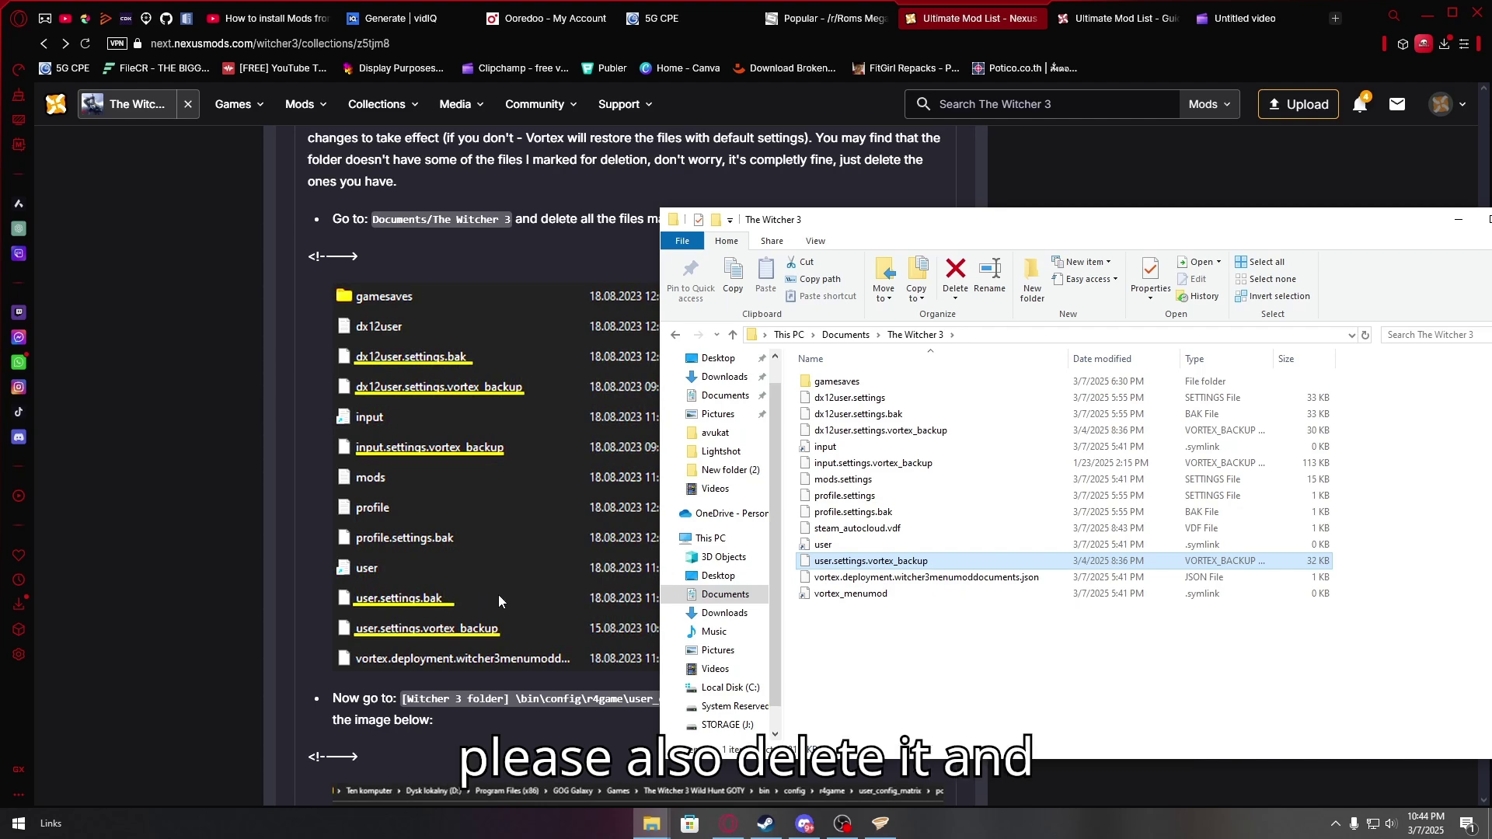
- Open the game folder The Witcher 3 under SteamLibrary\steamapps\common on the STORAGE (J:) drive
{"action": "scroll", "coordinate": [723, 668], "scroll_direction": "down", "scroll_amount": 1}
{"action": "left_click", "coordinate": [727, 686]}
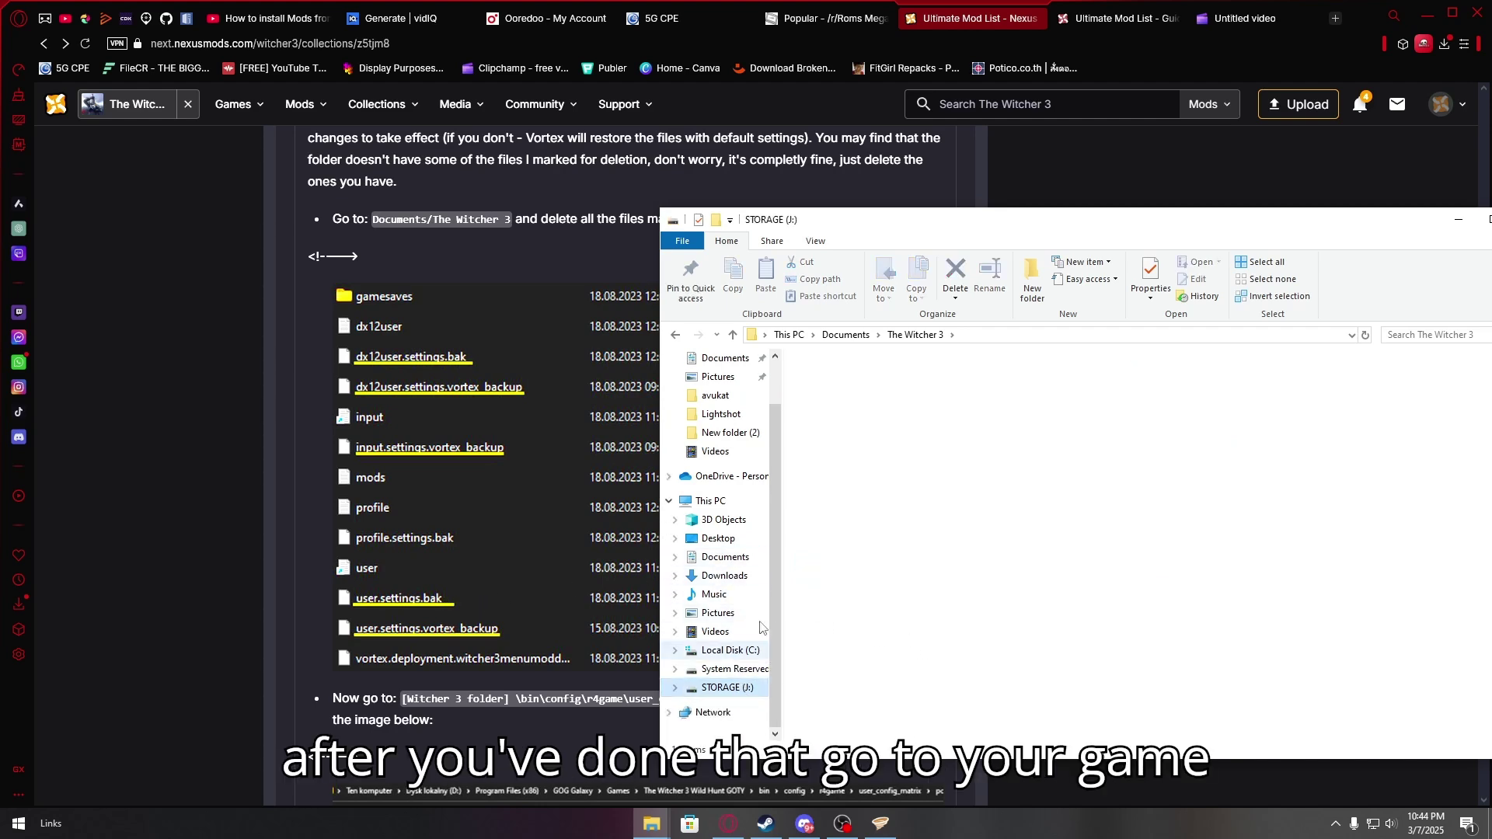
{"action": "scroll", "coordinate": [637, 504], "scroll_direction": "down", "scroll_amount": 5}
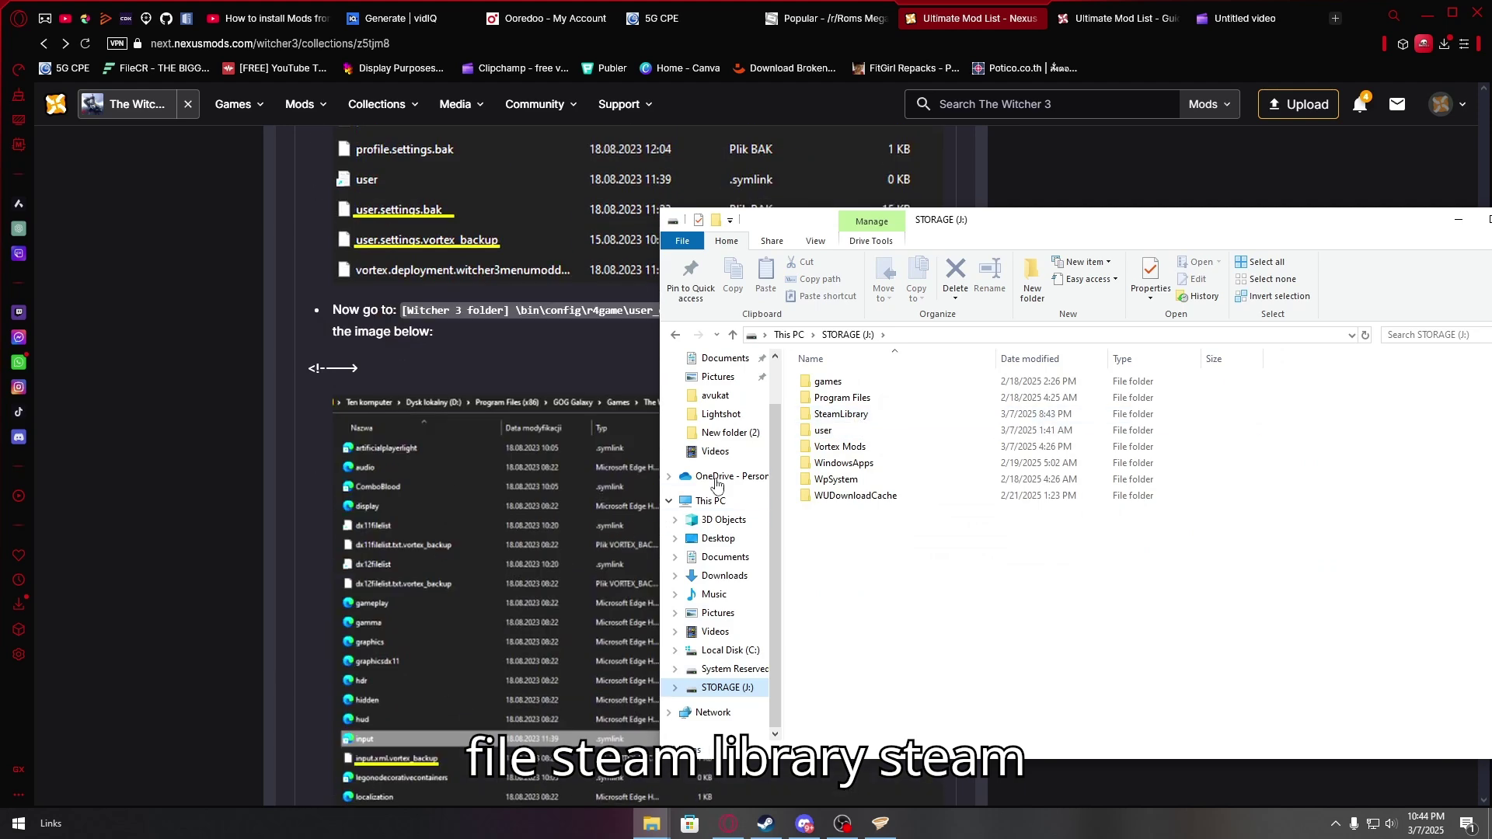
{"action": "double_click", "coordinate": [854, 415]}
{"action": "double_click", "coordinate": [855, 381]}
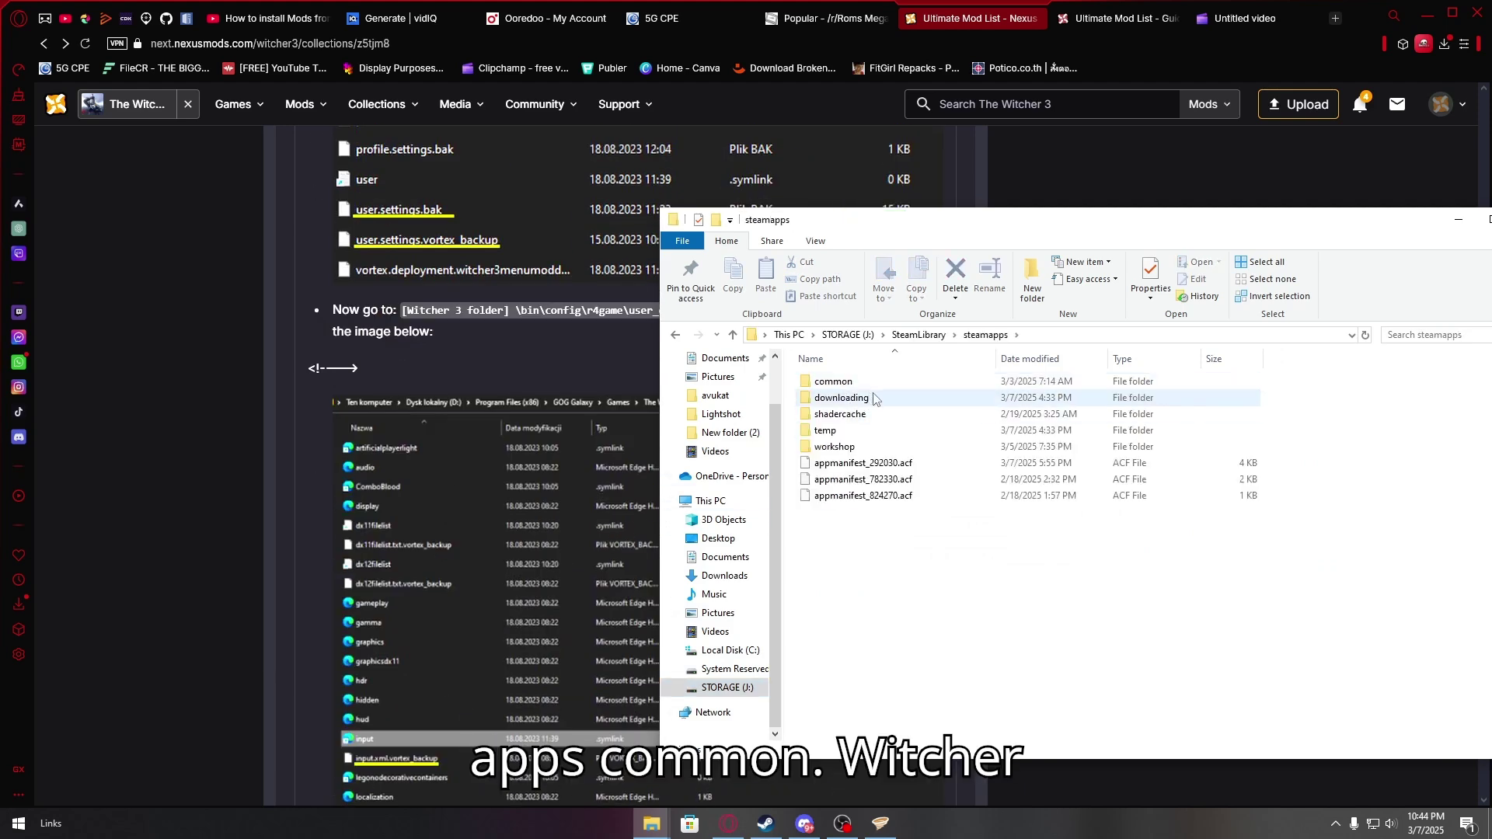
{"action": "double_click", "coordinate": [868, 384]}
{"action": "double_click", "coordinate": [895, 448]}
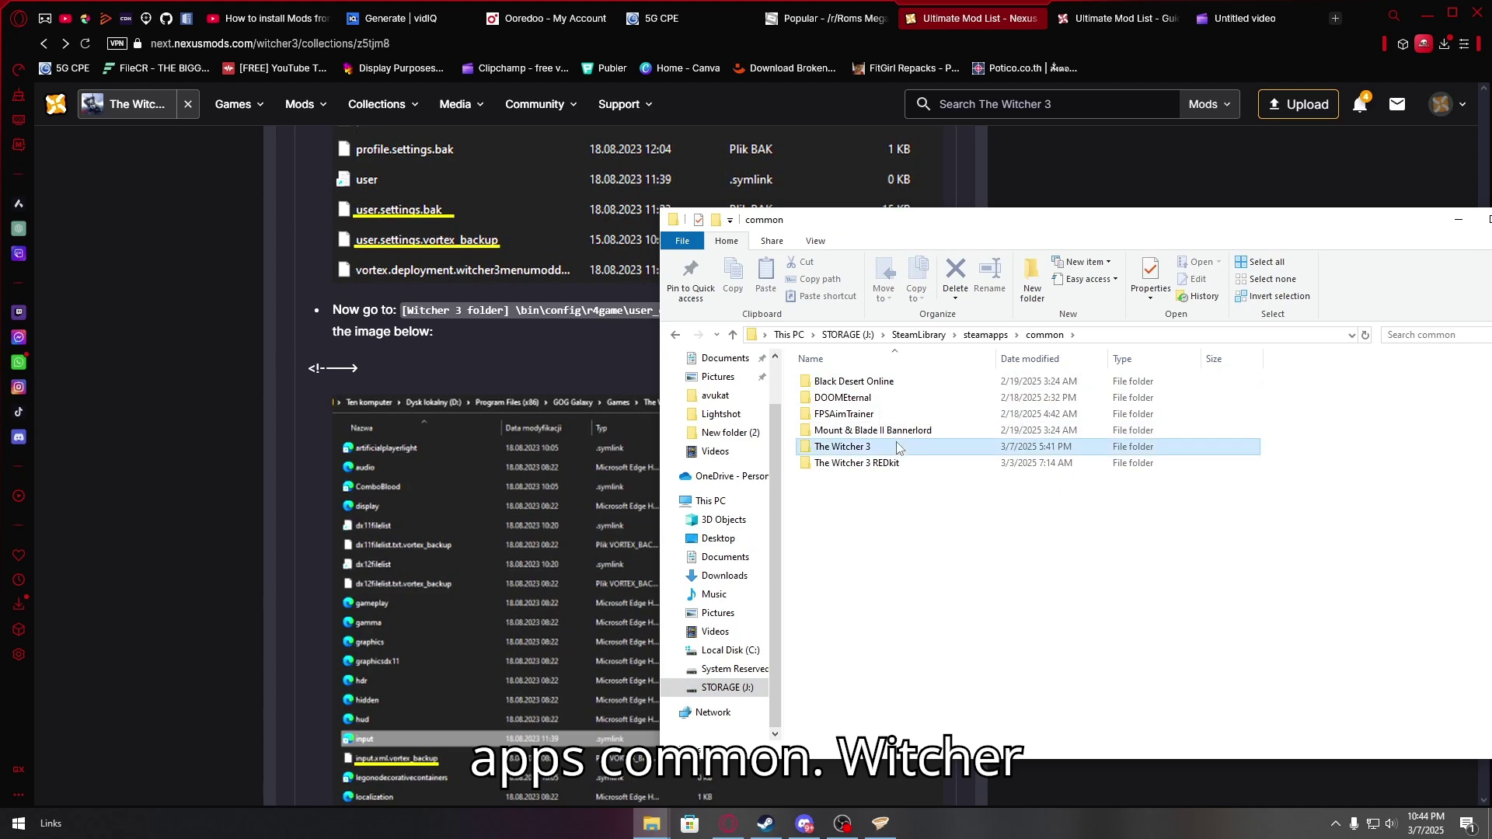
- Open bin\config\r4game\user_config_matrix\pc inside the game folder and look for input.xml.vortex_backup as marked in the instructions
{"action": "double_click", "coordinate": [847, 414]}
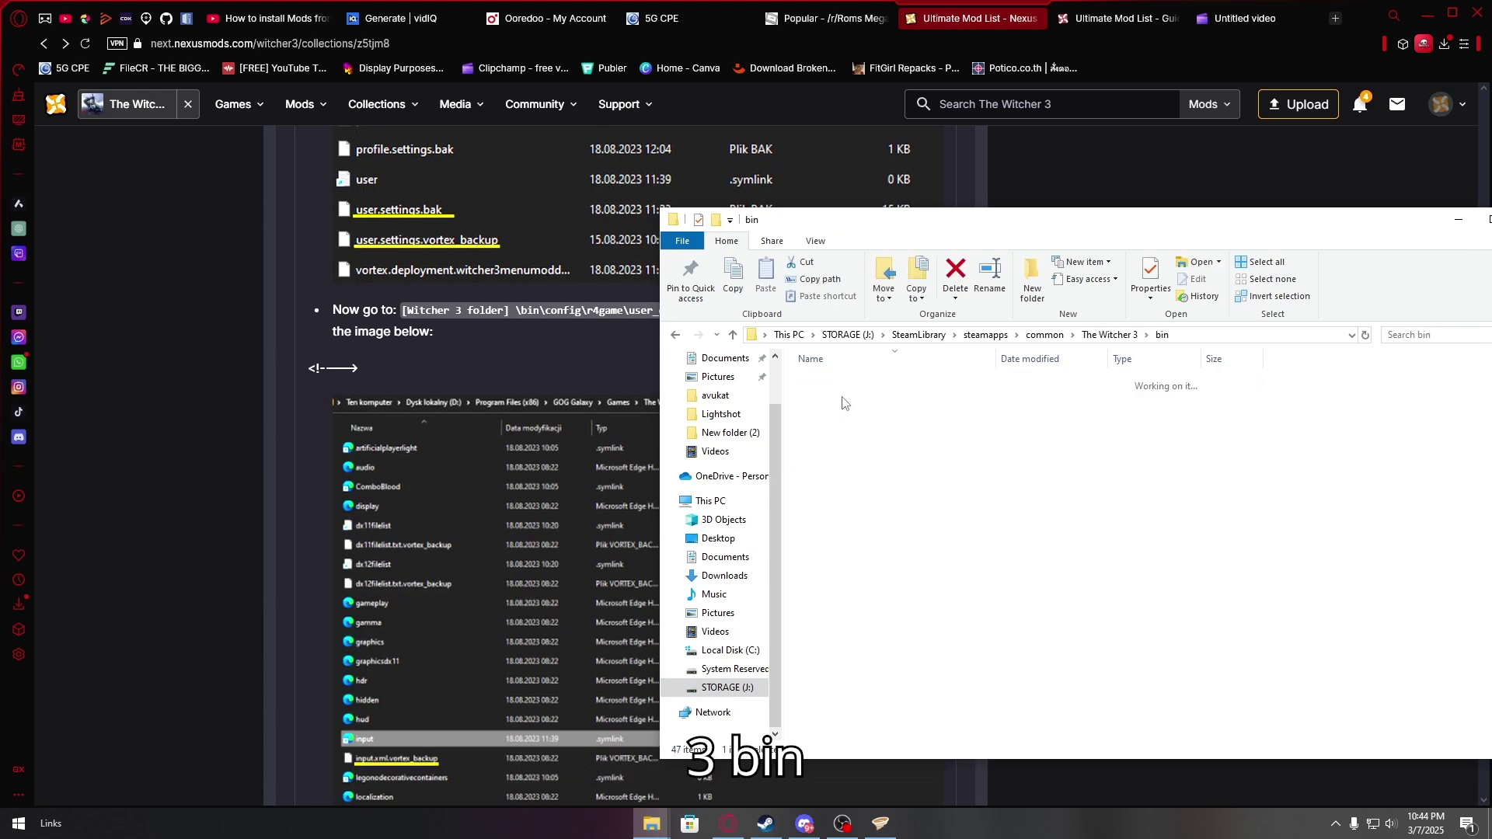
{"action": "double_click", "coordinate": [829, 545]}
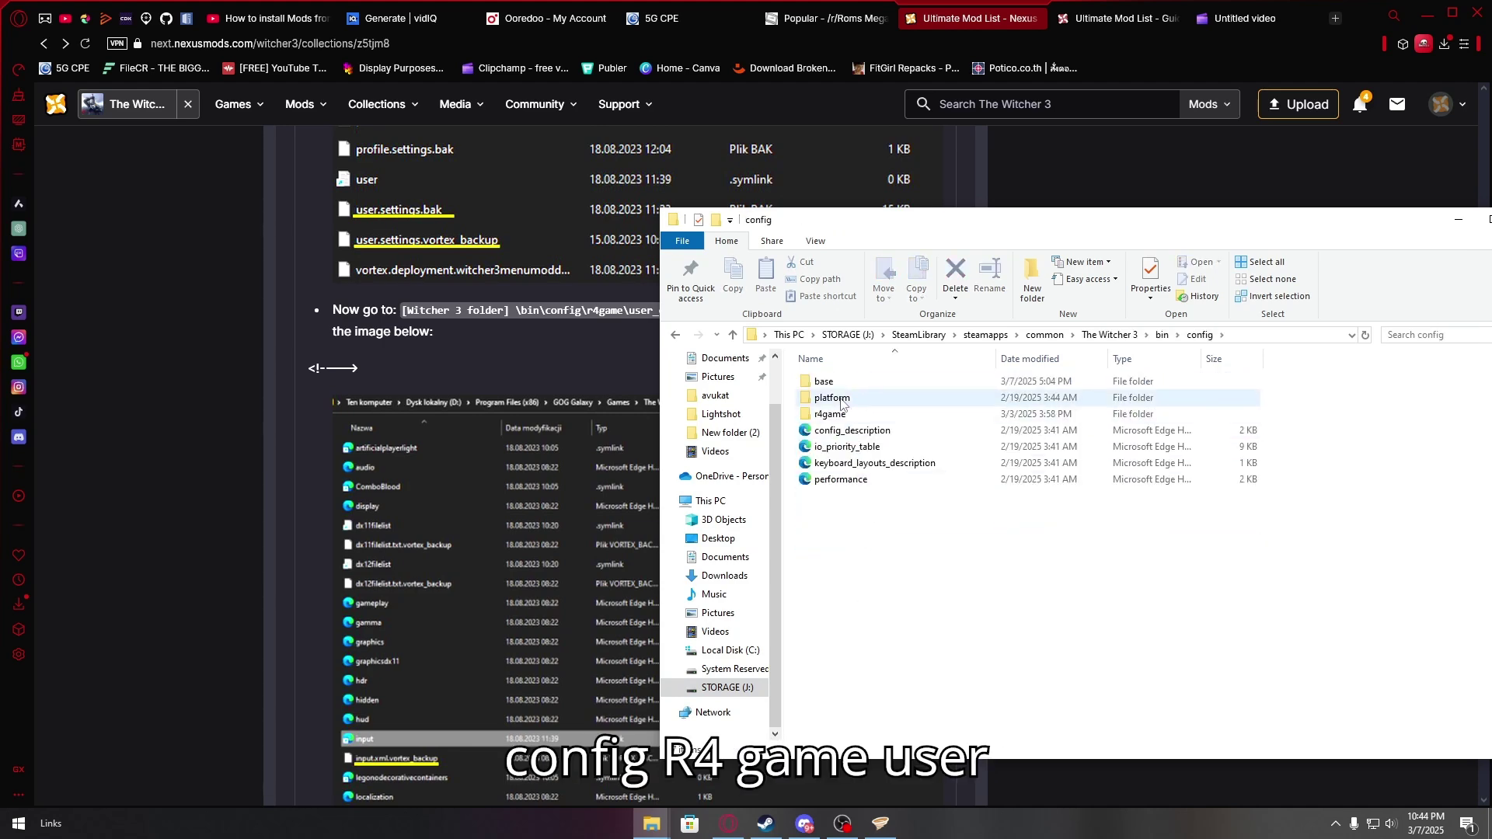
{"action": "left_click", "coordinate": [835, 416]}
{"action": "double_click", "coordinate": [836, 415]}
{"action": "double_click", "coordinate": [850, 398]}
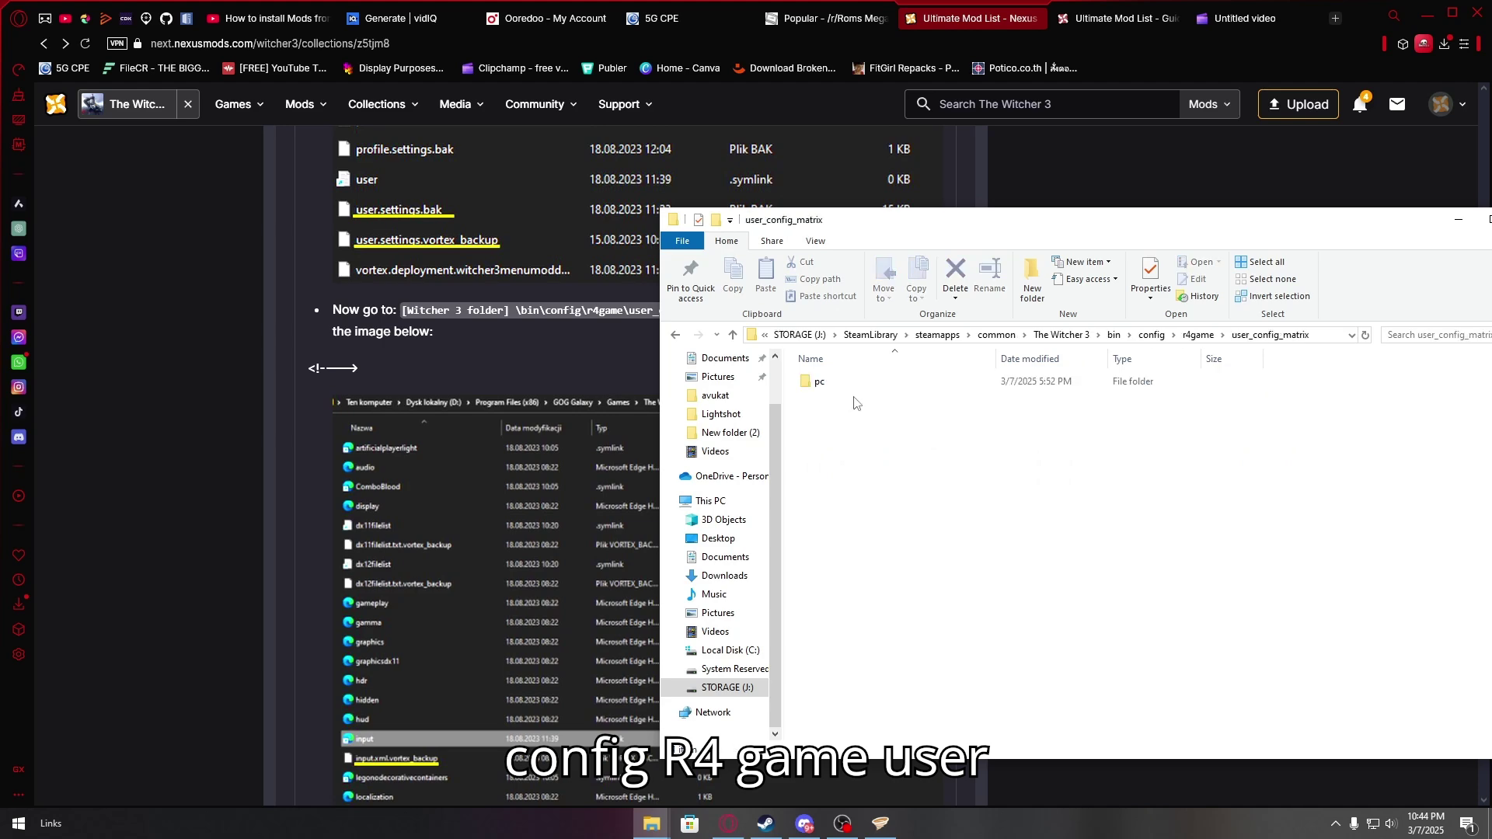
{"action": "left_click", "coordinate": [851, 384]}
{"action": "double_click", "coordinate": [851, 382]}
{"action": "scroll", "coordinate": [878, 481], "scroll_direction": "down", "scroll_amount": 5}
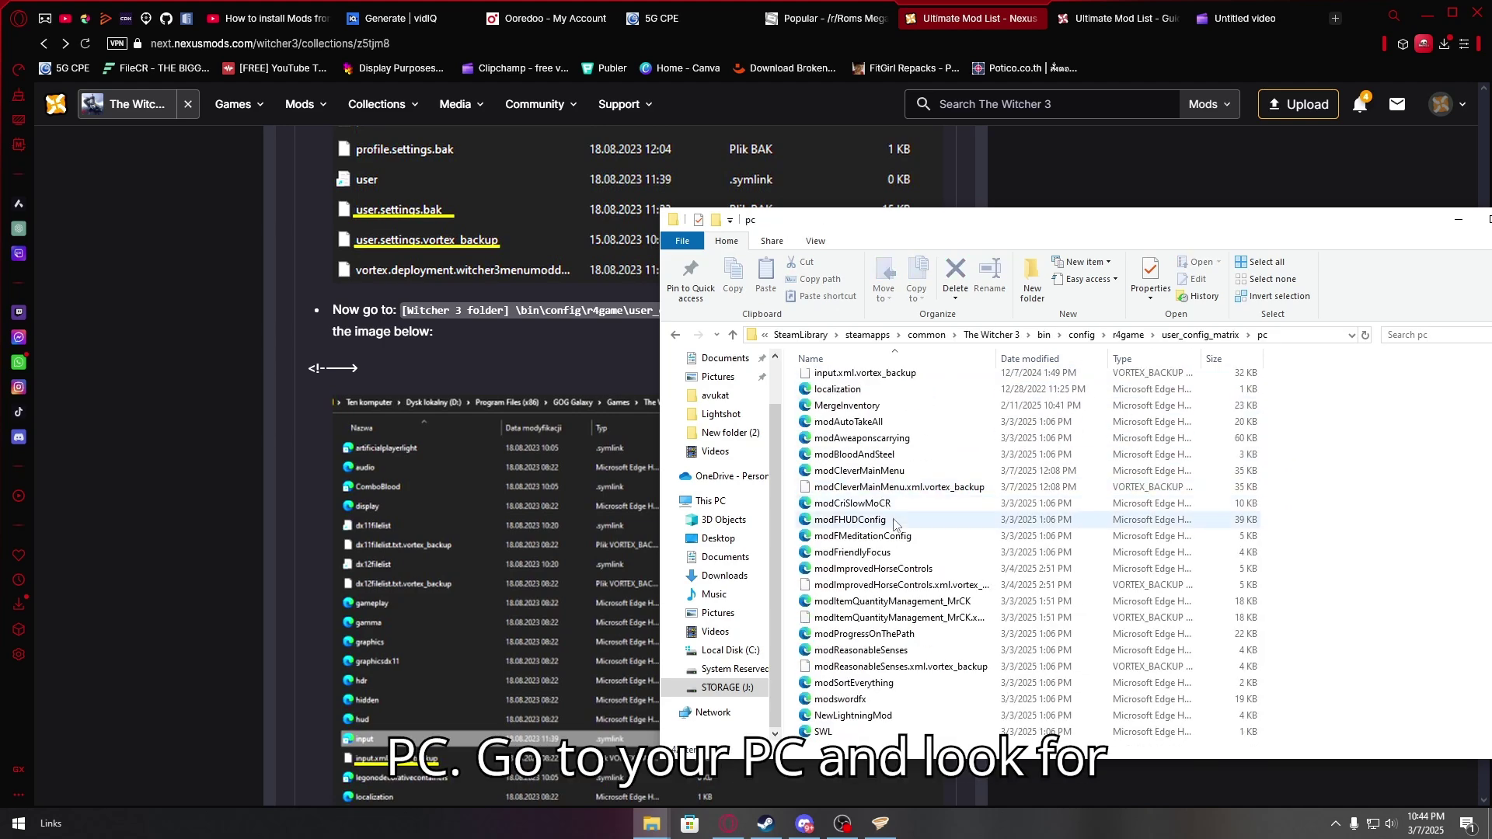
{"action": "scroll", "coordinate": [487, 542], "scroll_direction": "down", "scroll_amount": 3}
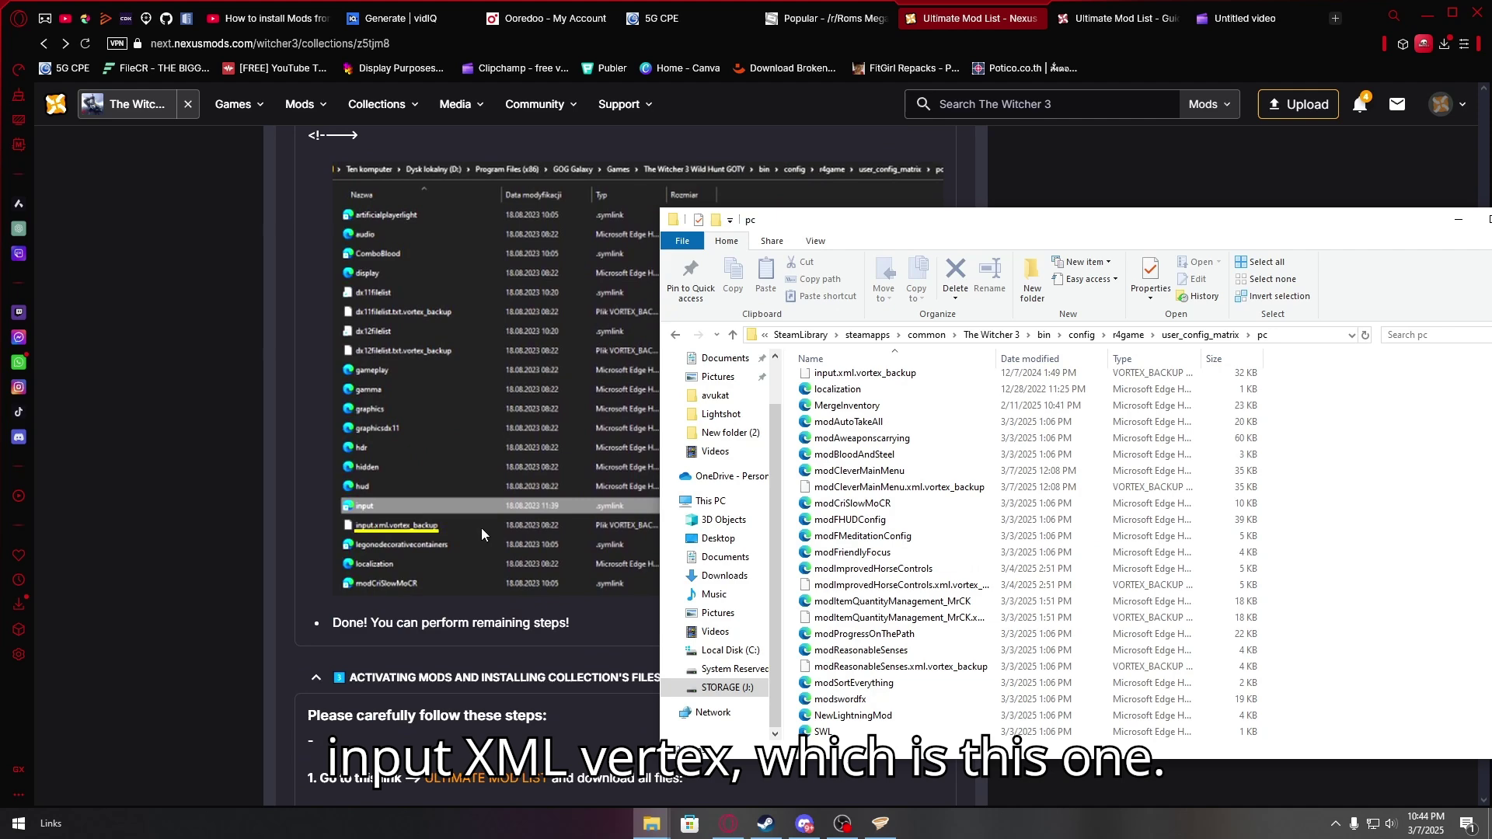
- Select input.xml.vortex_backup in the pc config folder as the file the instructions mark for deletion
{"action": "left_click", "coordinate": [864, 373]}
{"action": "scroll", "coordinate": [870, 389], "scroll_direction": "up", "scroll_amount": 2}
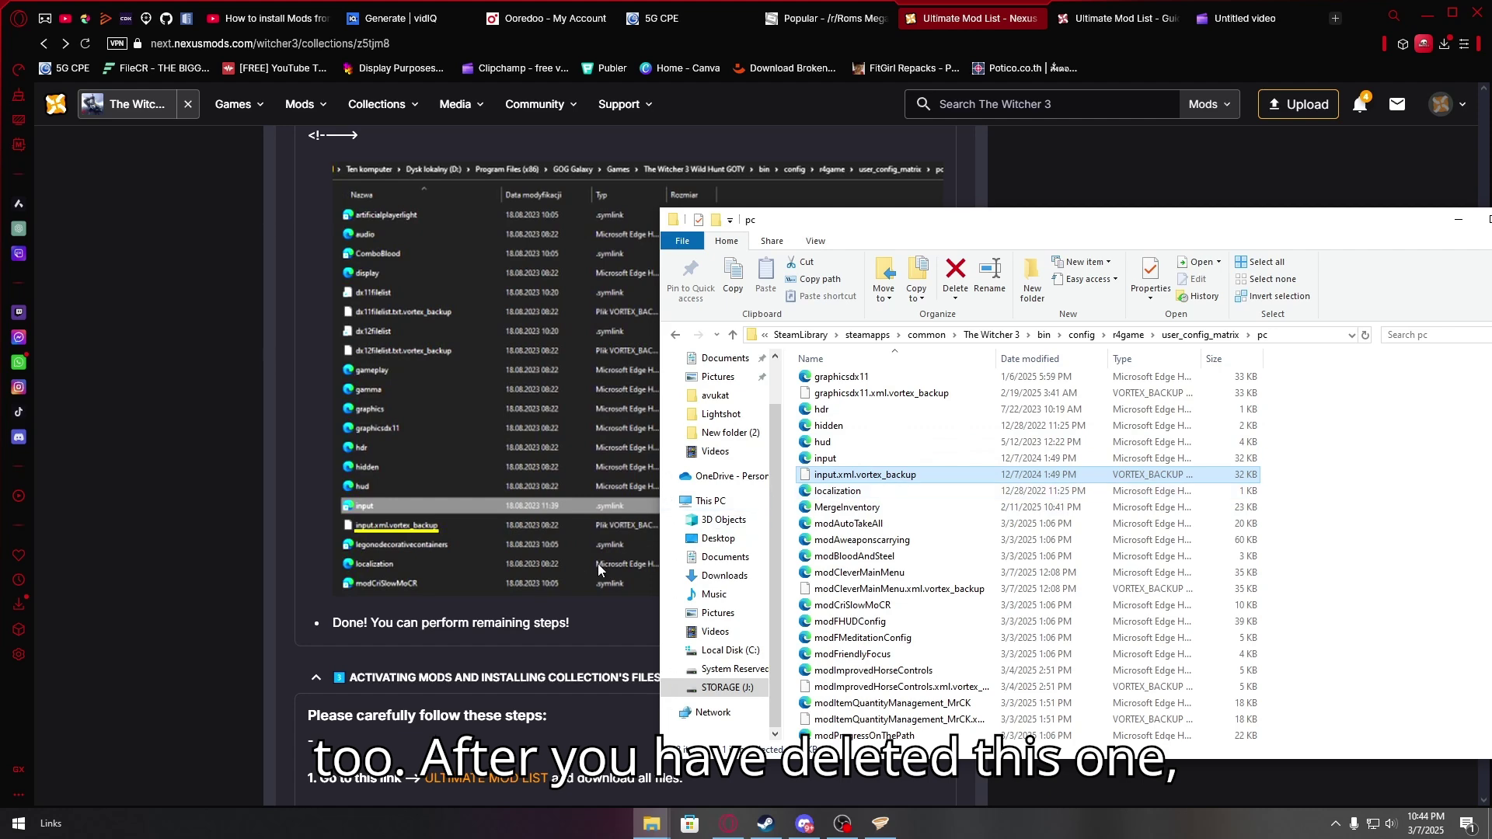
{"action": "scroll", "coordinate": [566, 558], "scroll_direction": "down", "scroll_amount": 3}
- Highlight the list of required files in the collection instructions and look through their downloads on the Ultimate Mod List guide page
{"action": "left_click", "coordinate": [573, 466]}
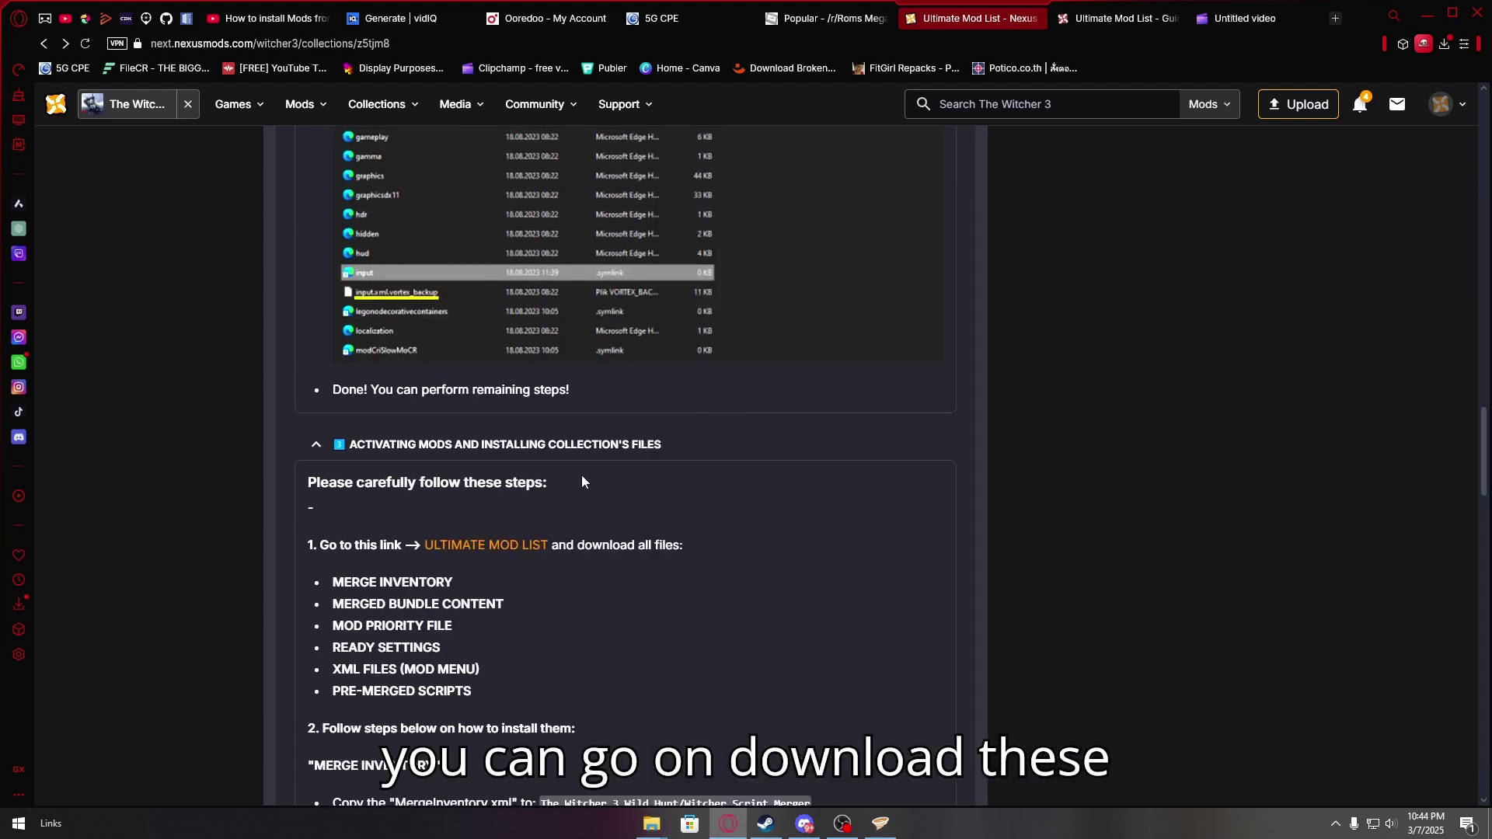
{"action": "scroll", "coordinate": [581, 474], "scroll_direction": "down", "scroll_amount": 2}
{"action": "left_click_drag", "start_coordinate": [329, 426], "coordinate": [478, 539]}
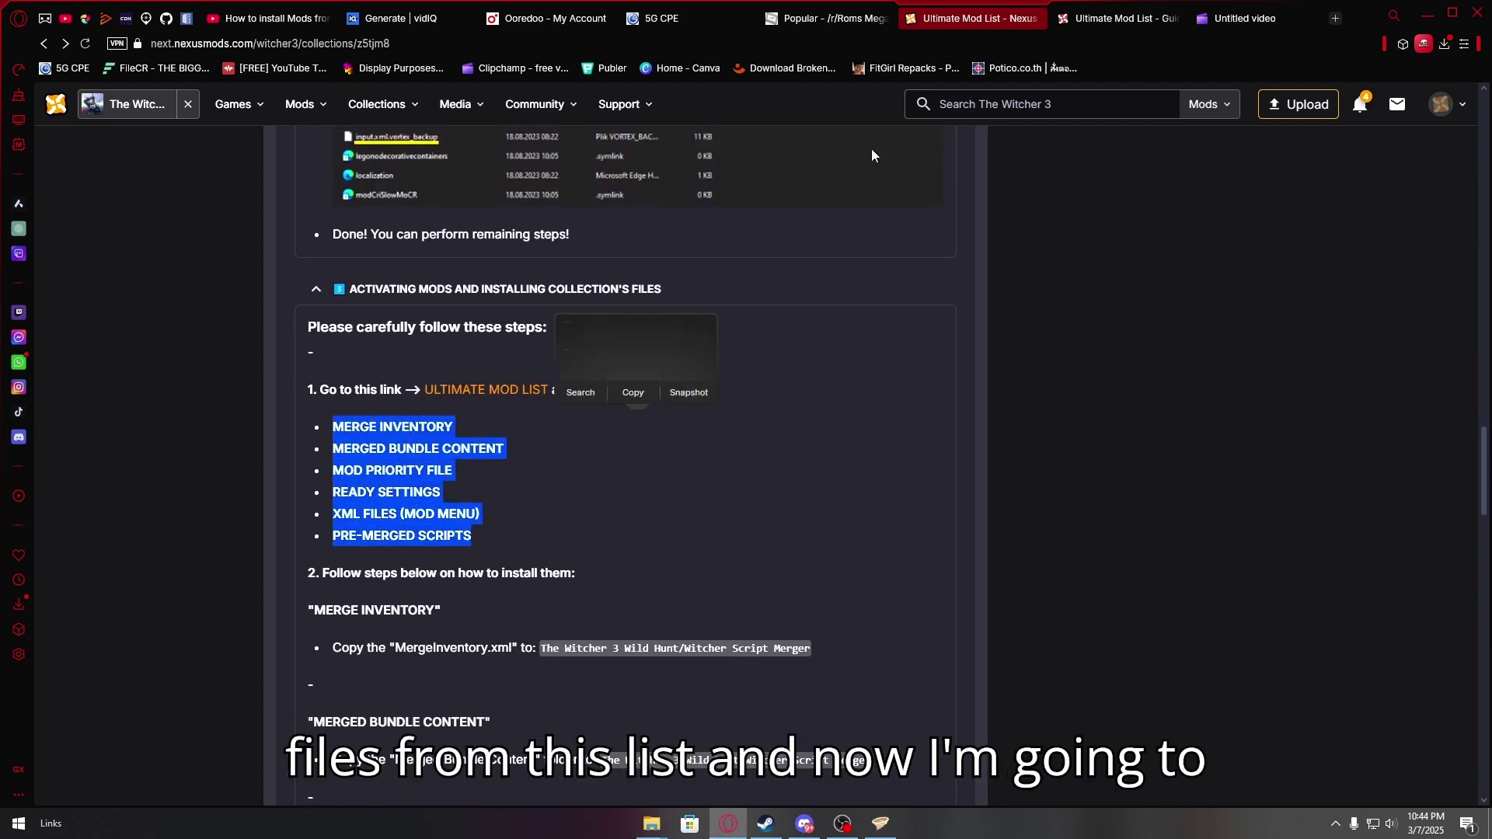
{"action": "left_click", "coordinate": [1109, 21]}
{"action": "scroll", "coordinate": [744, 435], "scroll_direction": "down", "scroll_amount": 3}
{"action": "scroll", "coordinate": [744, 435], "scroll_direction": "up", "scroll_amount": 4}
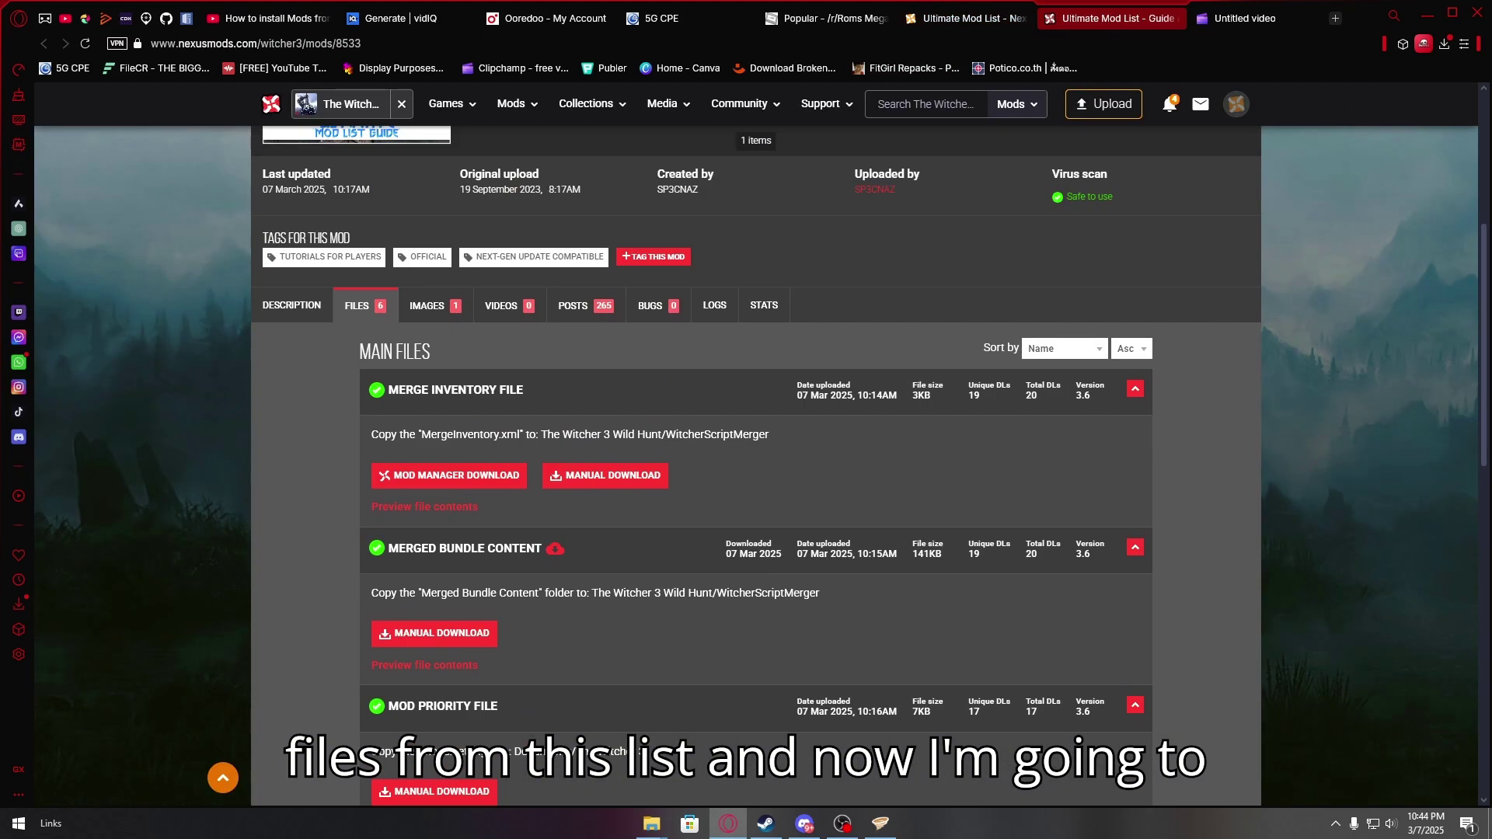
{"action": "scroll", "coordinate": [1243, 601], "scroll_direction": "down", "scroll_amount": 2}
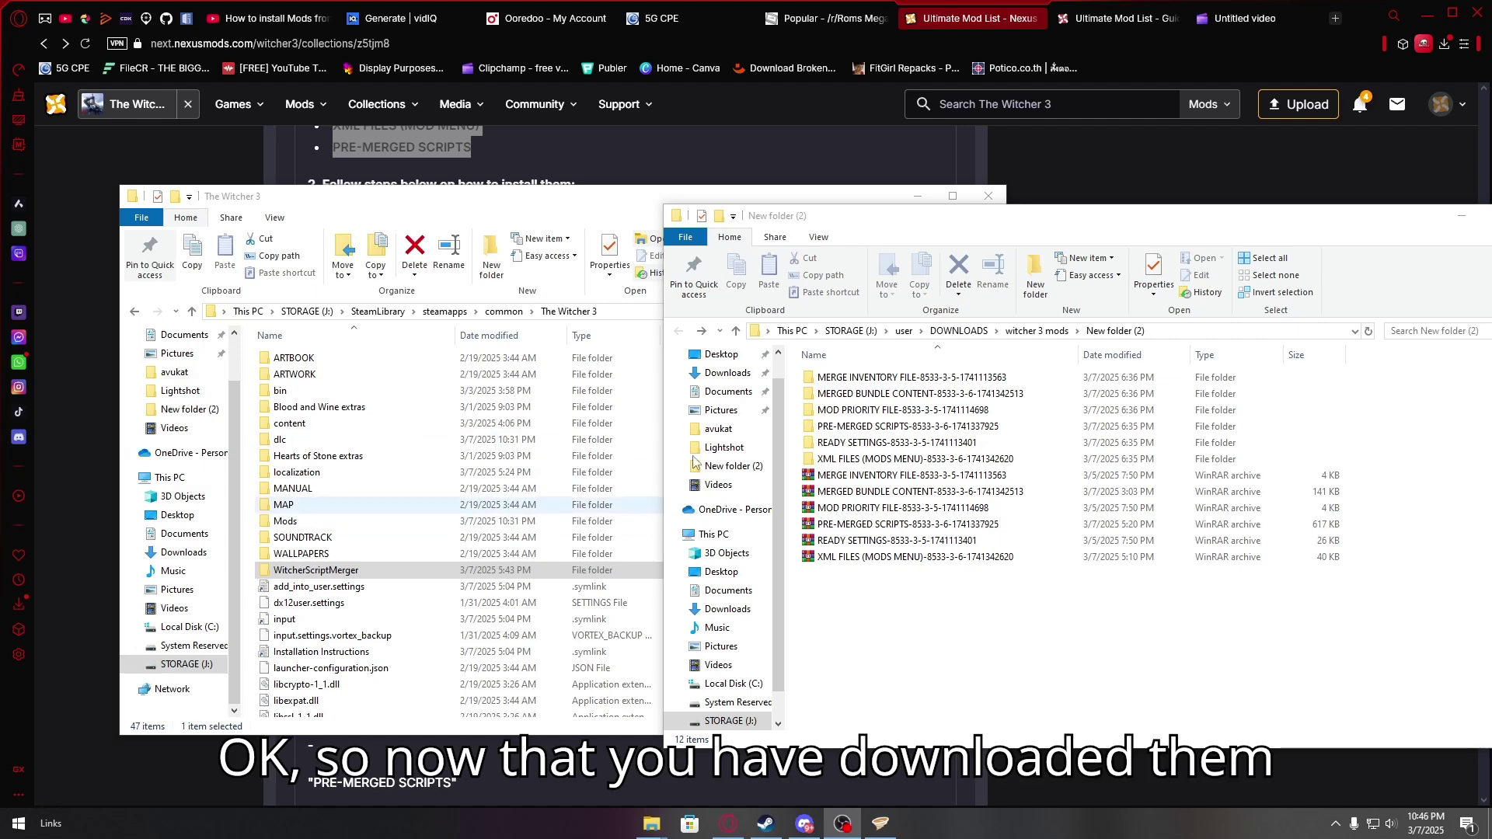
- Point out all the downloaded archives and extracted folders kept together in New folder (2)
{"action": "left_click_drag", "start_coordinate": [945, 627], "coordinate": [868, 381]}
{"action": "left_click", "coordinate": [907, 623]}
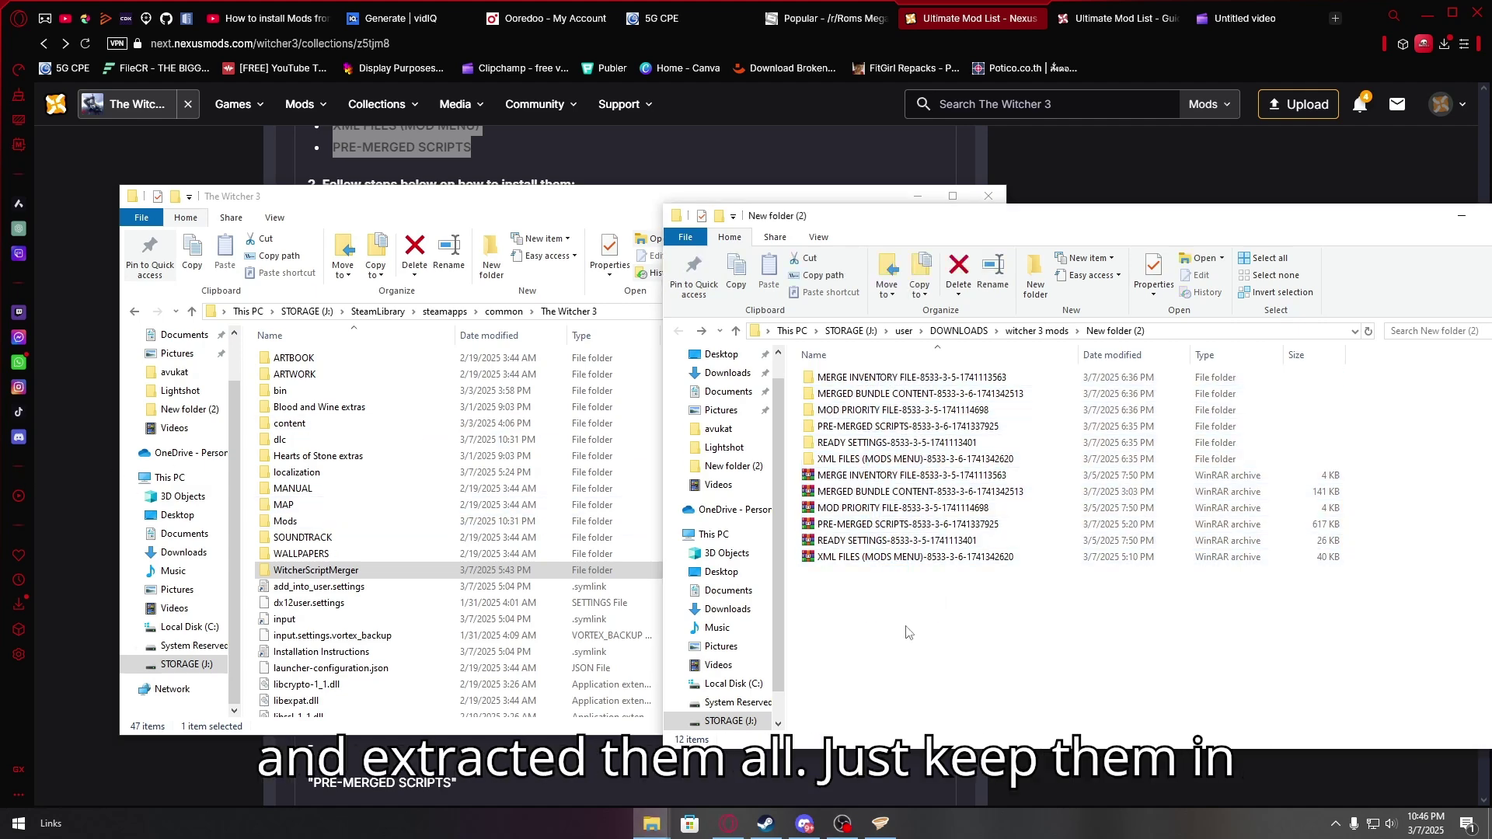
{"action": "left_click_drag", "start_coordinate": [985, 643], "coordinate": [936, 379]}
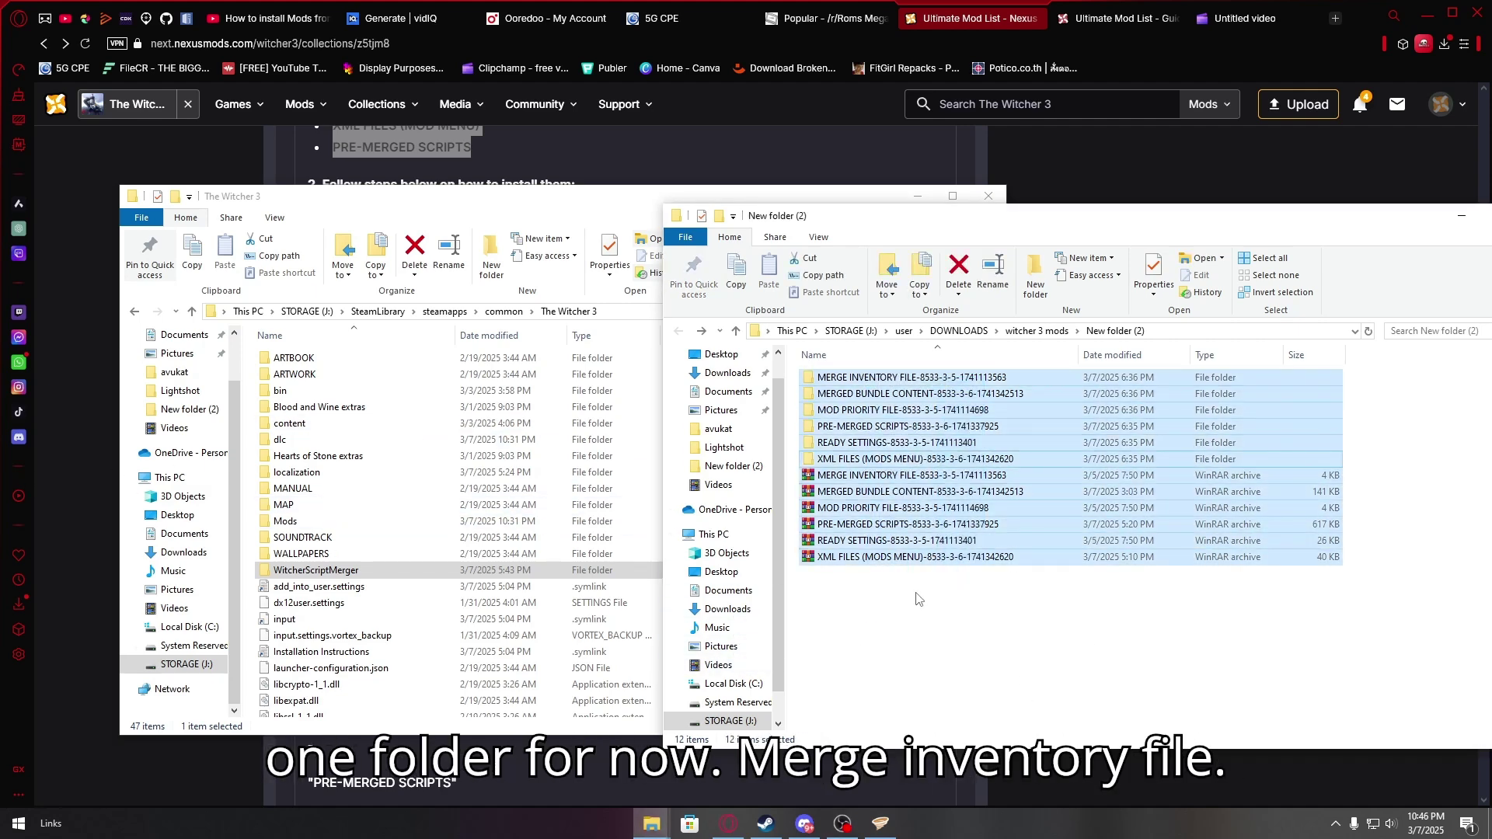
{"action": "left_click", "coordinate": [832, 607]}
- Try to move MergeInventory from the extracted MERGE INVENTORY FILE folder into the game's WitcherScriptMerger folder
{"action": "double_click", "coordinate": [870, 378]}
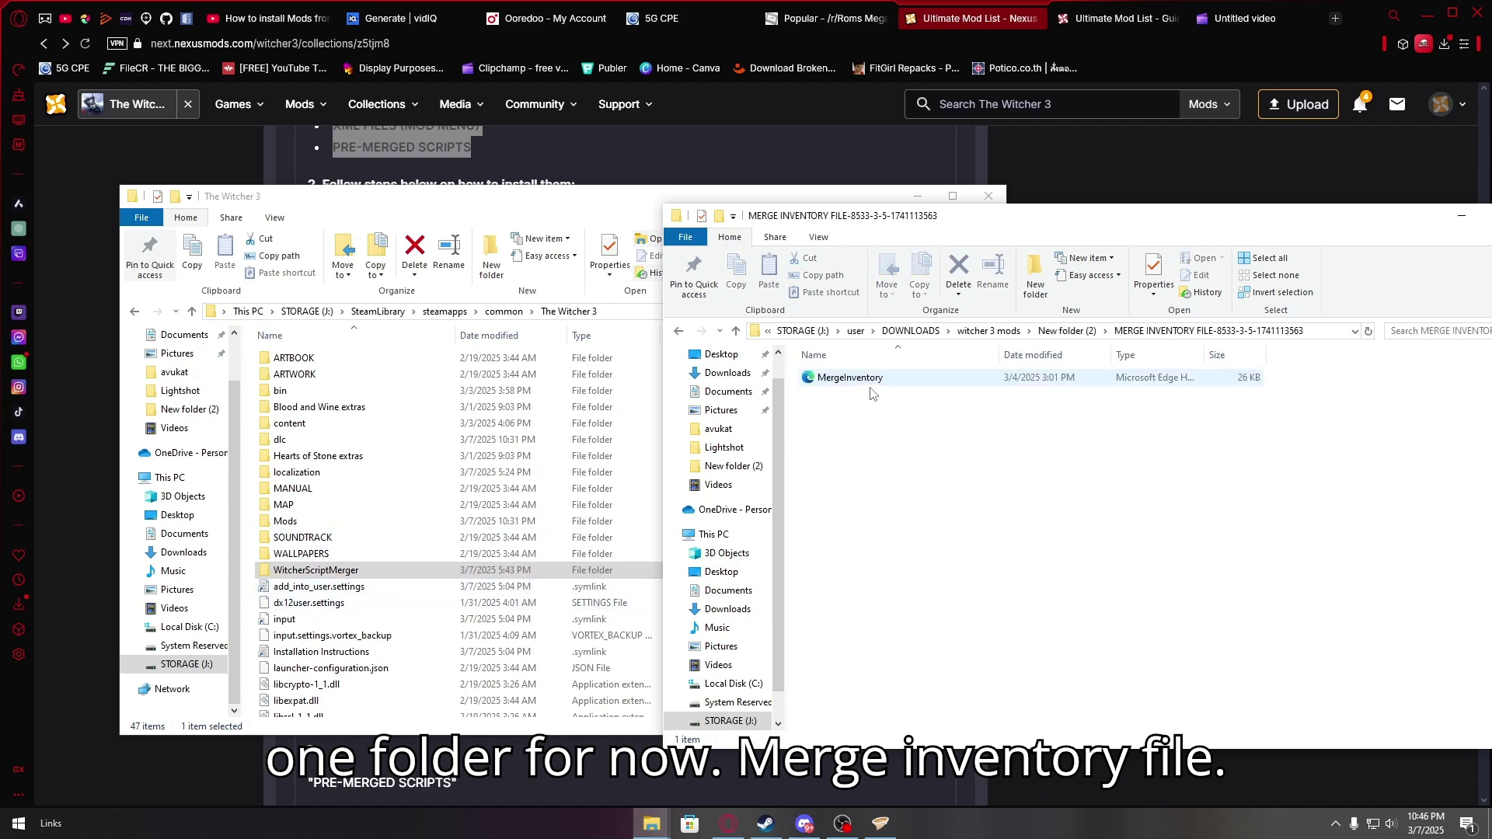
{"action": "double_click", "coordinate": [536, 571]}
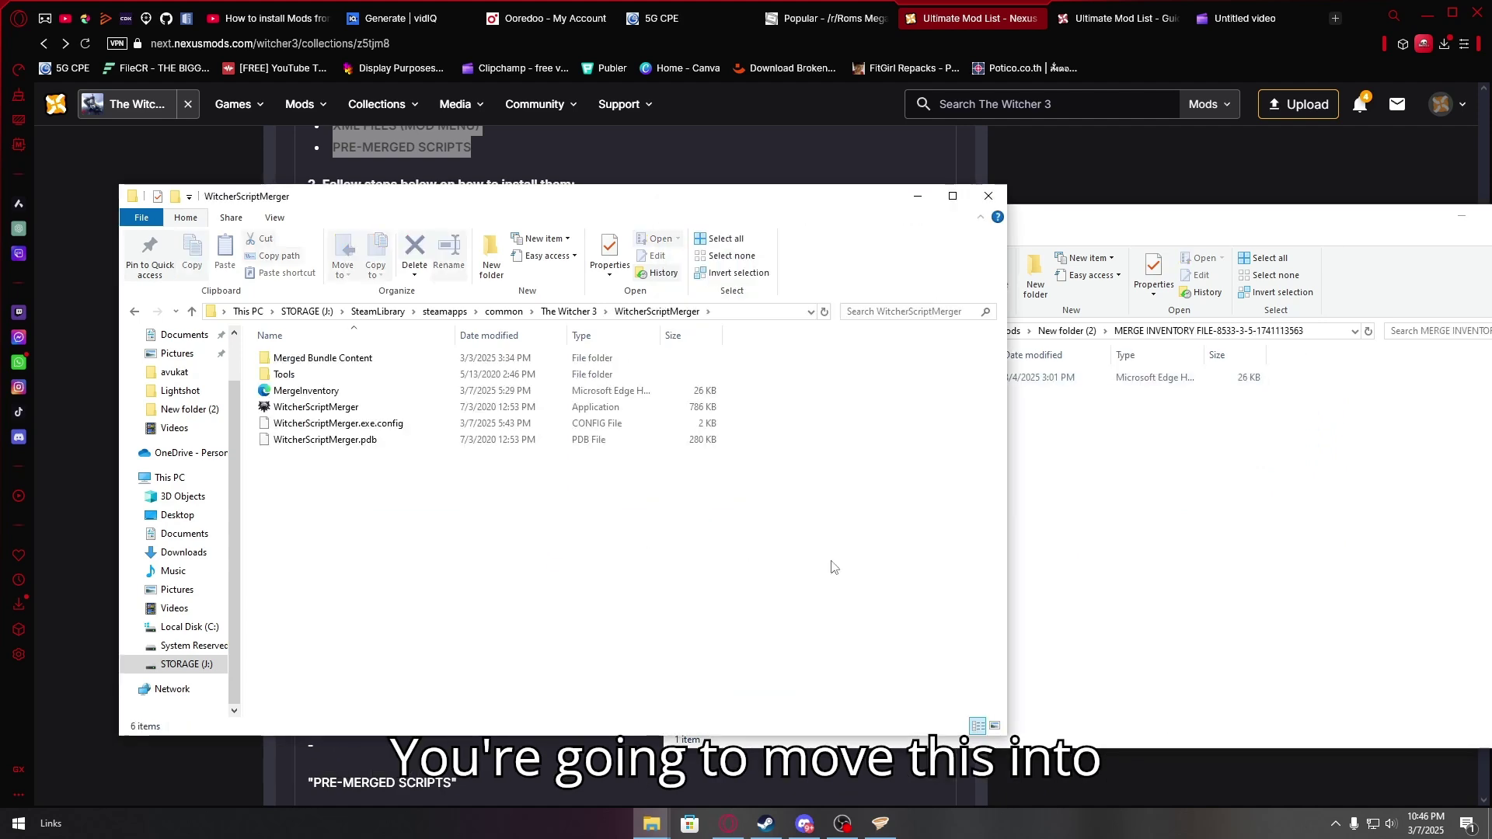
{"action": "left_click", "coordinate": [1088, 579]}
{"action": "left_click_drag", "start_coordinate": [909, 386], "coordinate": [839, 399]}
{"action": "left_click_drag", "start_coordinate": [672, 459], "coordinate": [565, 551]}
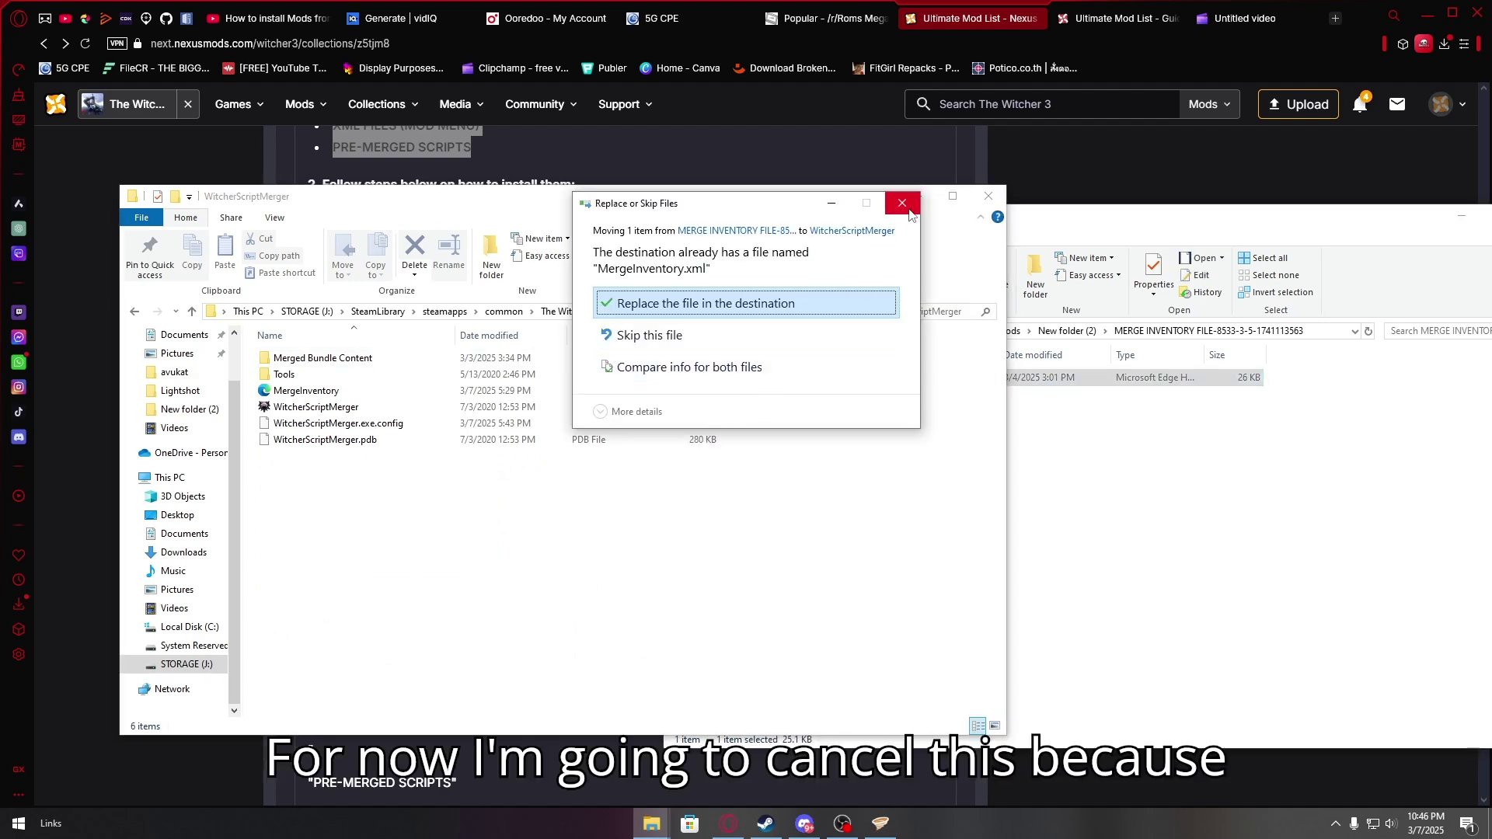
{"action": "key", "text": "Escape"}
{"action": "left_click", "coordinate": [1053, 550]}
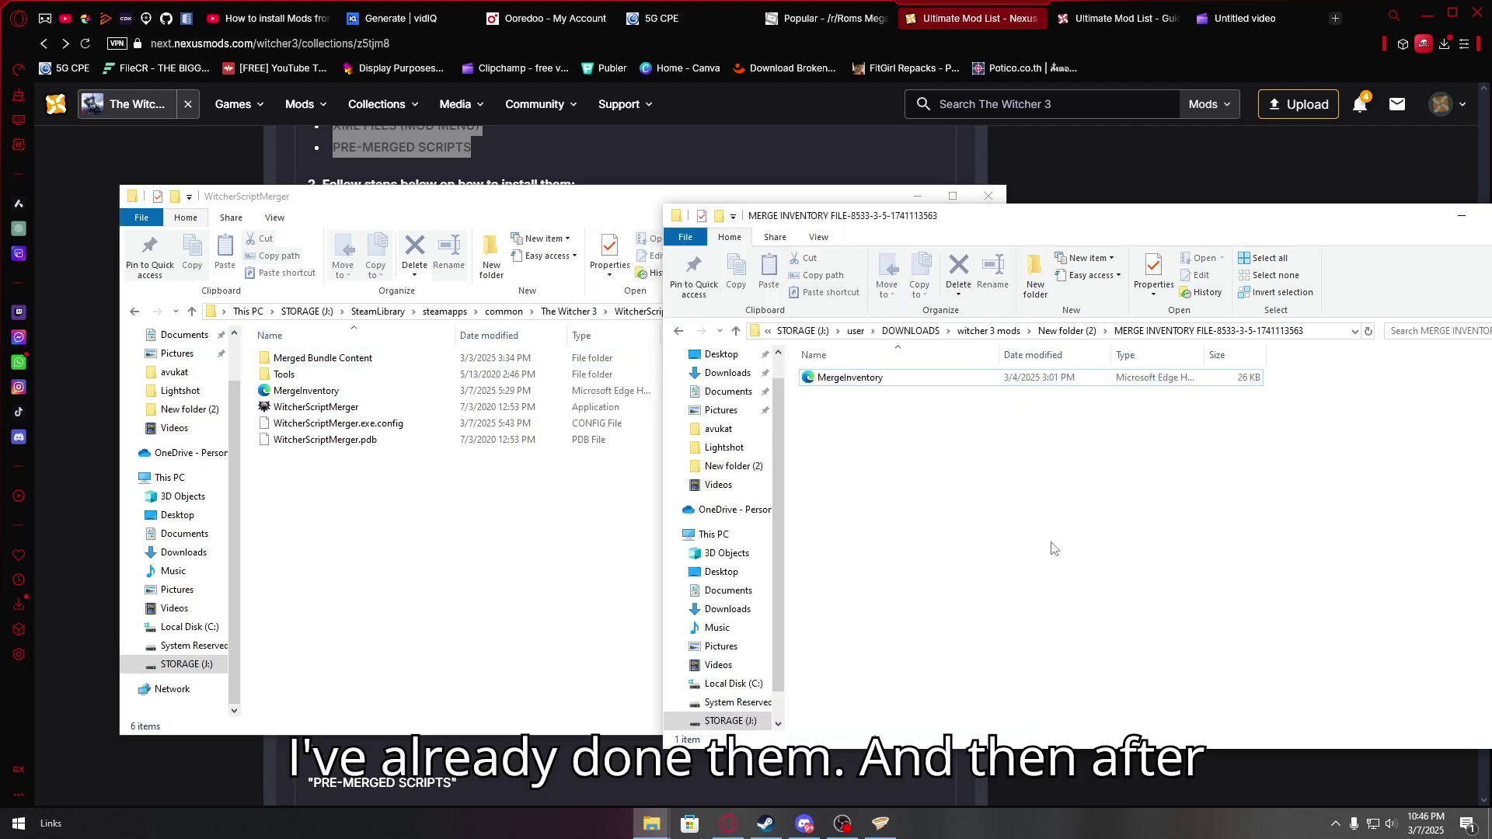
- Go back to New folder (2) and check the collection instructions for the Merged Bundle Content folder's destination
{"action": "key", "text": "alt+Up"}
{"action": "left_click", "coordinate": [564, 532]}
{"action": "left_click", "coordinate": [1106, 596]}
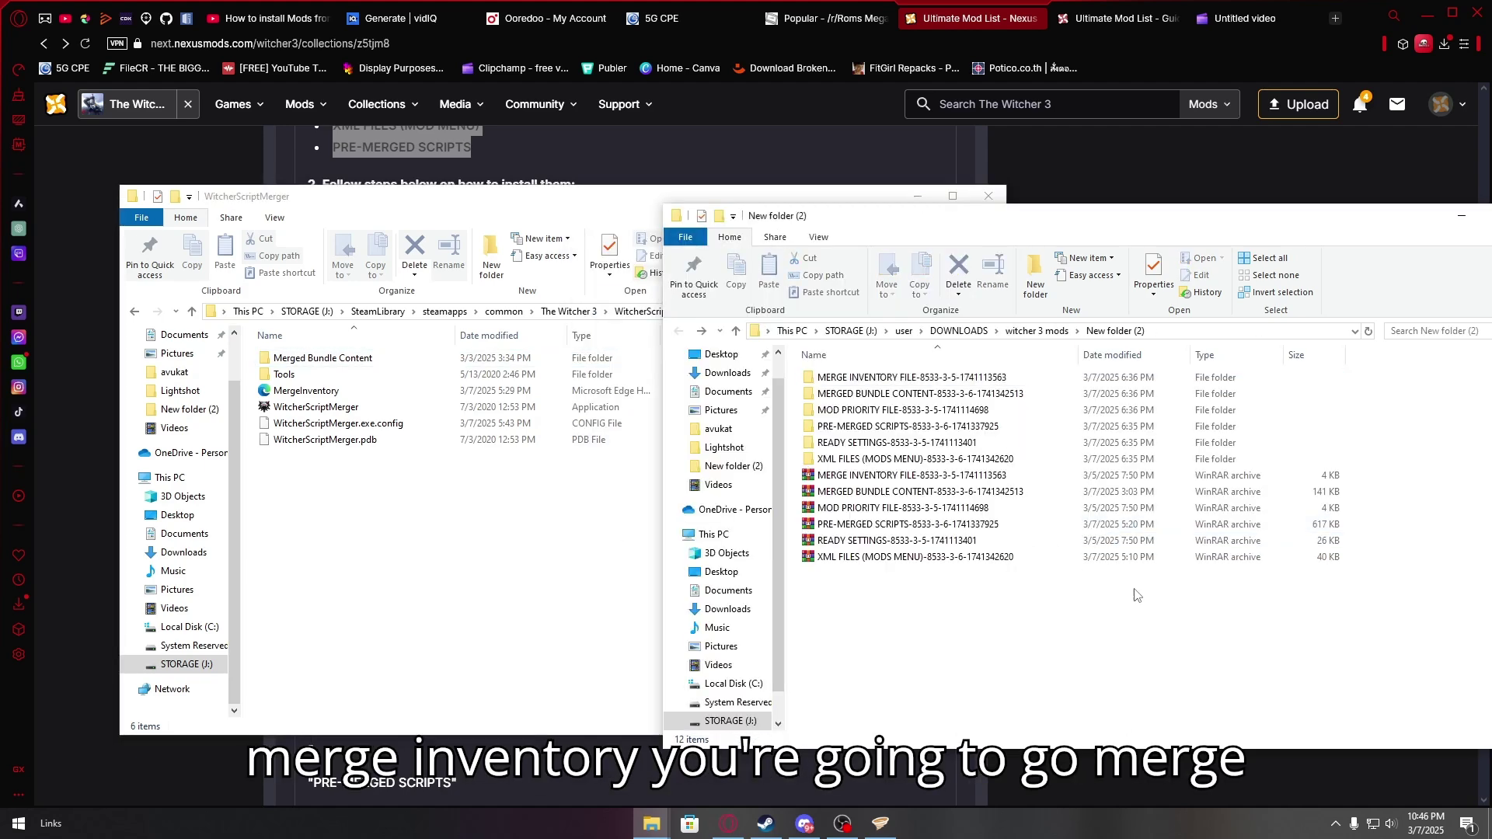
{"action": "left_click", "coordinate": [109, 592]}
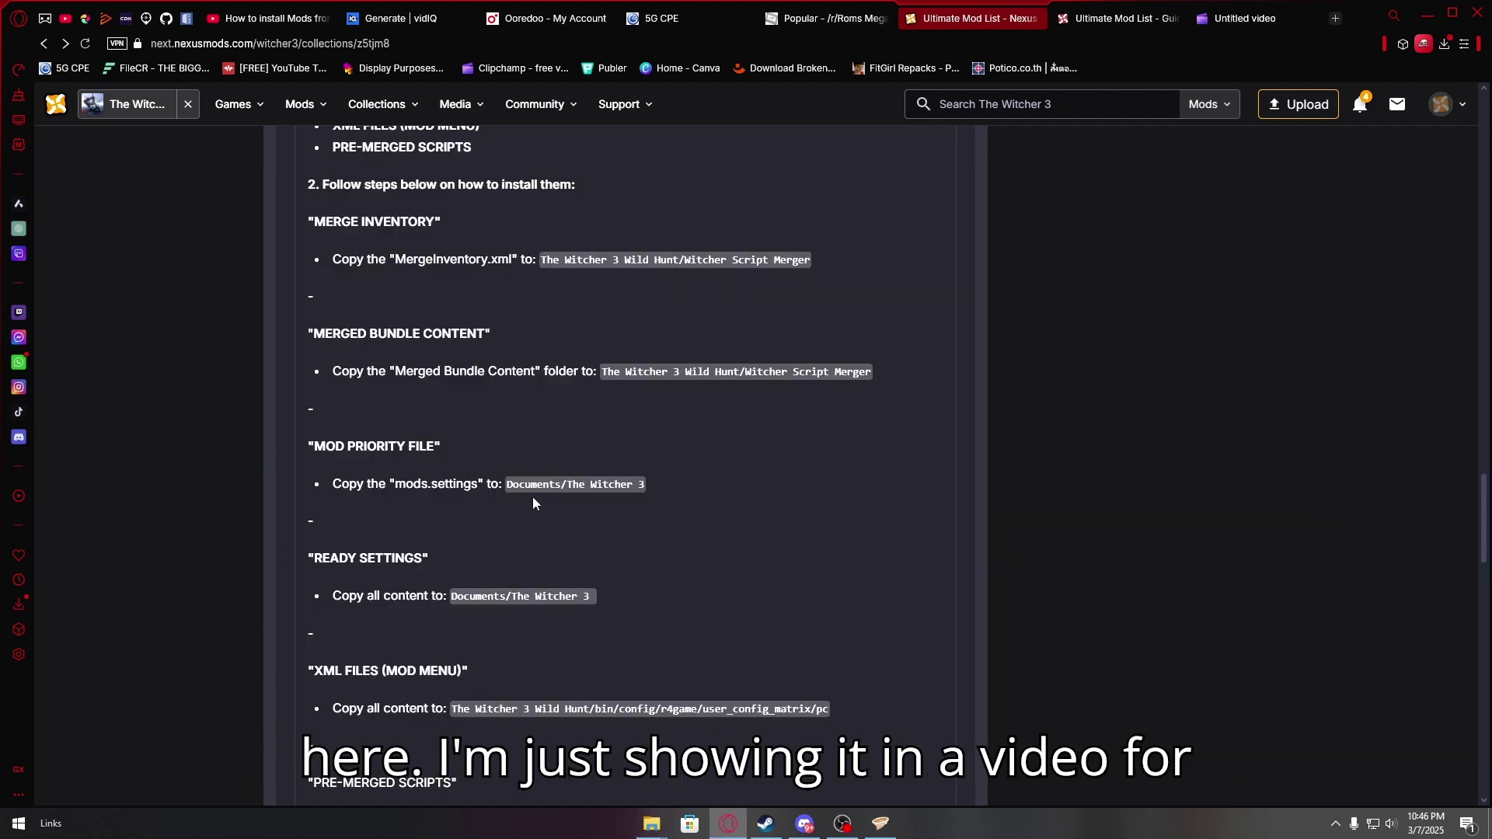
{"action": "scroll", "coordinate": [533, 502], "scroll_direction": "up", "scroll_amount": 1}
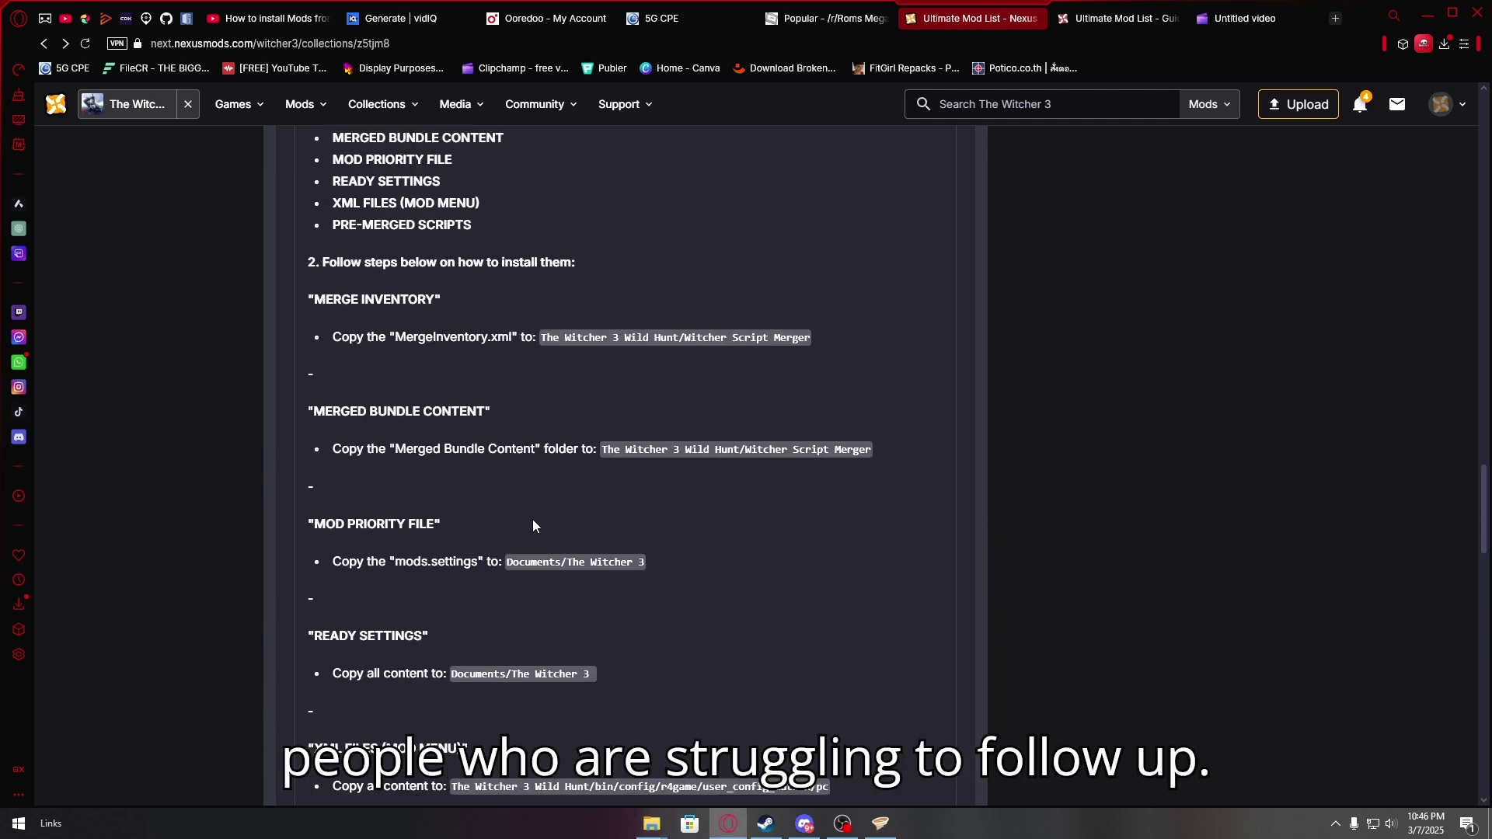
{"action": "left_click_drag", "start_coordinate": [587, 449], "coordinate": [721, 452]}
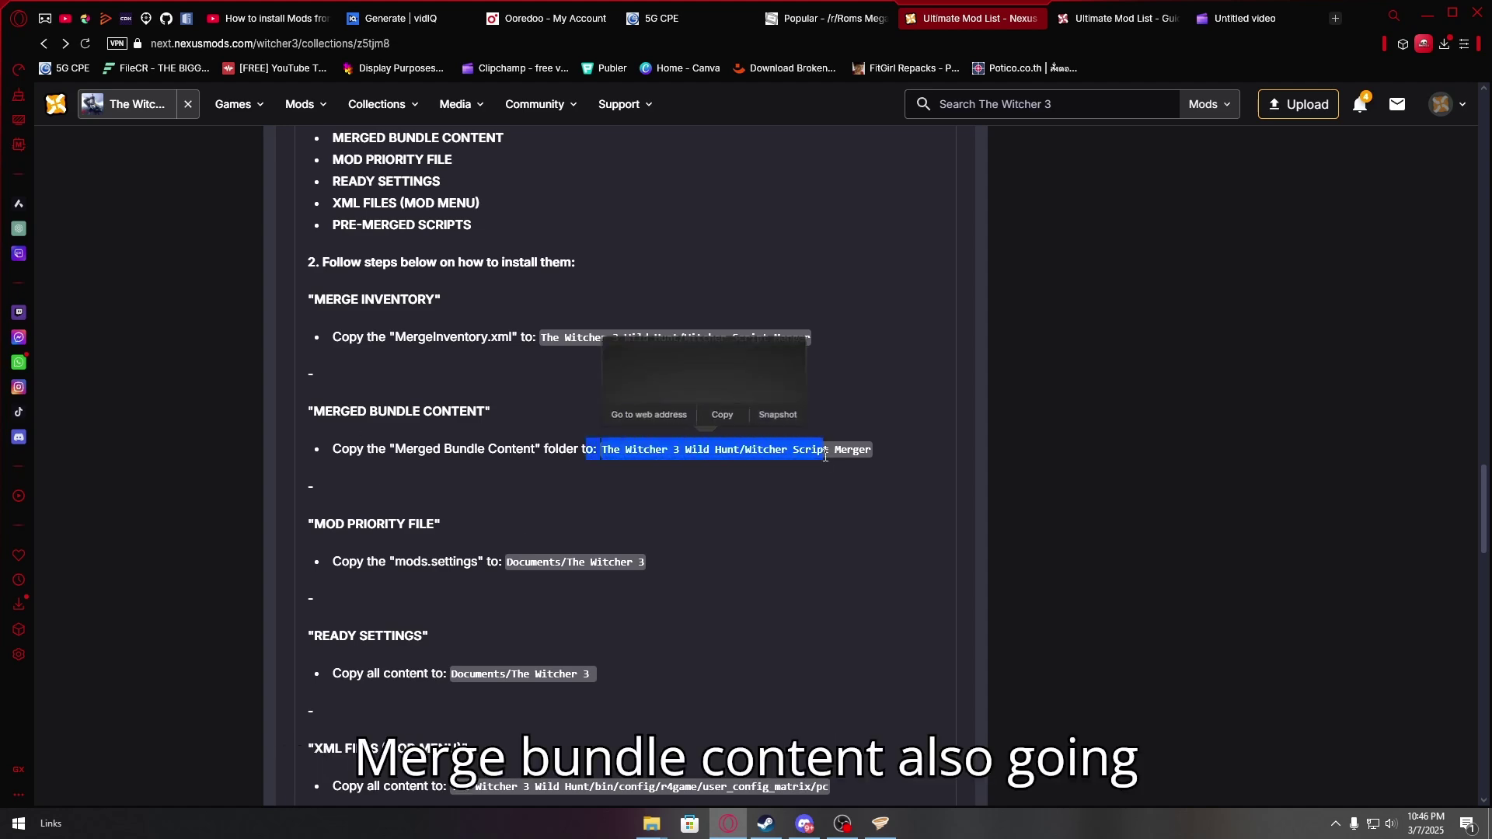
- Try to move the extracted Merged Bundle Content folder into the game's WitcherScriptMerger folder
{"action": "key", "text": "alt+Tab"}
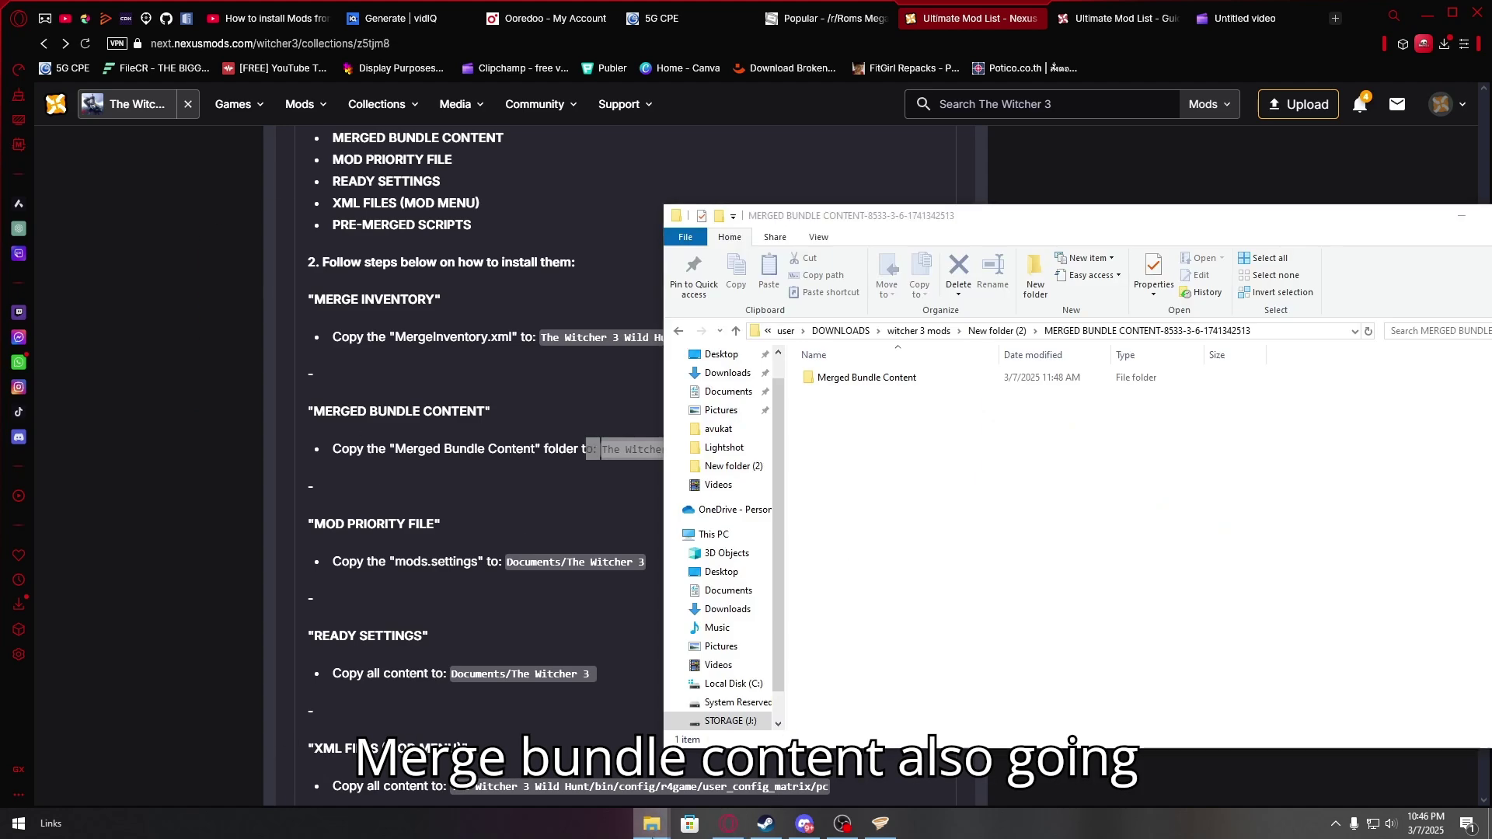
{"action": "mouse_move", "coordinate": [651, 823]}
{"action": "left_click", "coordinate": [725, 750]}
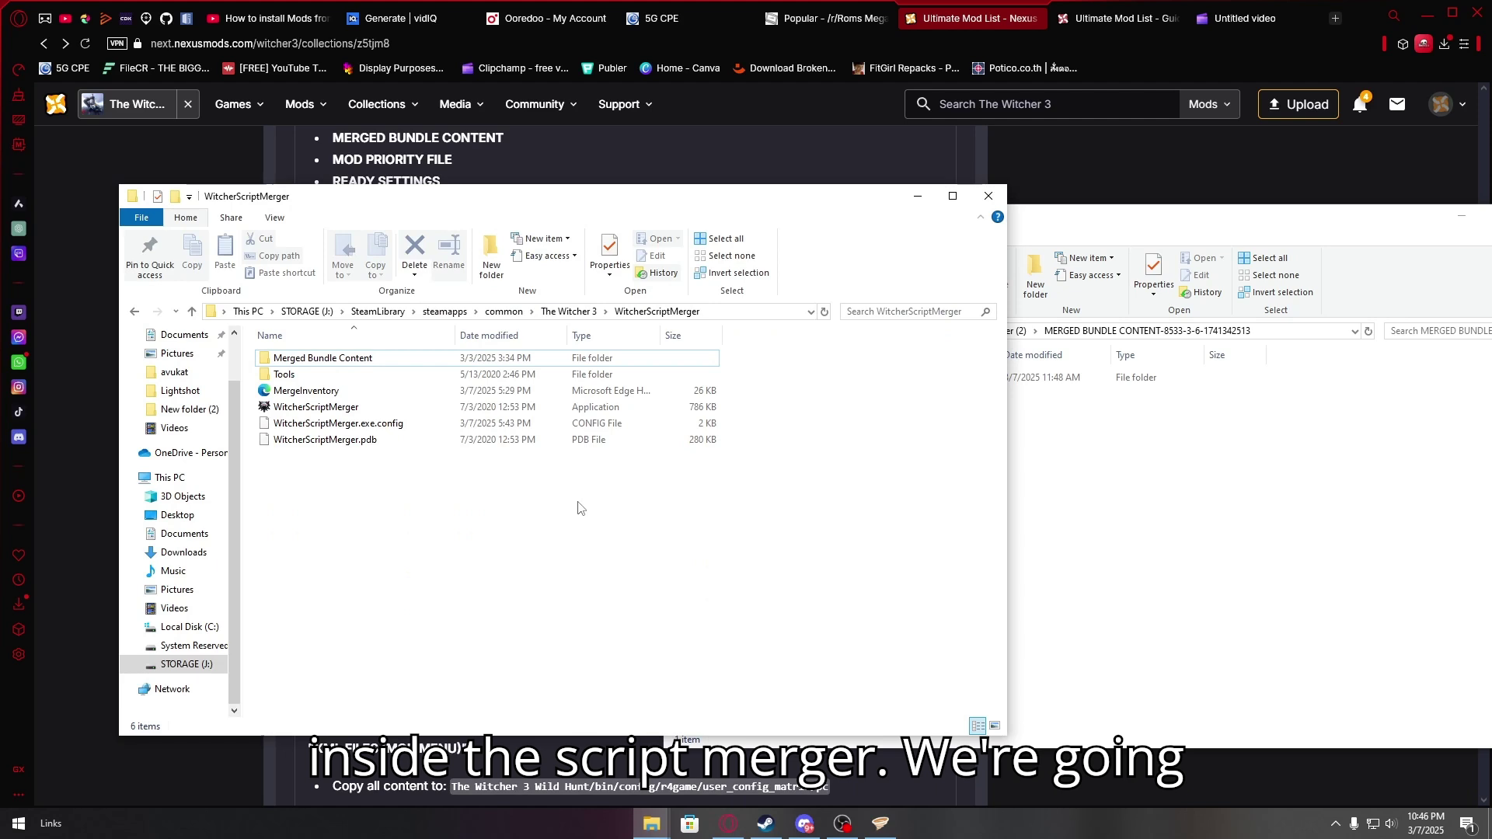
{"action": "key", "text": "alt+Tab"}
{"action": "left_click_drag", "start_coordinate": [893, 378], "coordinate": [625, 504]}
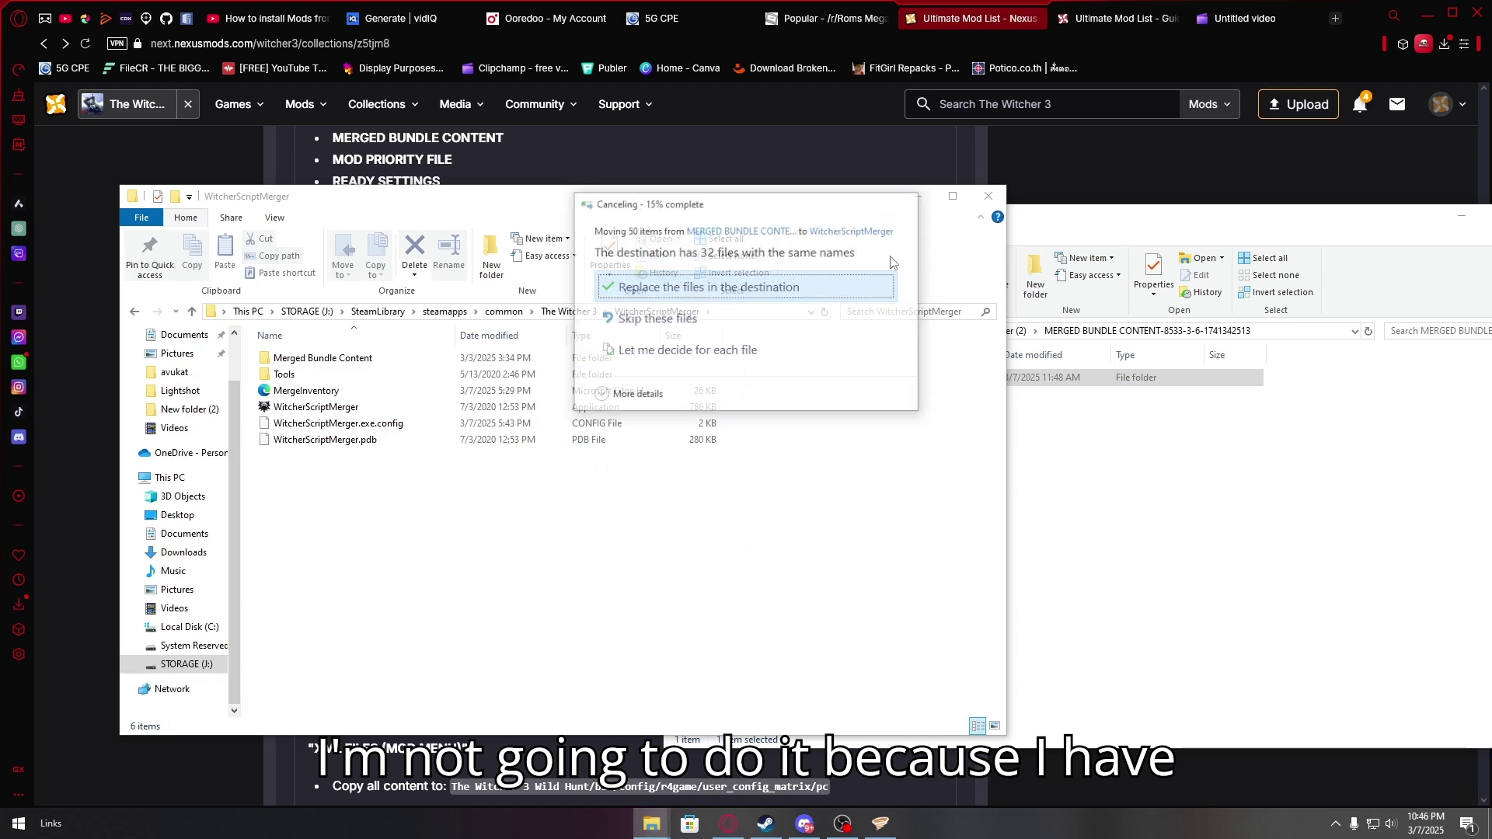
{"action": "left_click", "coordinate": [1097, 505]}
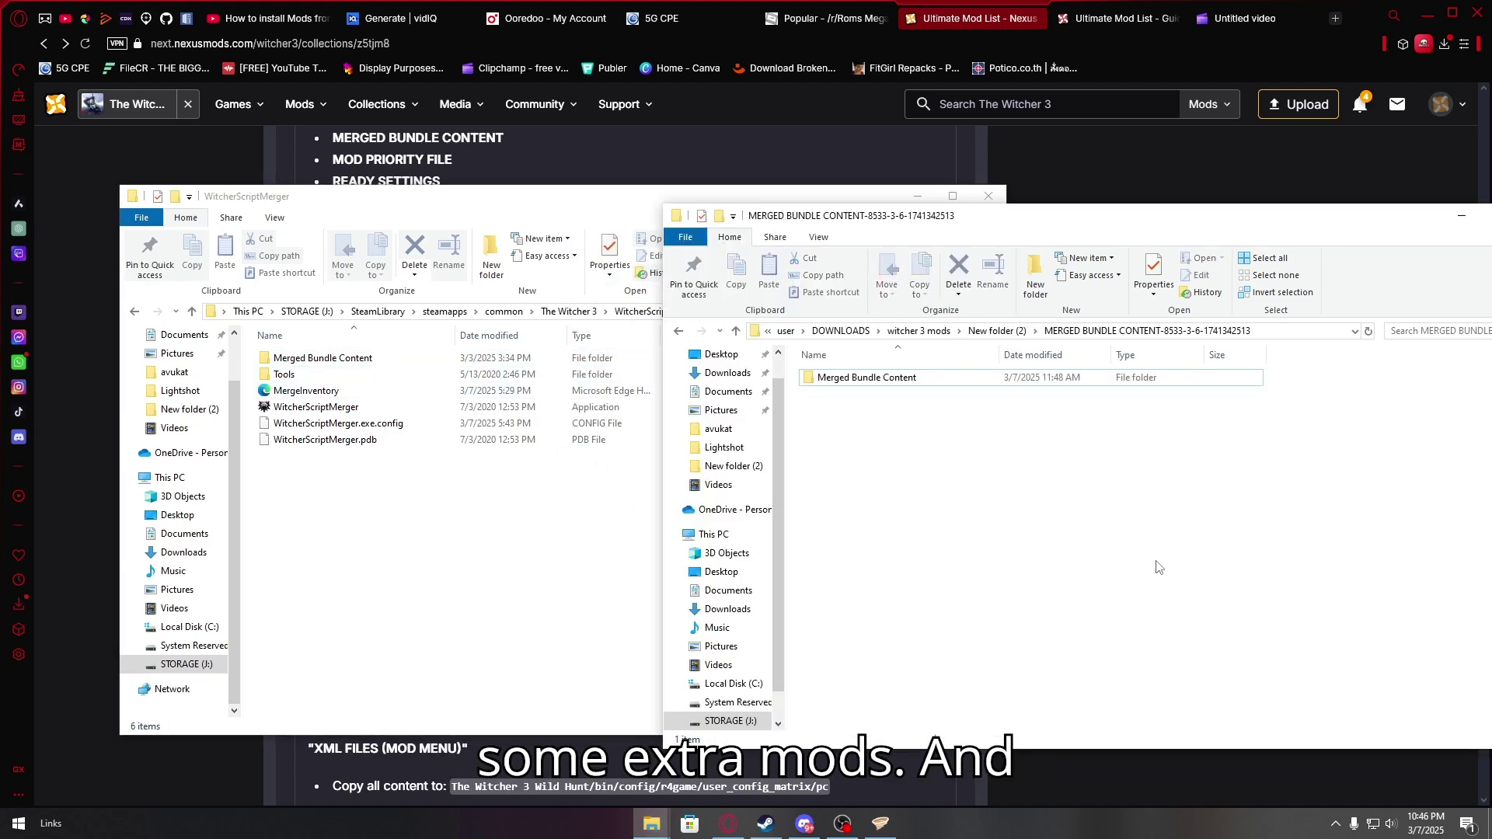
- Return to New folder (2) in the downloads window and open Documents\The Witcher 3 in the other window
{"action": "left_click", "coordinate": [553, 549]}
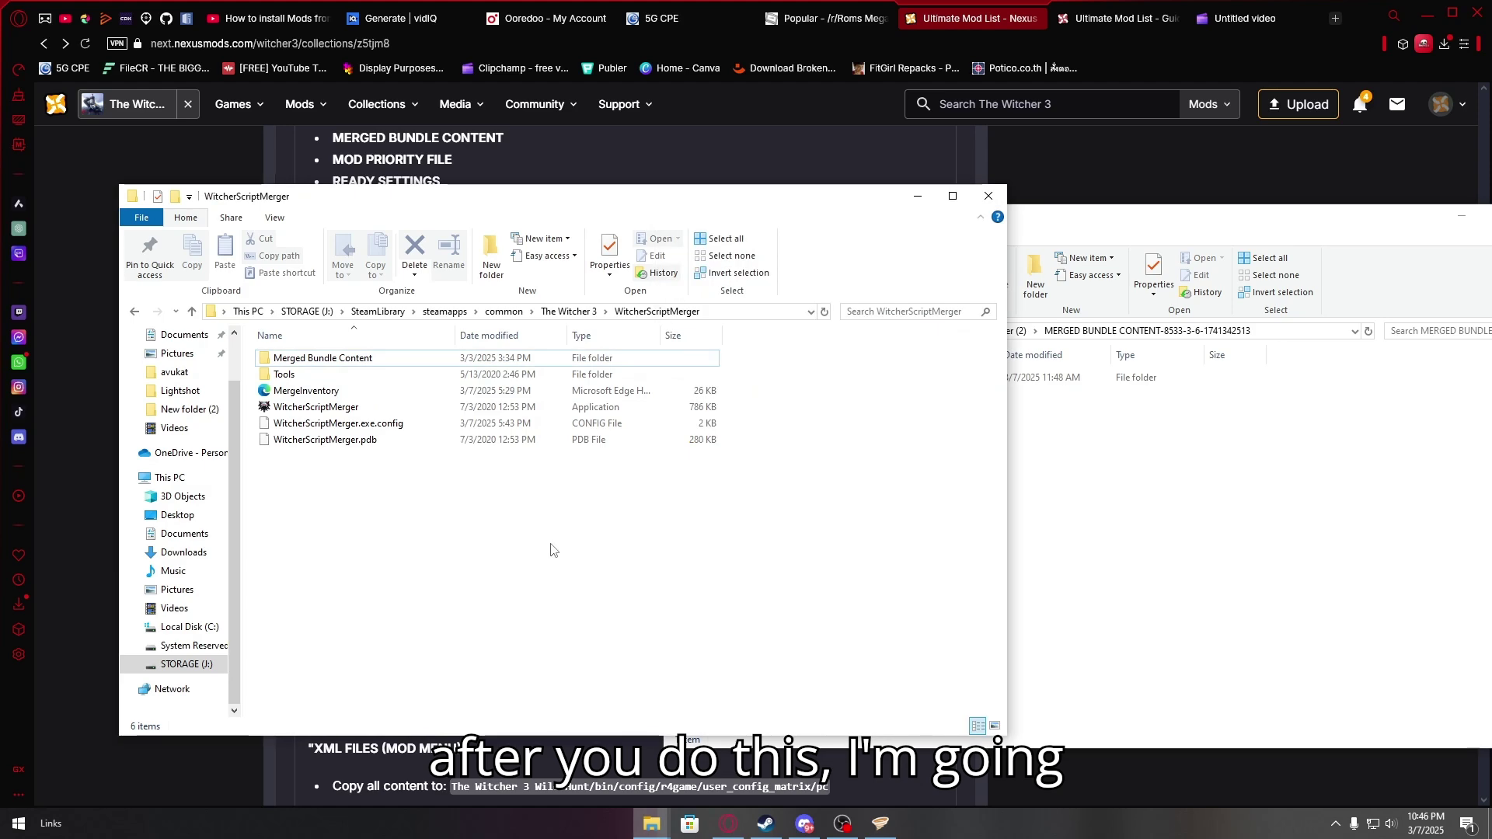
{"action": "key", "text": "BackSpace"}
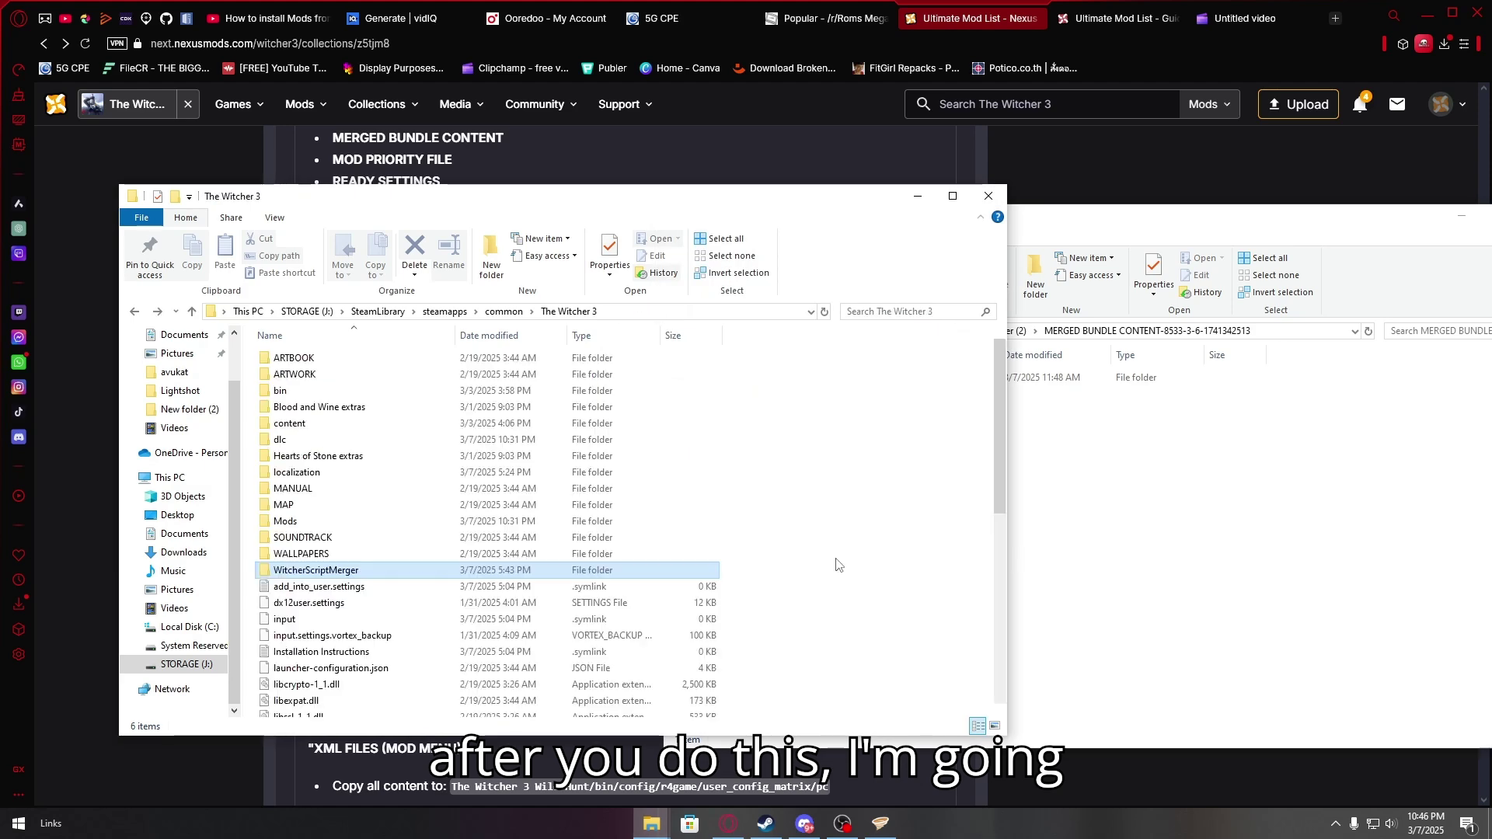
{"action": "left_click", "coordinate": [1048, 505]}
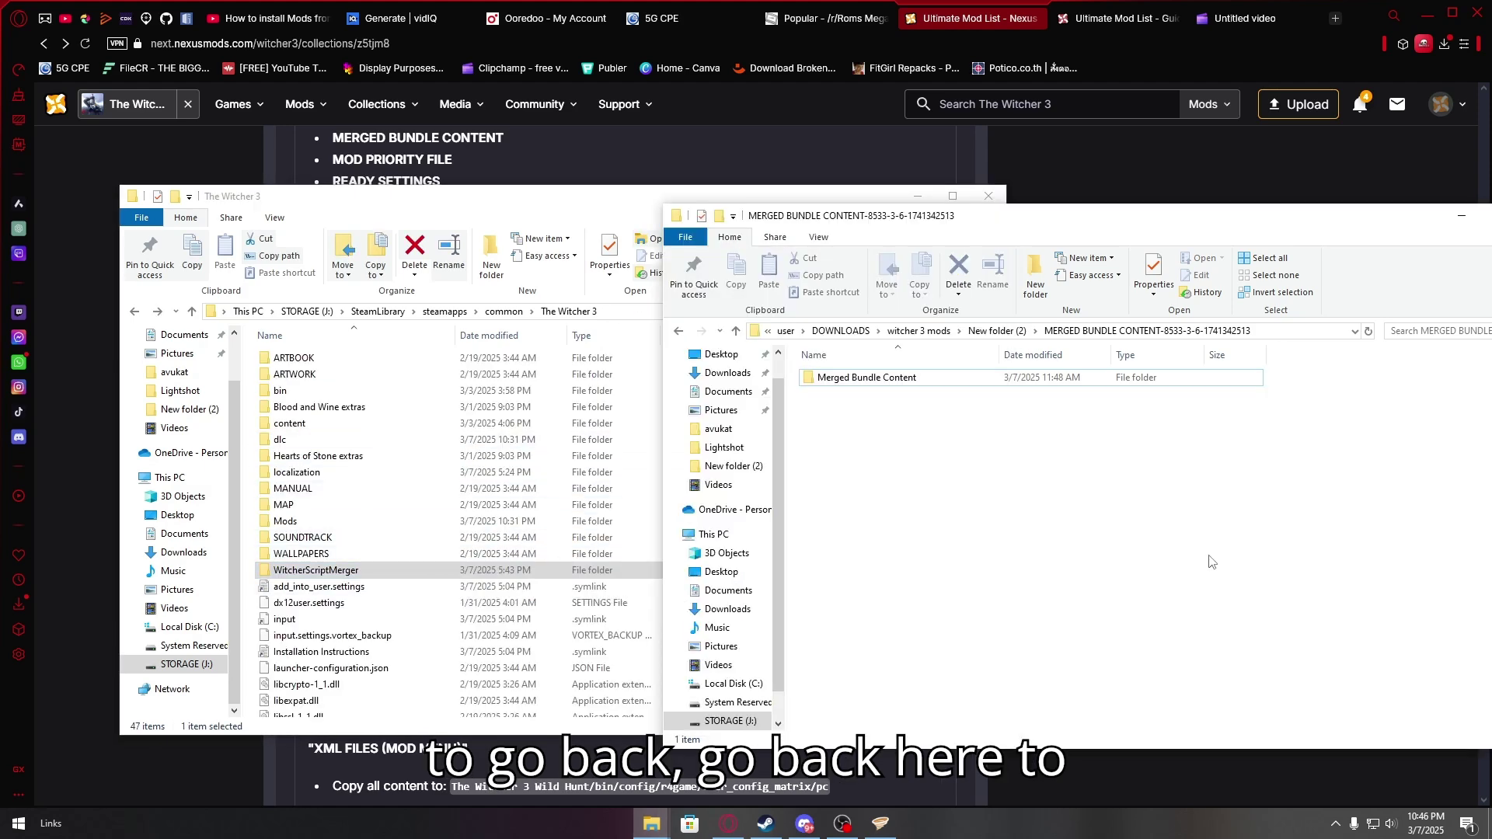
{"action": "key", "text": "BackSpace"}
{"action": "left_click", "coordinate": [884, 409]}
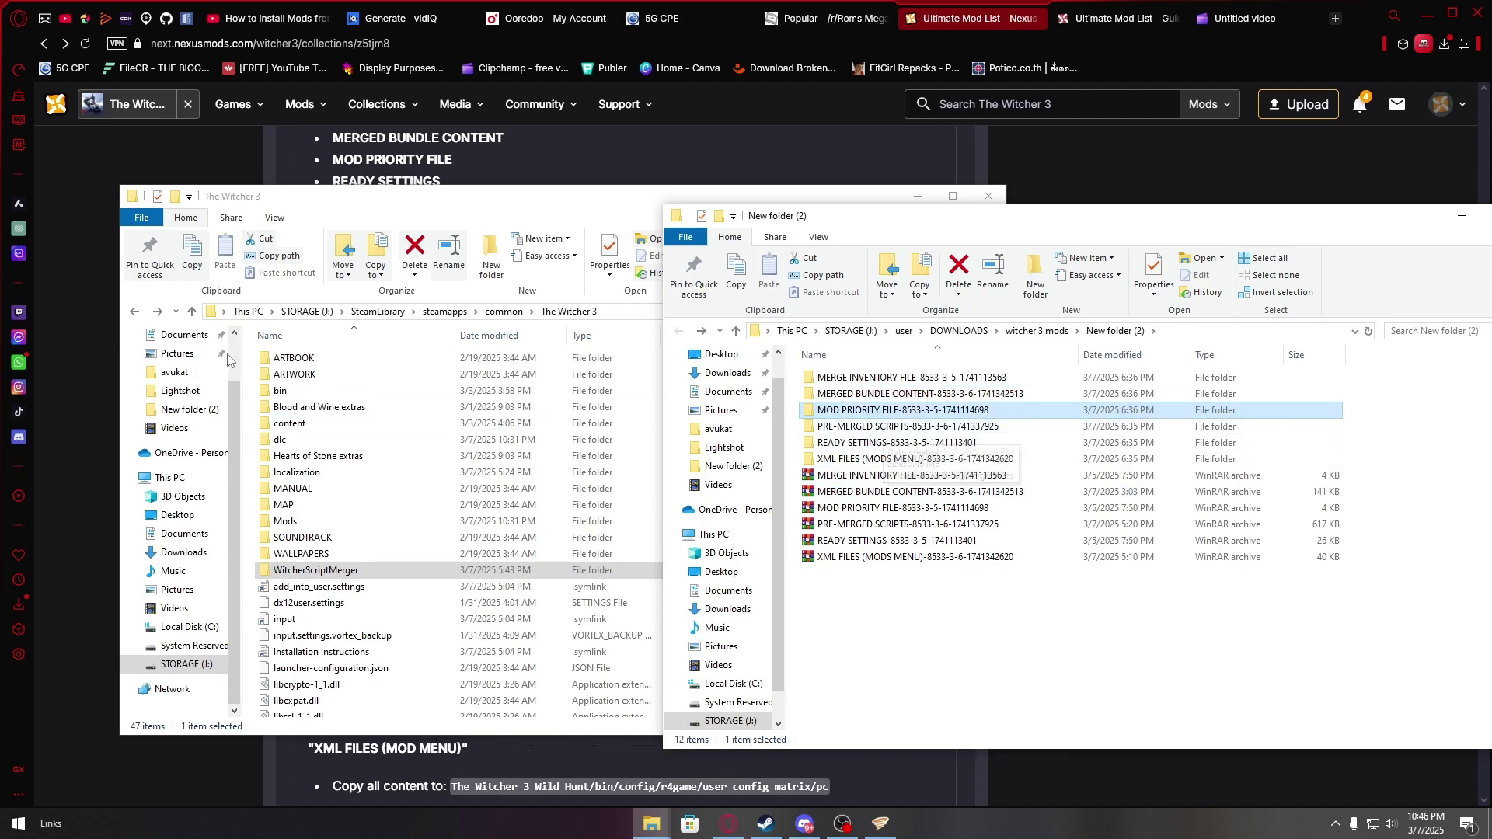
{"action": "left_click", "coordinate": [184, 334]}
{"action": "double_click", "coordinate": [301, 374]}
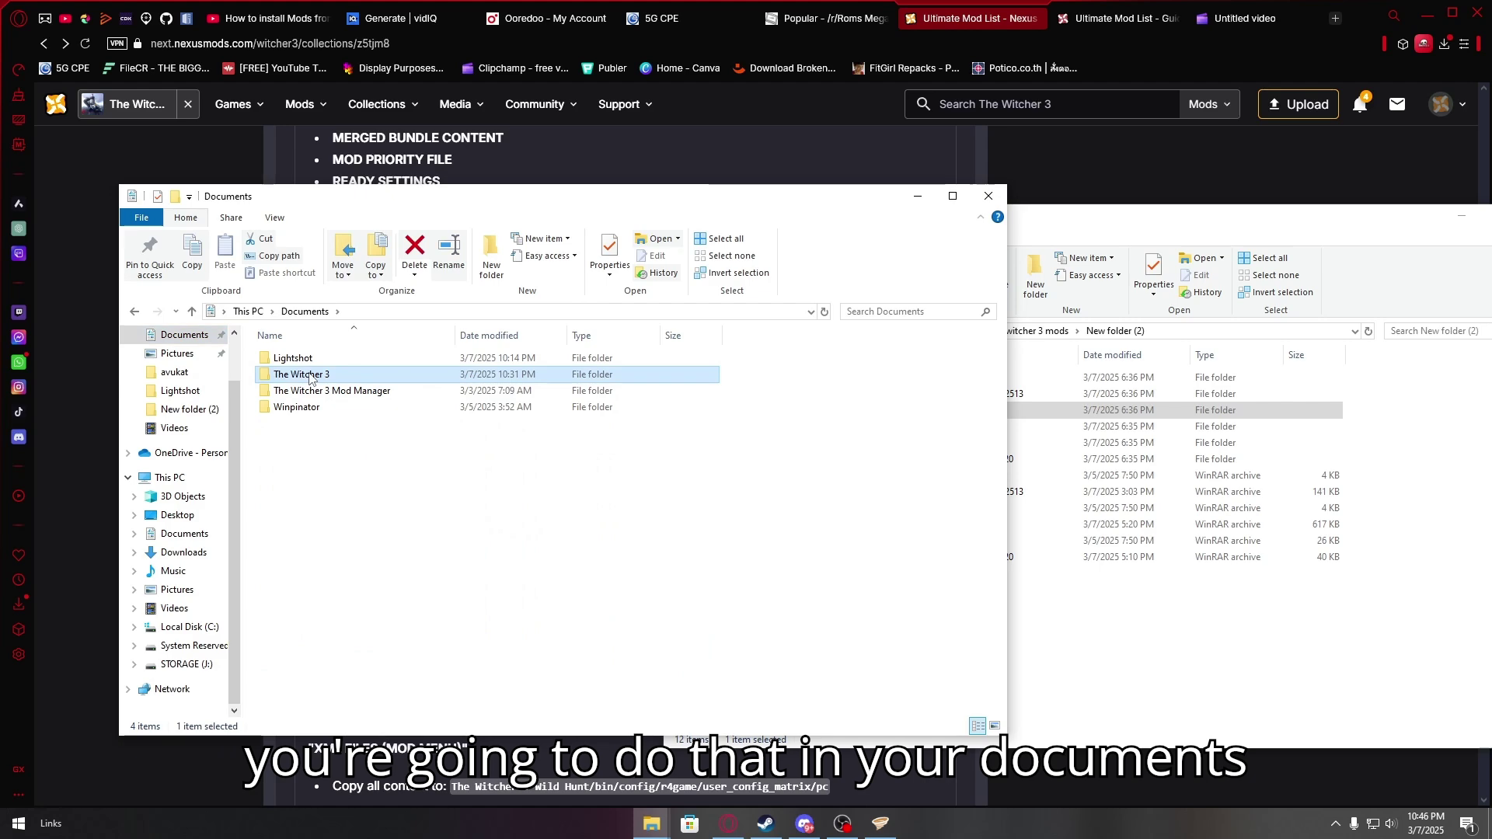
- Open the extracted MOD PRIORITY FILE folder and show mods.settings beside its destination, Documents\The Witcher 3
{"action": "left_click", "coordinate": [1024, 575]}
{"action": "double_click", "coordinate": [900, 410]}
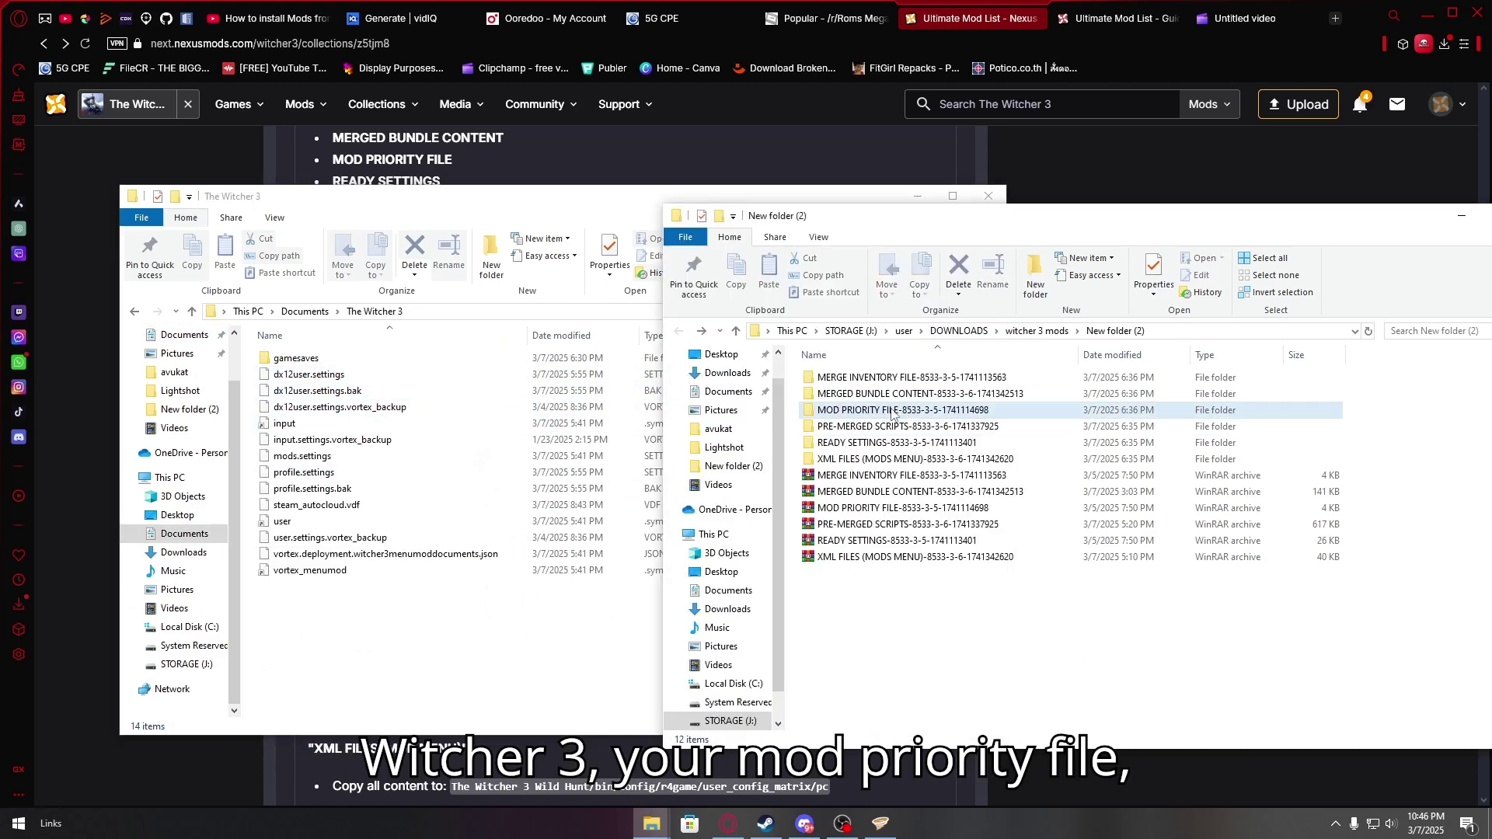
{"action": "left_click", "coordinate": [885, 378]}
{"action": "left_click", "coordinate": [877, 443]}
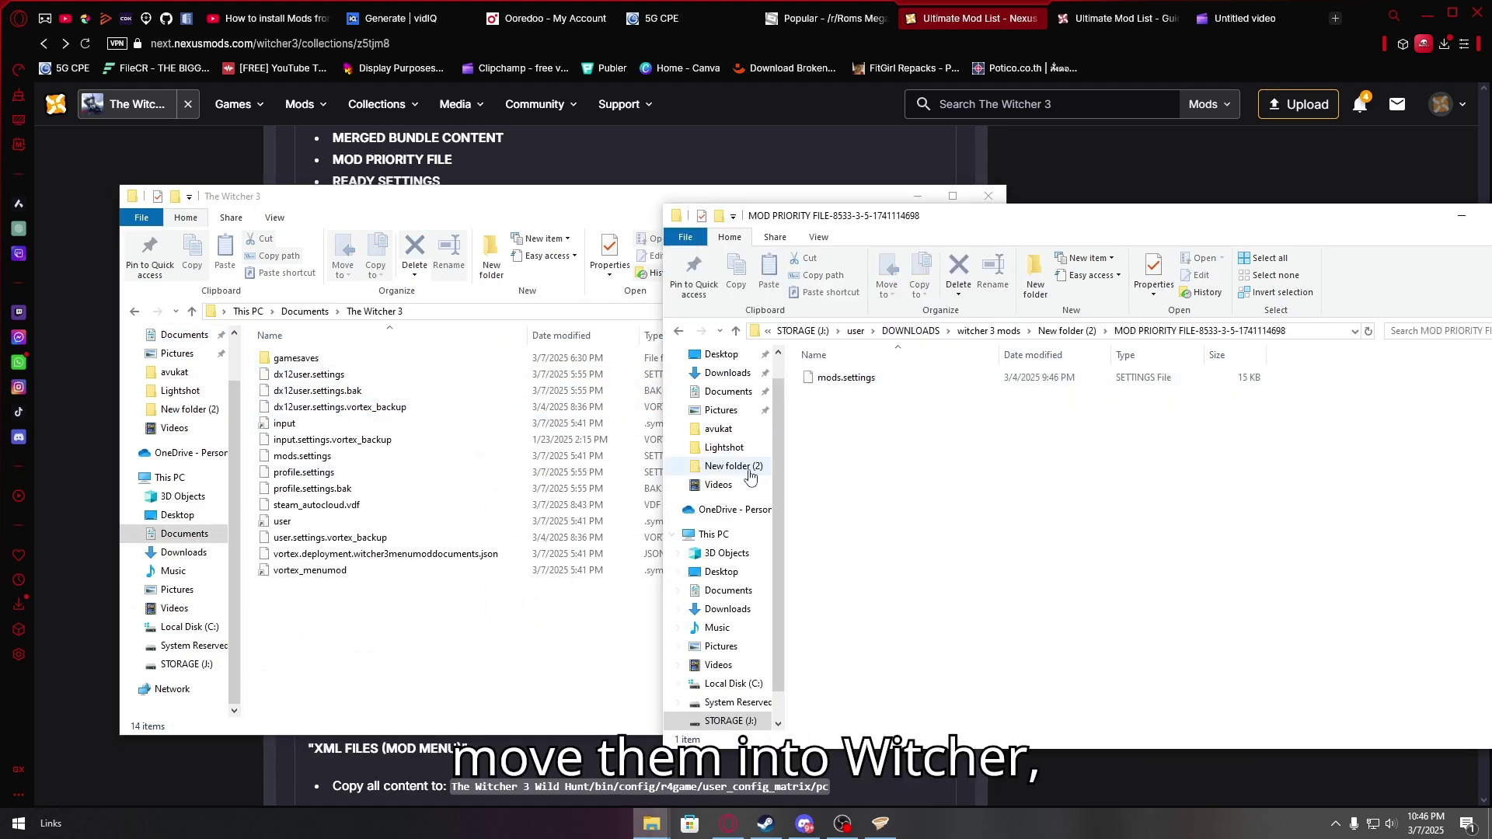
{"action": "left_click", "coordinate": [390, 644]}
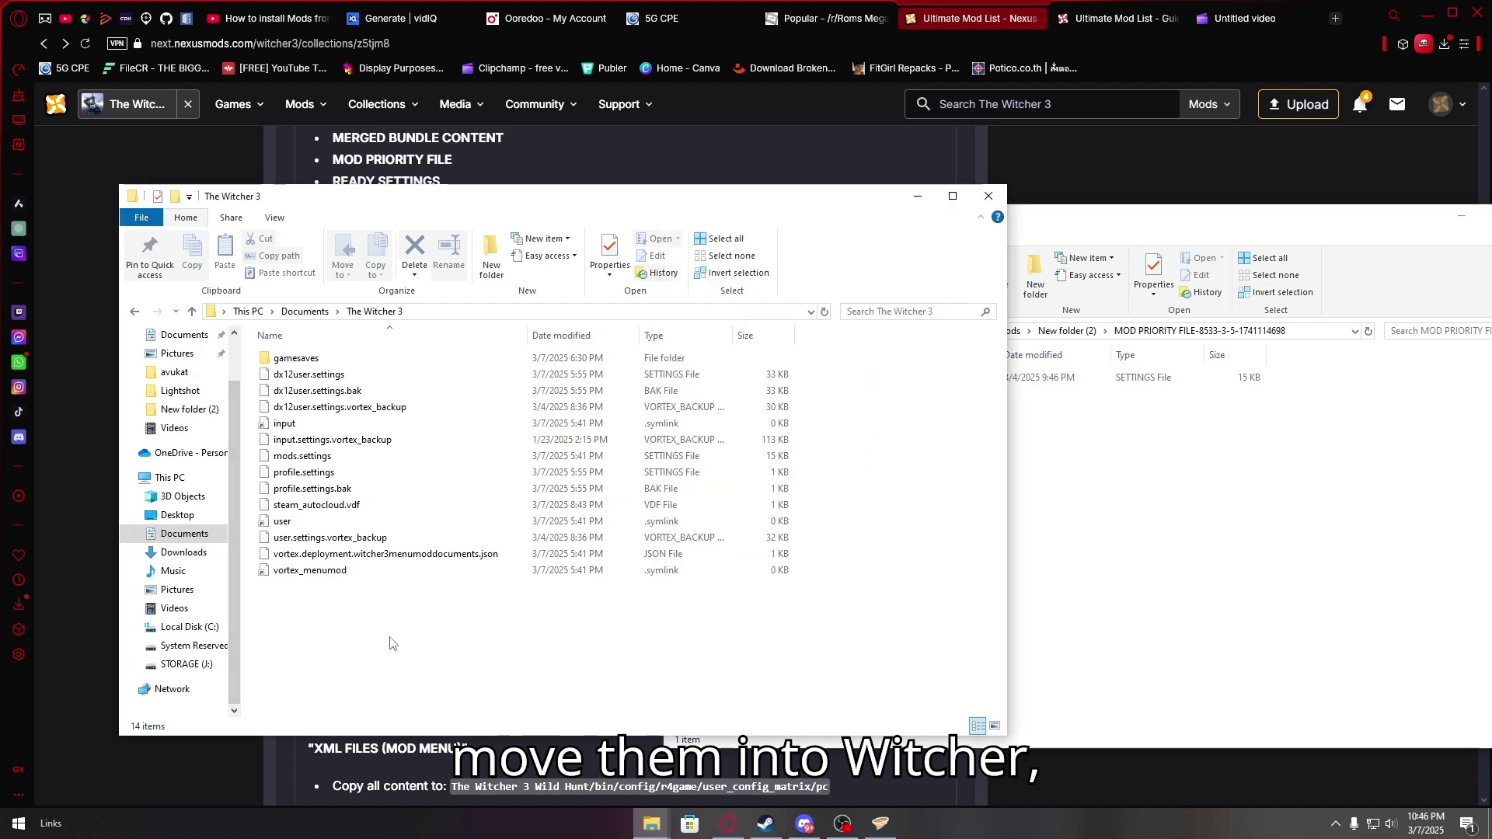
- Open the extracted READY SETTINGS folder and point out its settings files for Documents\The Witcher 3
{"action": "left_click", "coordinate": [1026, 575]}
{"action": "key", "text": "alt+Left"}
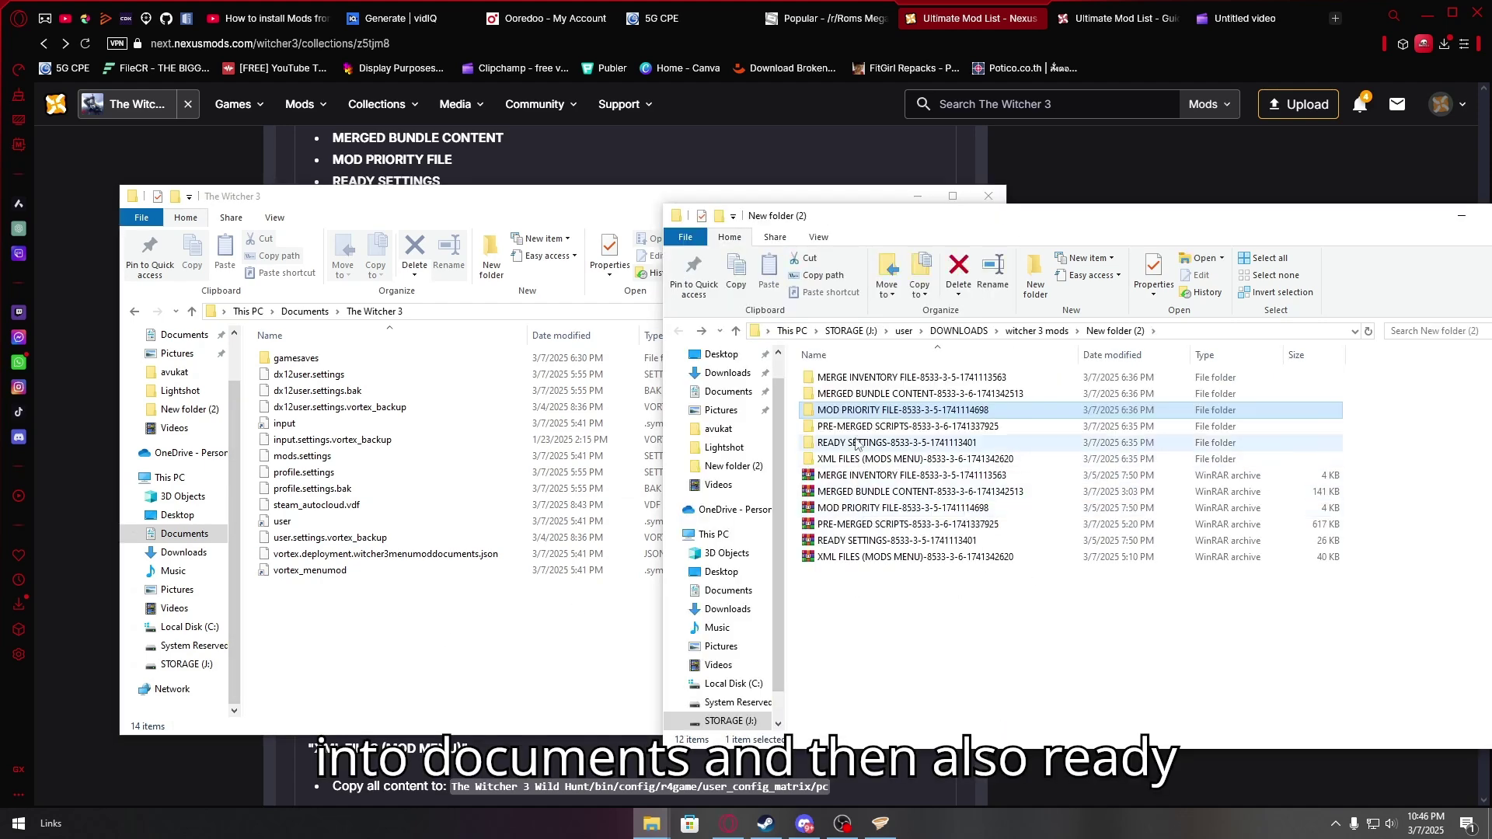
{"action": "double_click", "coordinate": [870, 443]}
{"action": "left_click_drag", "start_coordinate": [910, 505], "coordinate": [850, 369]}
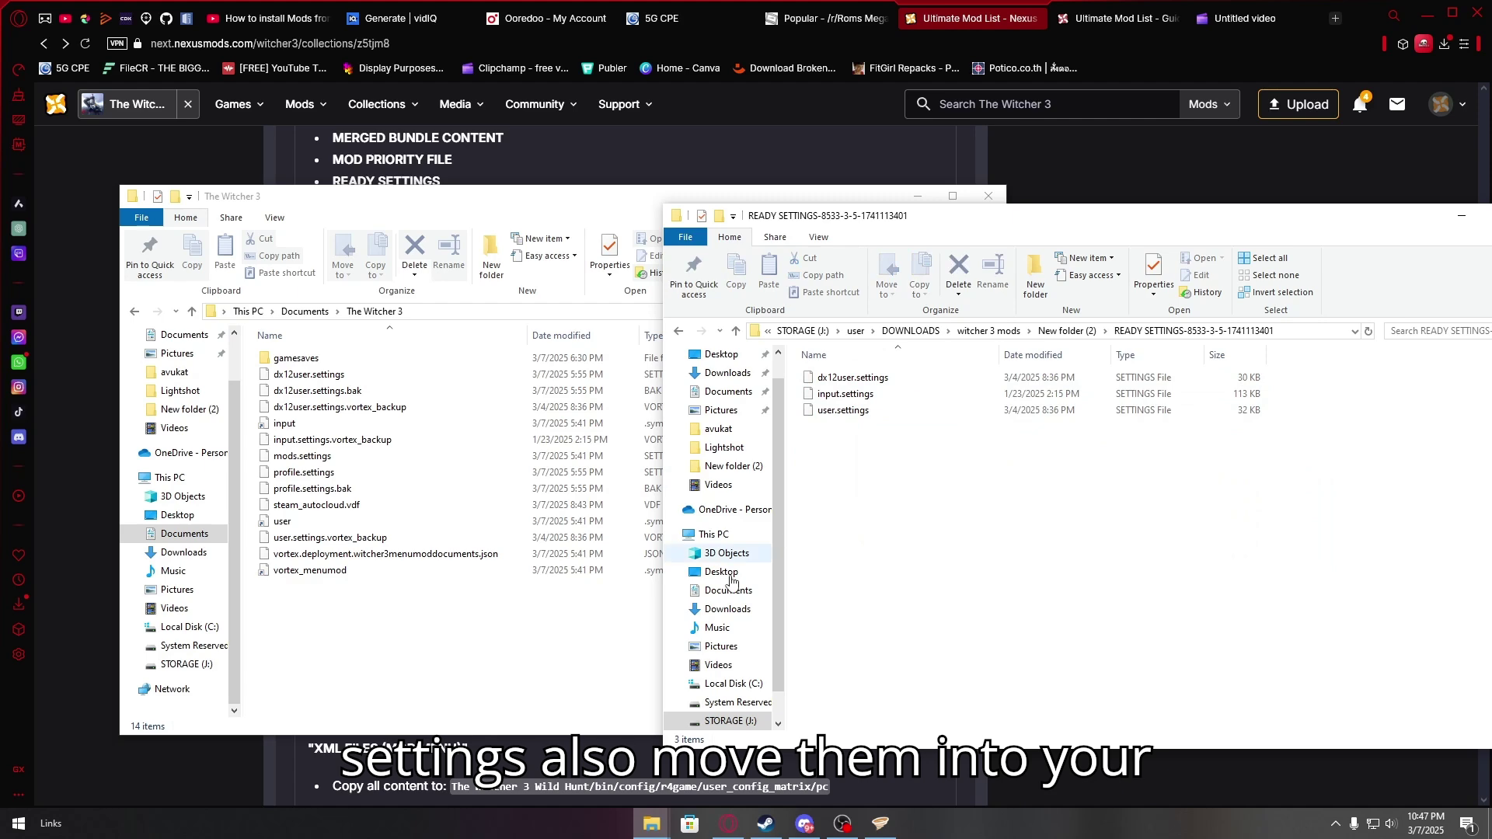
- Open the Mods folder inside the game's The Witcher 3 folder and return the downloads window to New folder (2)
{"action": "left_click", "coordinate": [621, 590]}
{"action": "key", "text": "alt+Left"}
{"action": "key", "text": "alt+Left"}
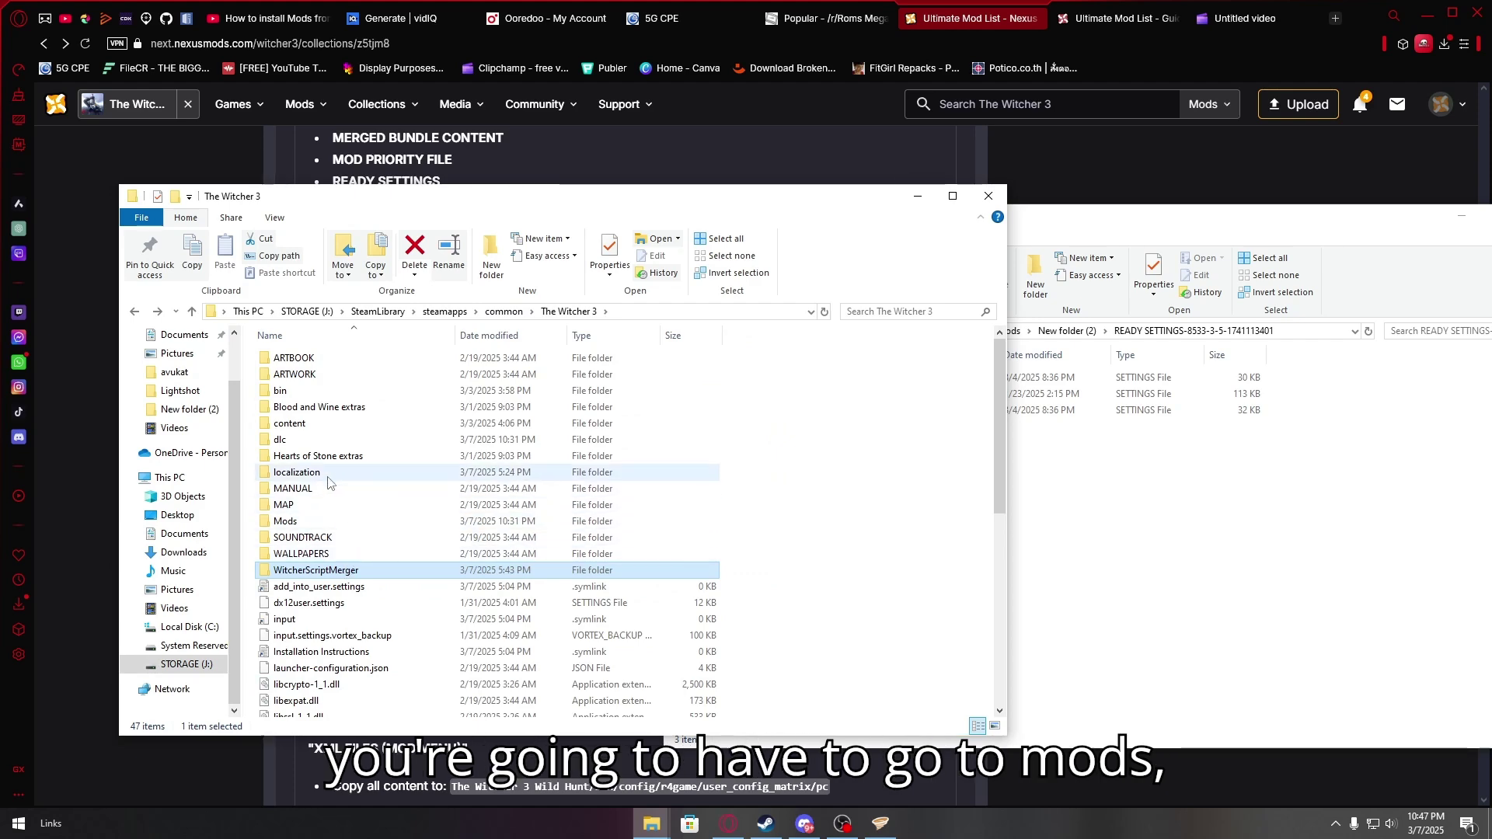
{"action": "double_click", "coordinate": [366, 521]}
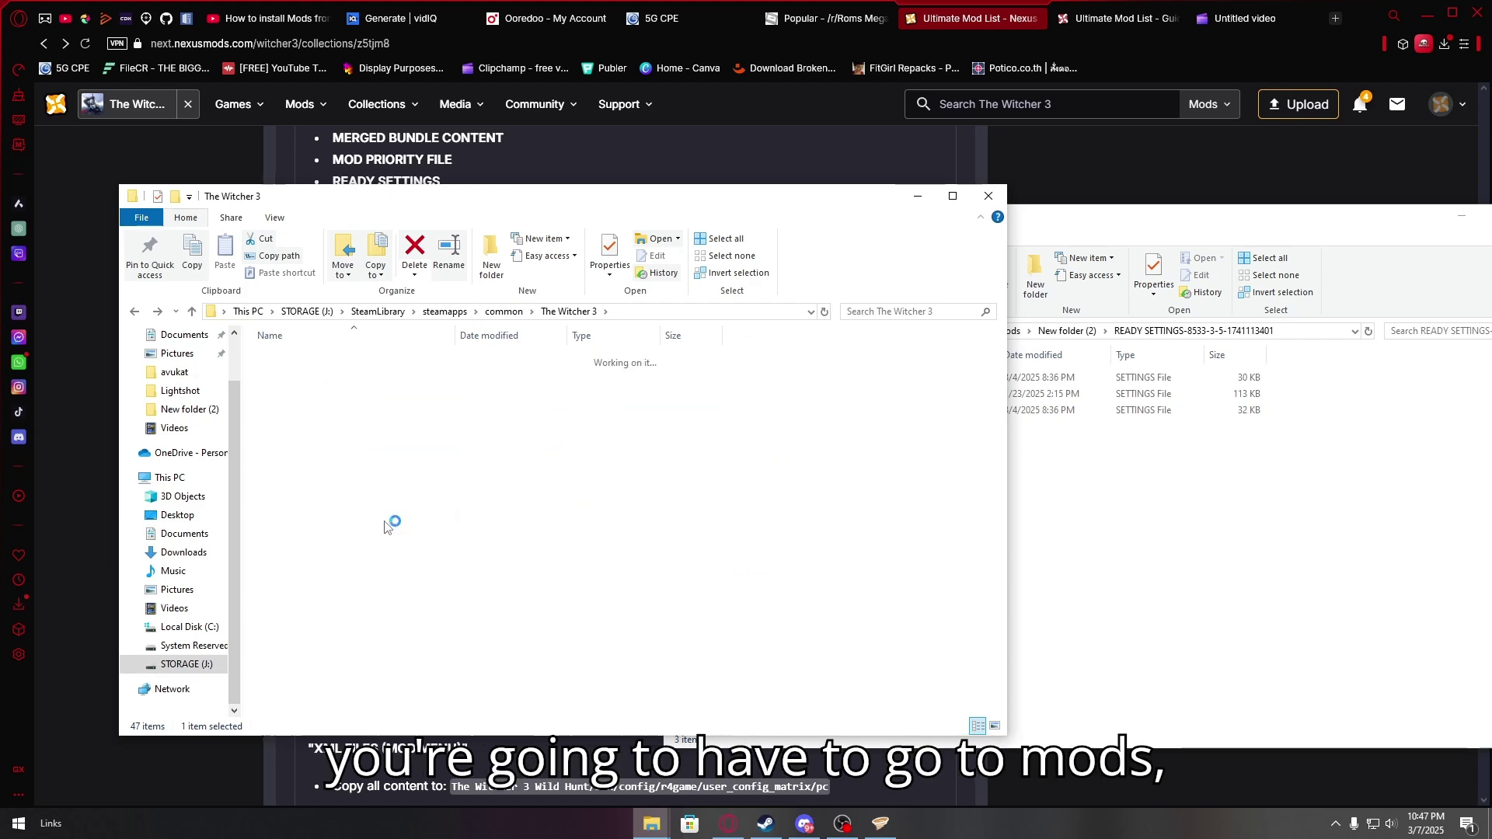
{"action": "left_click", "coordinate": [1026, 508]}
{"action": "key", "text": "alt+Left"}
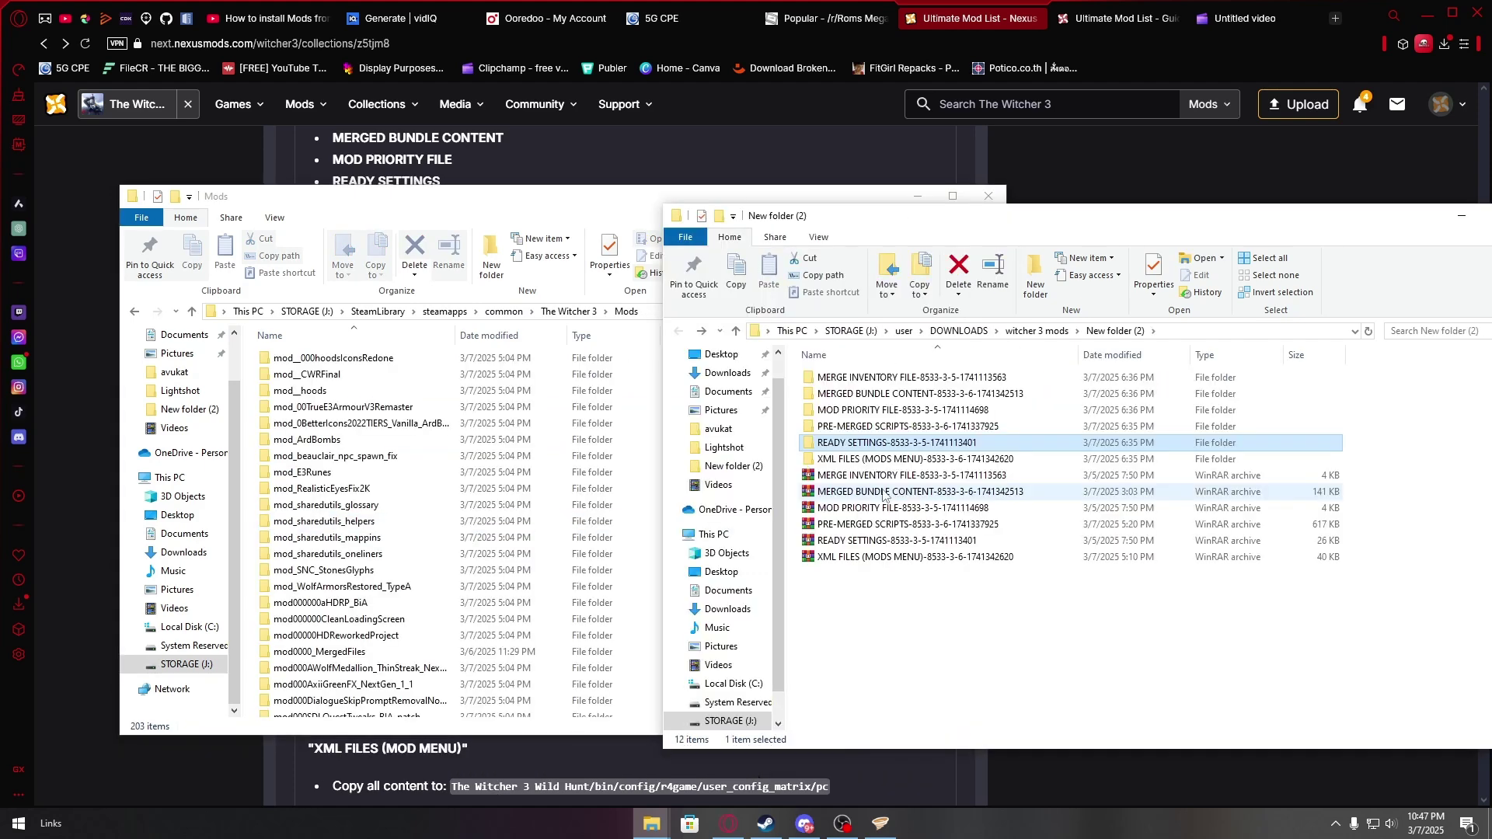
- Search the Mods folder for "pre" and for "merged" to find the merged files folder
{"action": "left_click", "coordinate": [629, 208]}
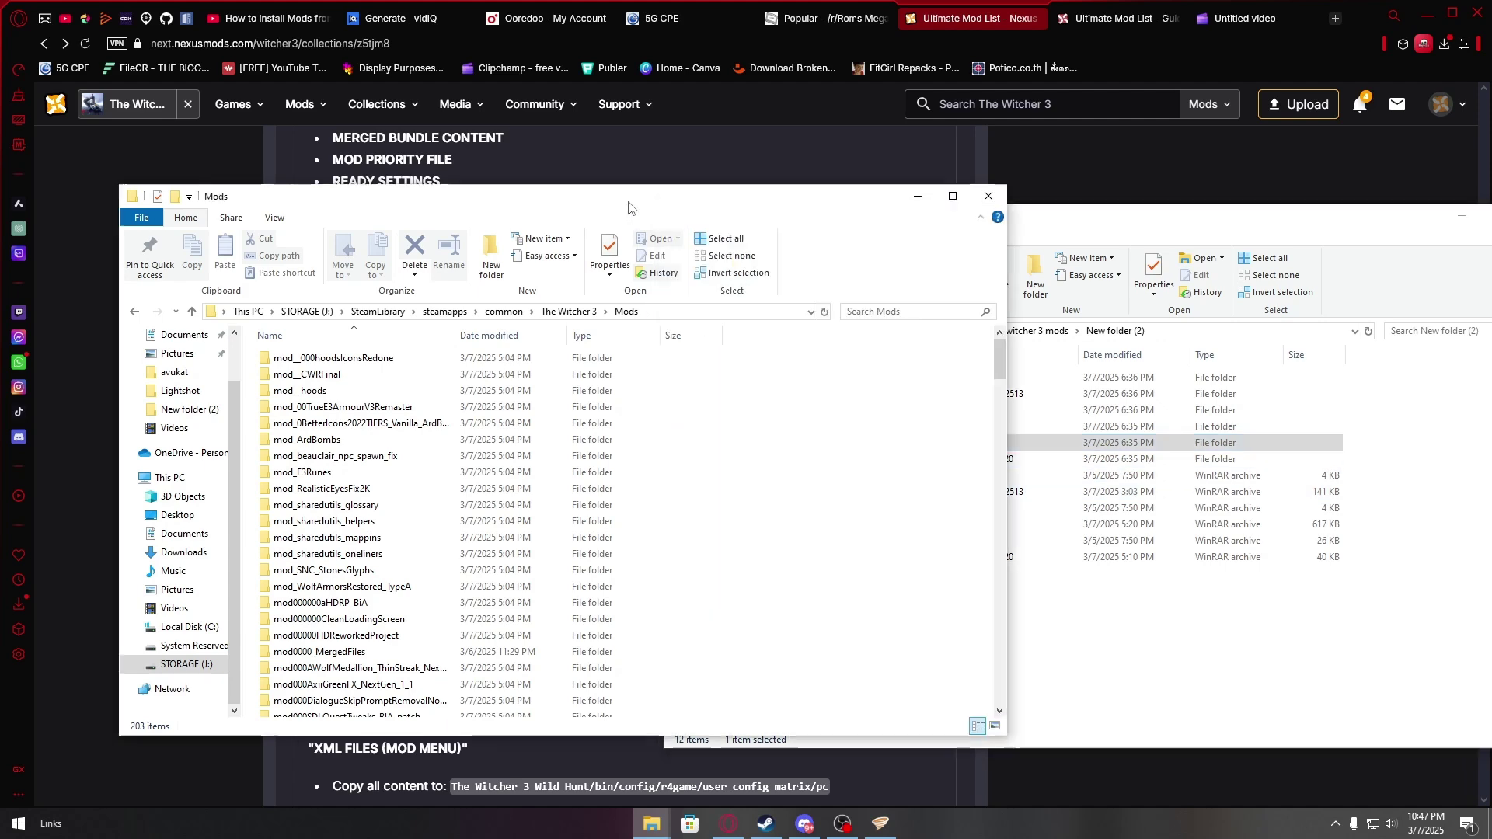
{"action": "left_click", "coordinate": [883, 313]}
{"action": "type", "text": "pre"}
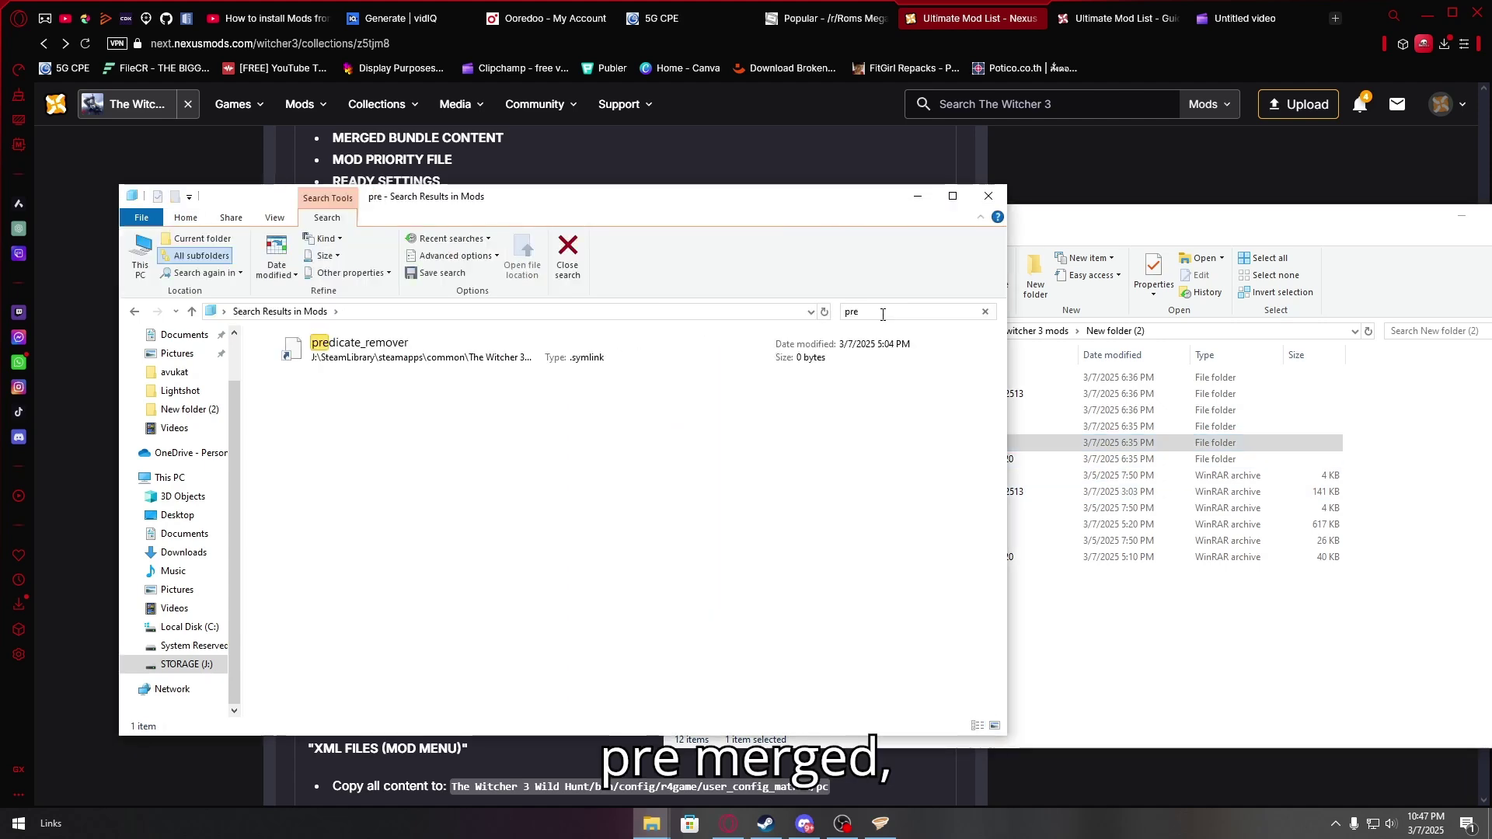
{"action": "type", "text": "merged"}
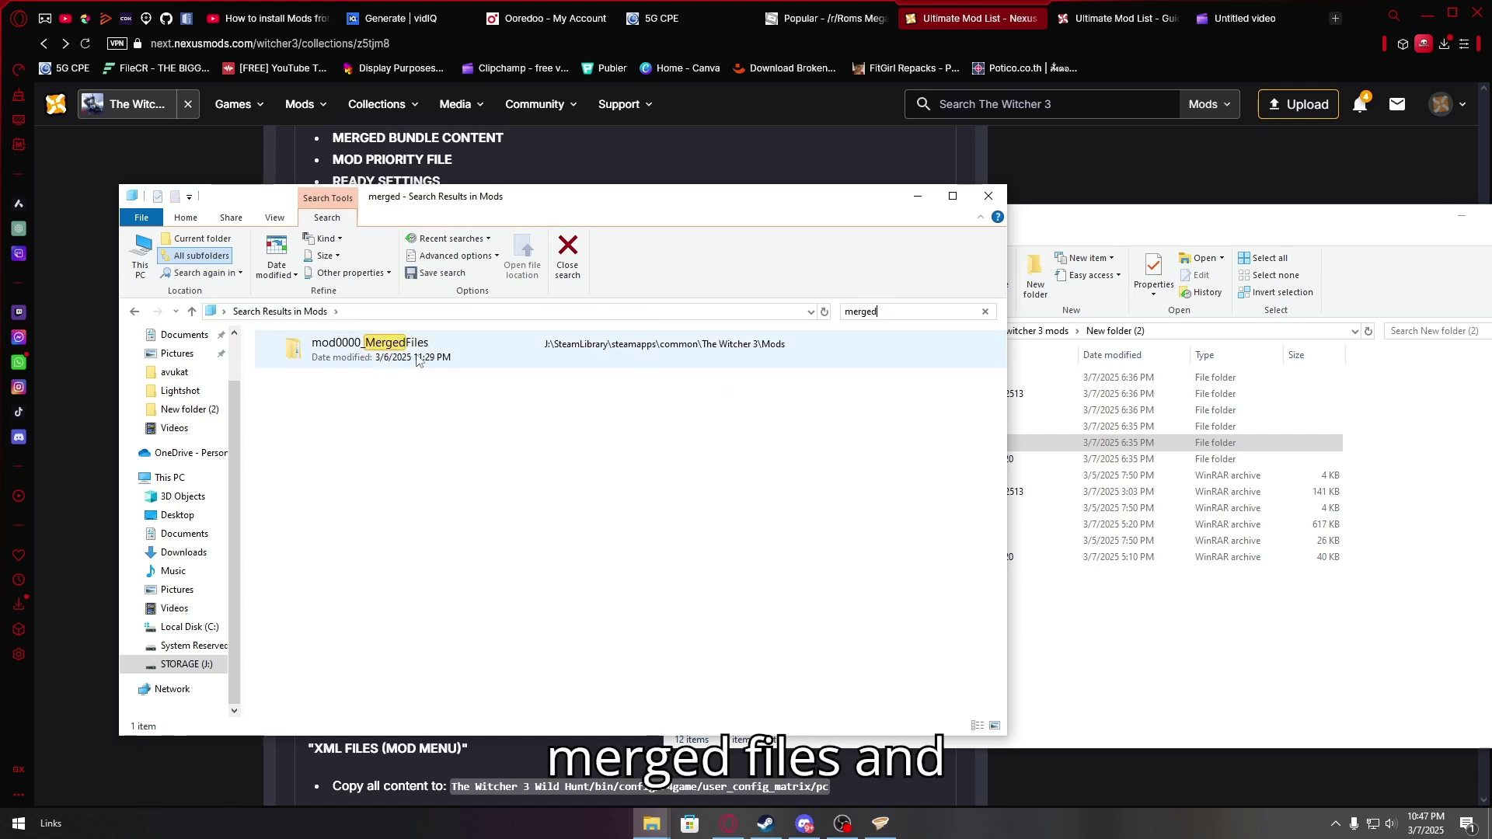
- Open the extracted PRE-MERGED SCRIPTS folder and point out the existing mod0000_MergedFiles folder in Mods as the one to delete
{"action": "left_click", "coordinate": [1111, 614]}
{"action": "left_click", "coordinate": [924, 427]}
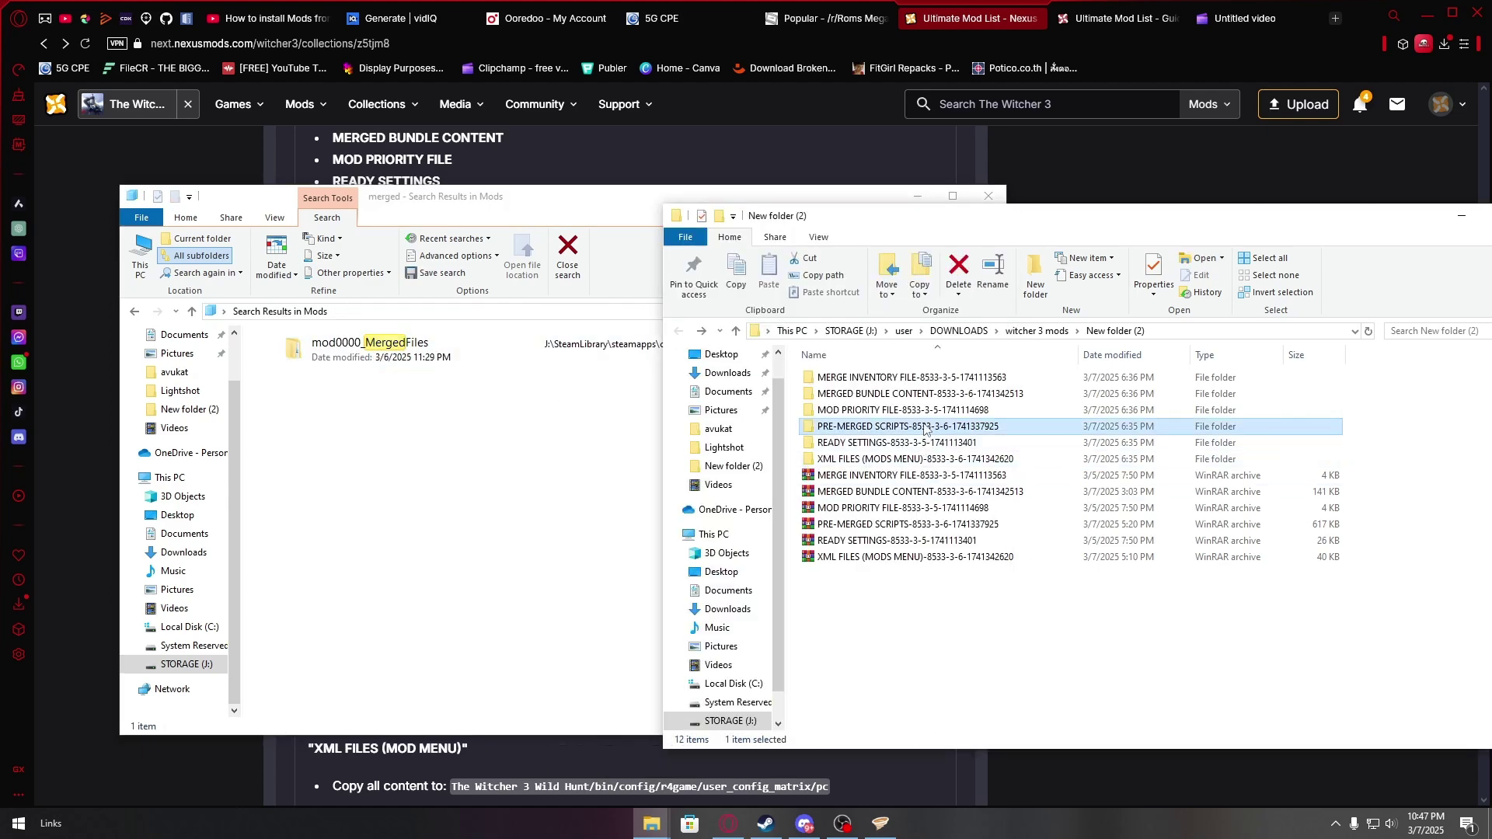
{"action": "double_click", "coordinate": [925, 427]}
{"action": "left_click", "coordinate": [486, 361]}
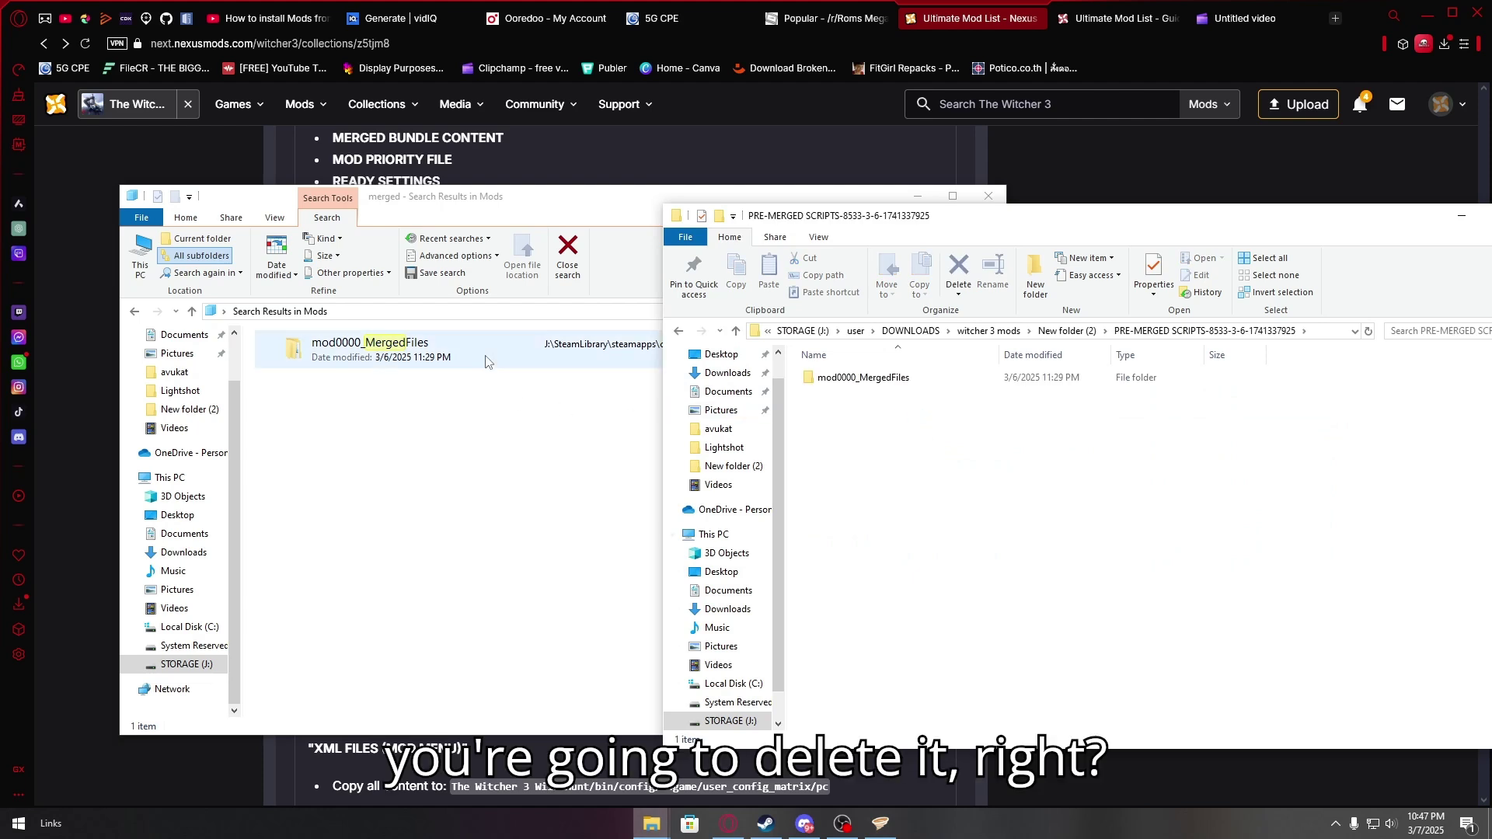
{"action": "right_click", "coordinate": [527, 360]}
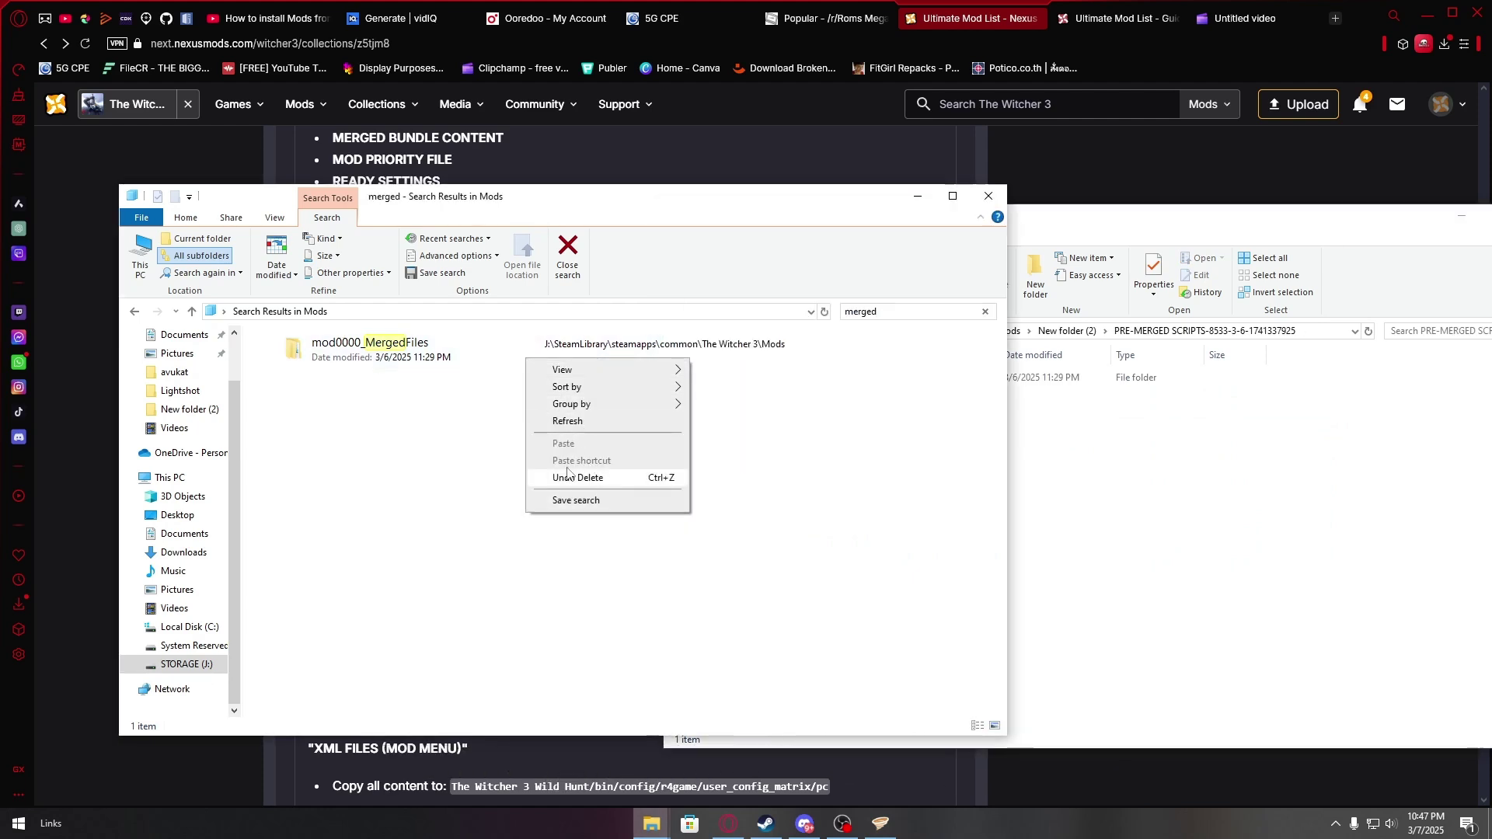
{"action": "left_click", "coordinate": [429, 347]}
{"action": "left_click", "coordinate": [428, 347]}
{"action": "right_click", "coordinate": [429, 347]}
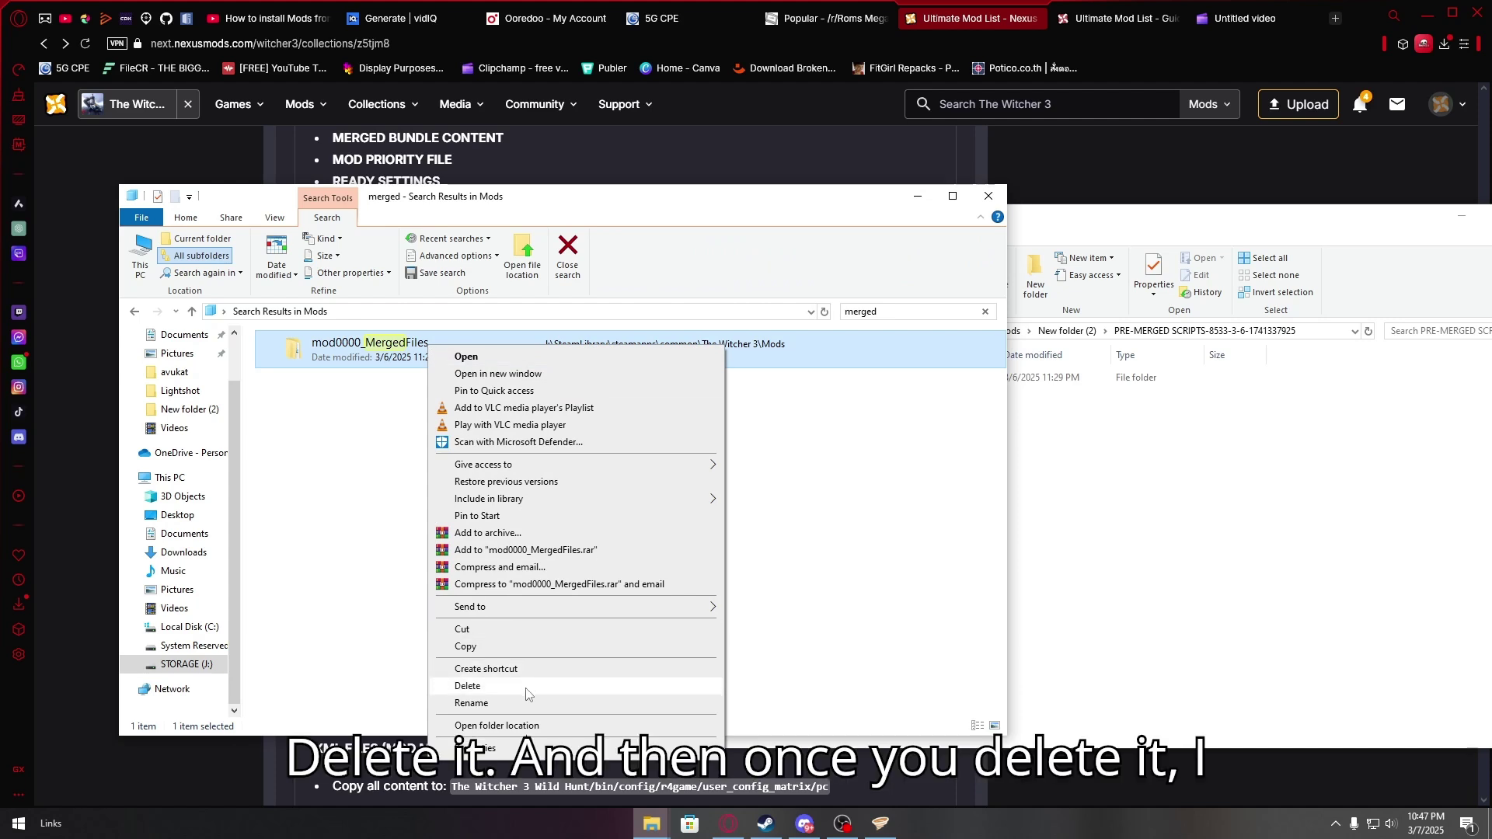
- Clear the Mods search, point out the pre-merged mod0000_MergedFiles folder that goes there, and return the downloads window to New folder (2)
{"action": "left_click", "coordinate": [1172, 603]}
{"action": "left_click_drag", "start_coordinate": [899, 428], "coordinate": [874, 381]}
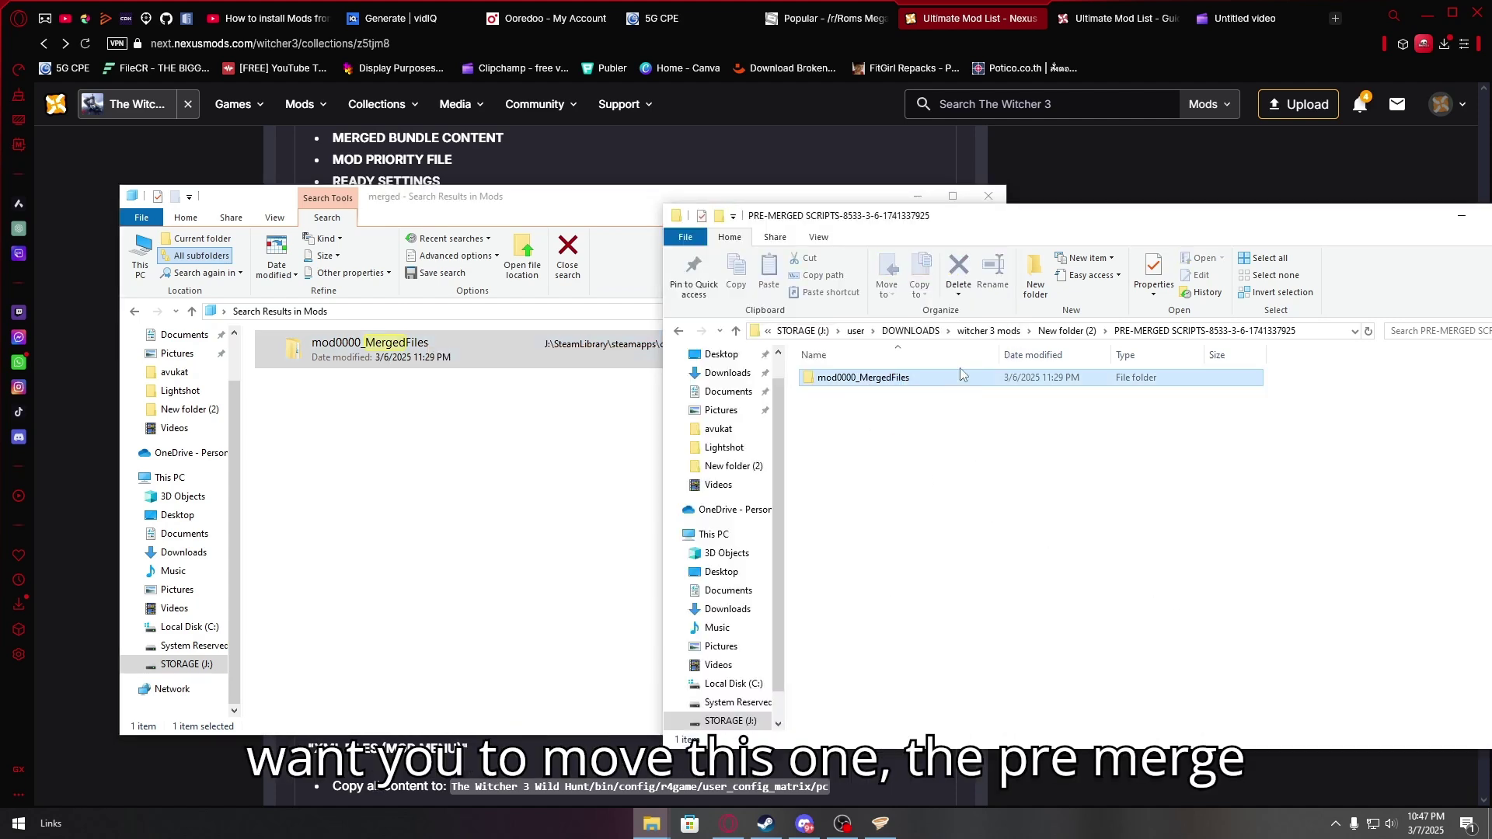
{"action": "left_click_drag", "start_coordinate": [1072, 412], "coordinate": [882, 435]}
{"action": "left_click", "coordinate": [565, 434]}
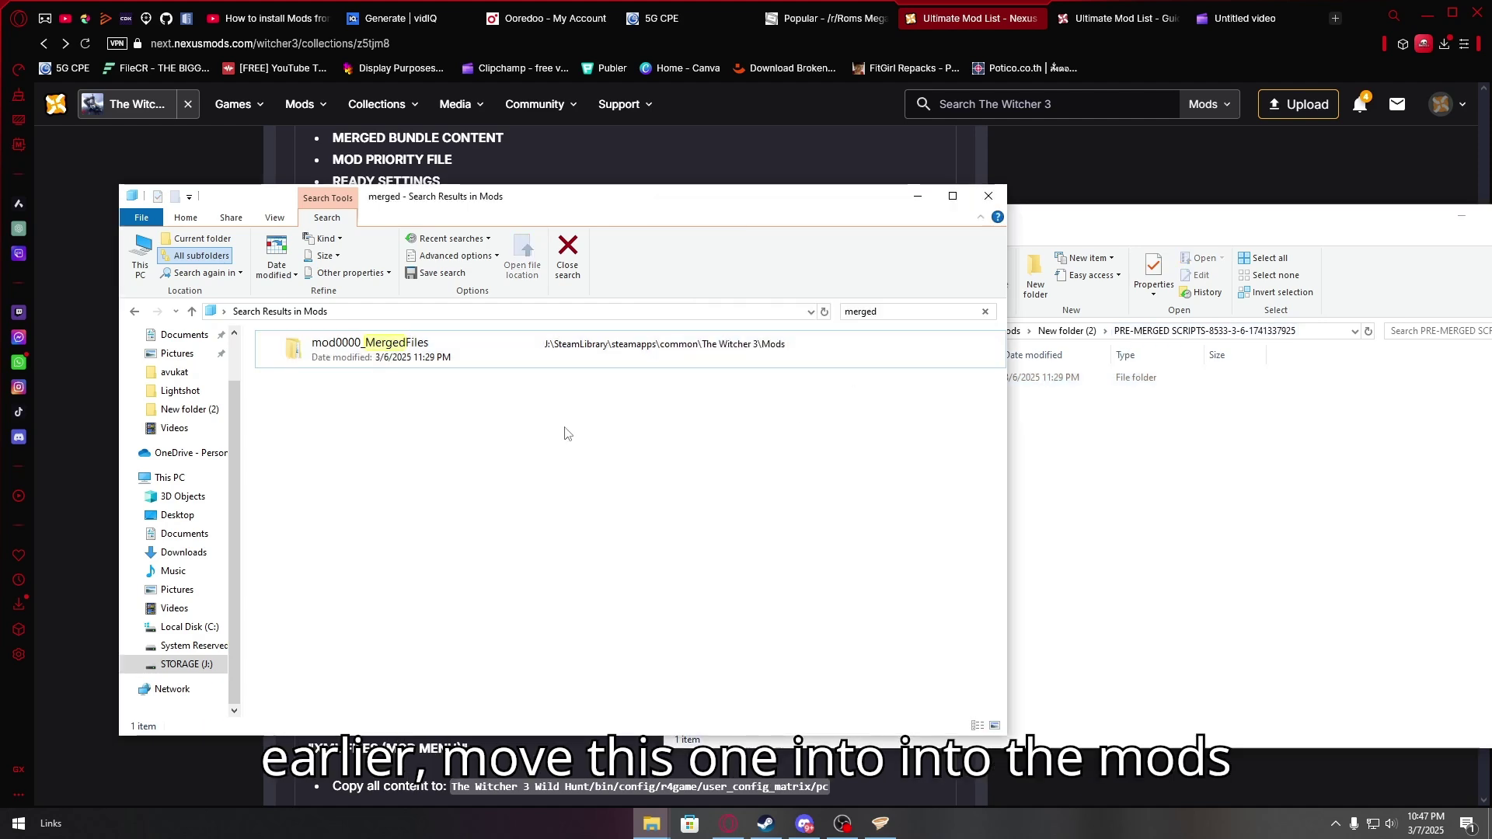
{"action": "left_click", "coordinate": [853, 448]}
{"action": "left_click", "coordinate": [624, 435]}
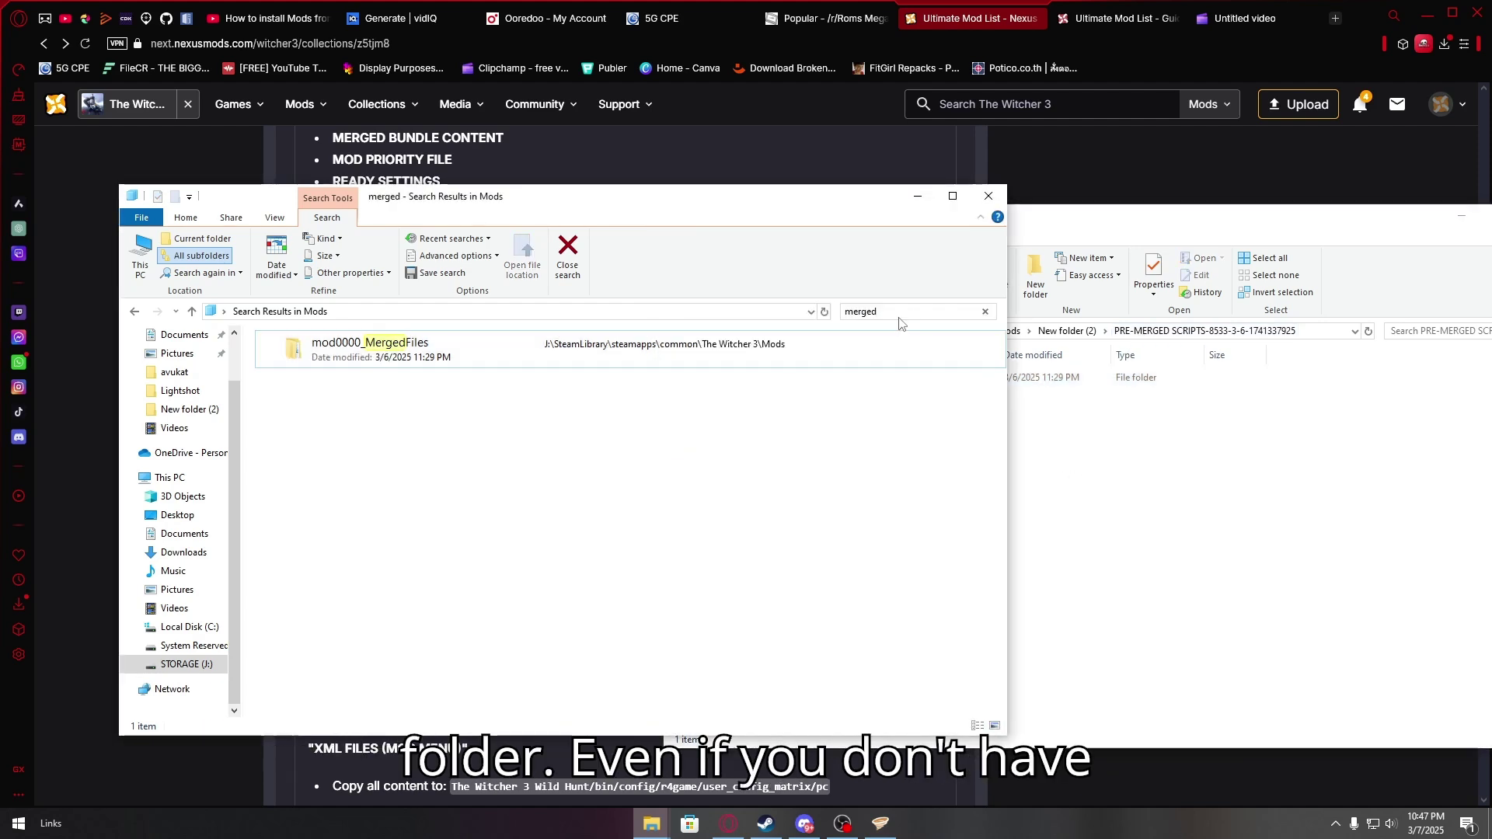
{"action": "left_click", "coordinate": [985, 310]}
{"action": "left_click", "coordinate": [1148, 479]}
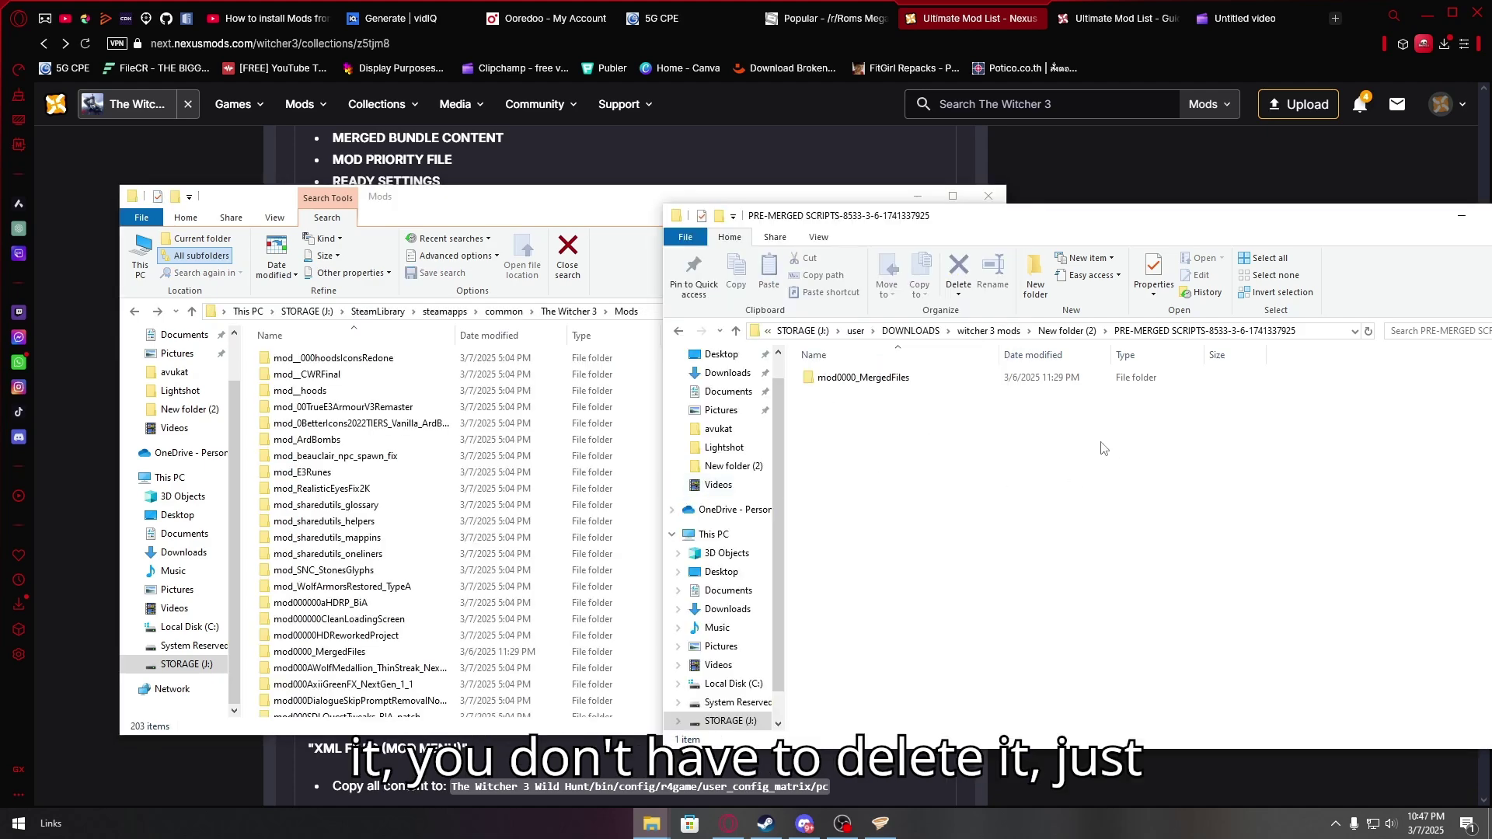
{"action": "left_click", "coordinate": [973, 379]}
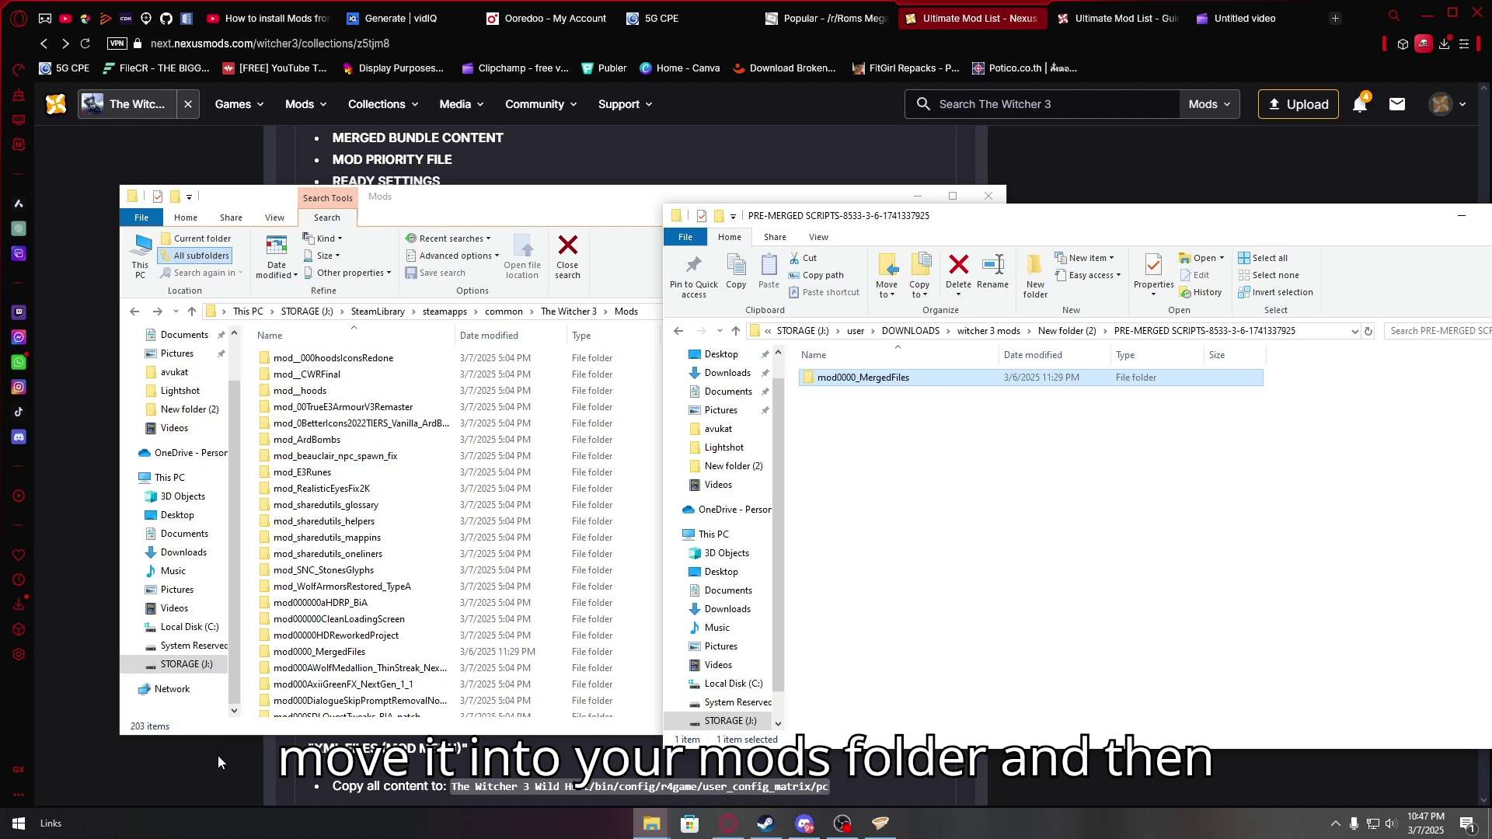
{"action": "key", "text": "alt+Left"}
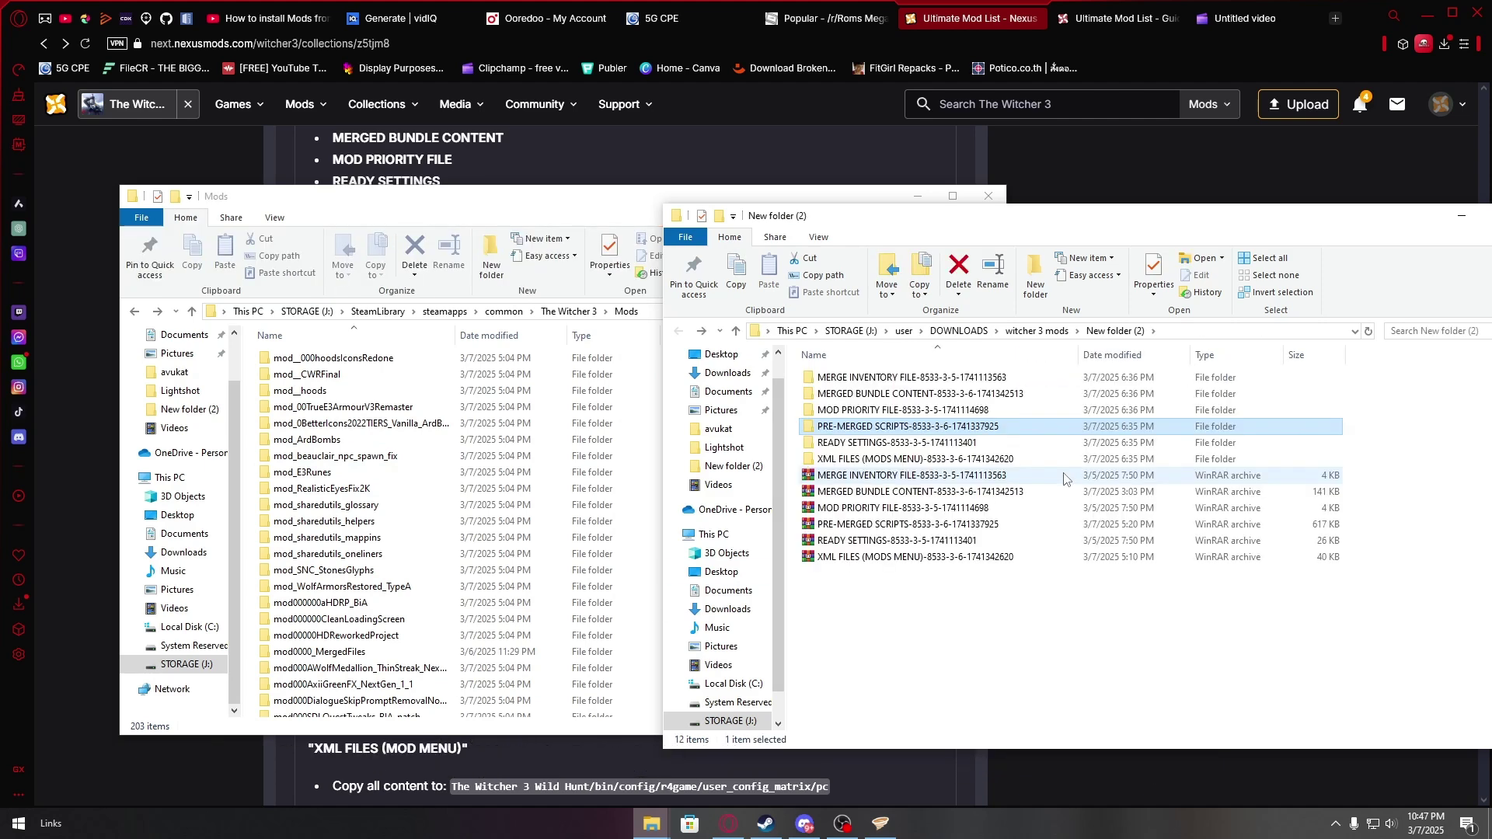
{"action": "right_click", "coordinate": [914, 460]}
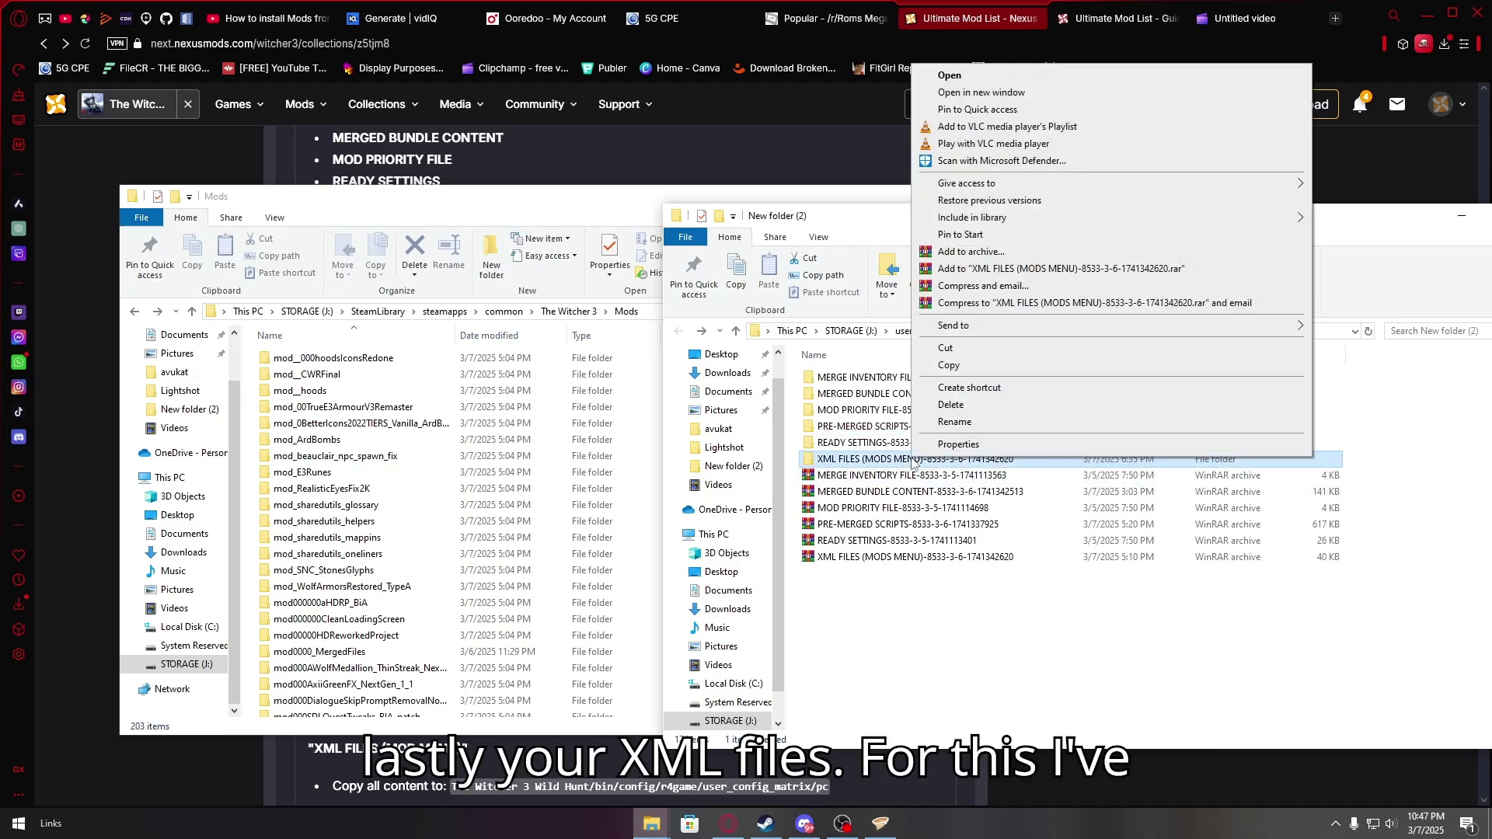
{"action": "left_click", "coordinate": [914, 463]}
{"action": "right_click", "coordinate": [872, 463]}
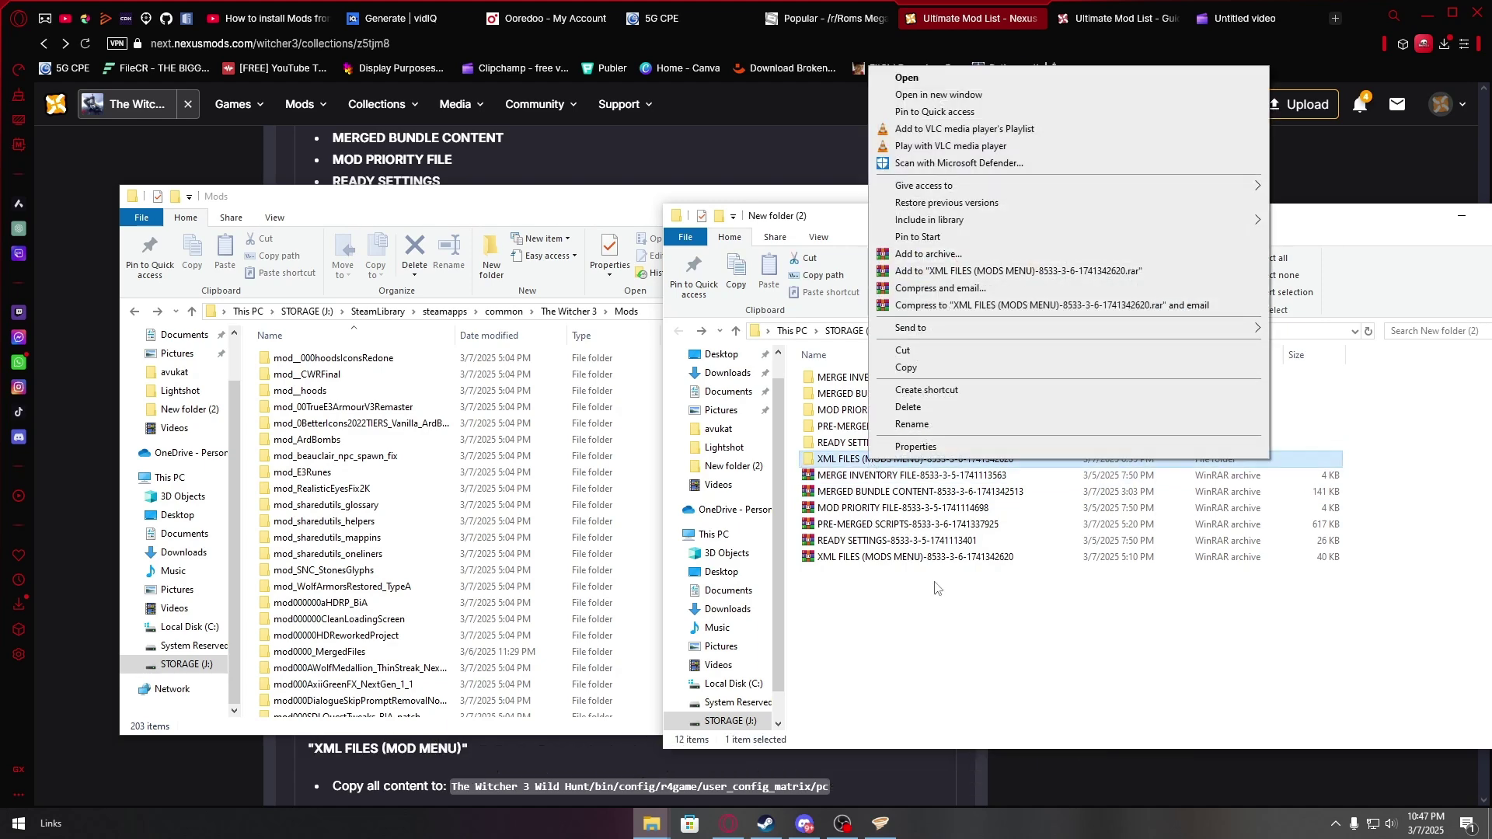
{"action": "left_click", "coordinate": [880, 475]}
{"action": "right_click", "coordinate": [870, 459]}
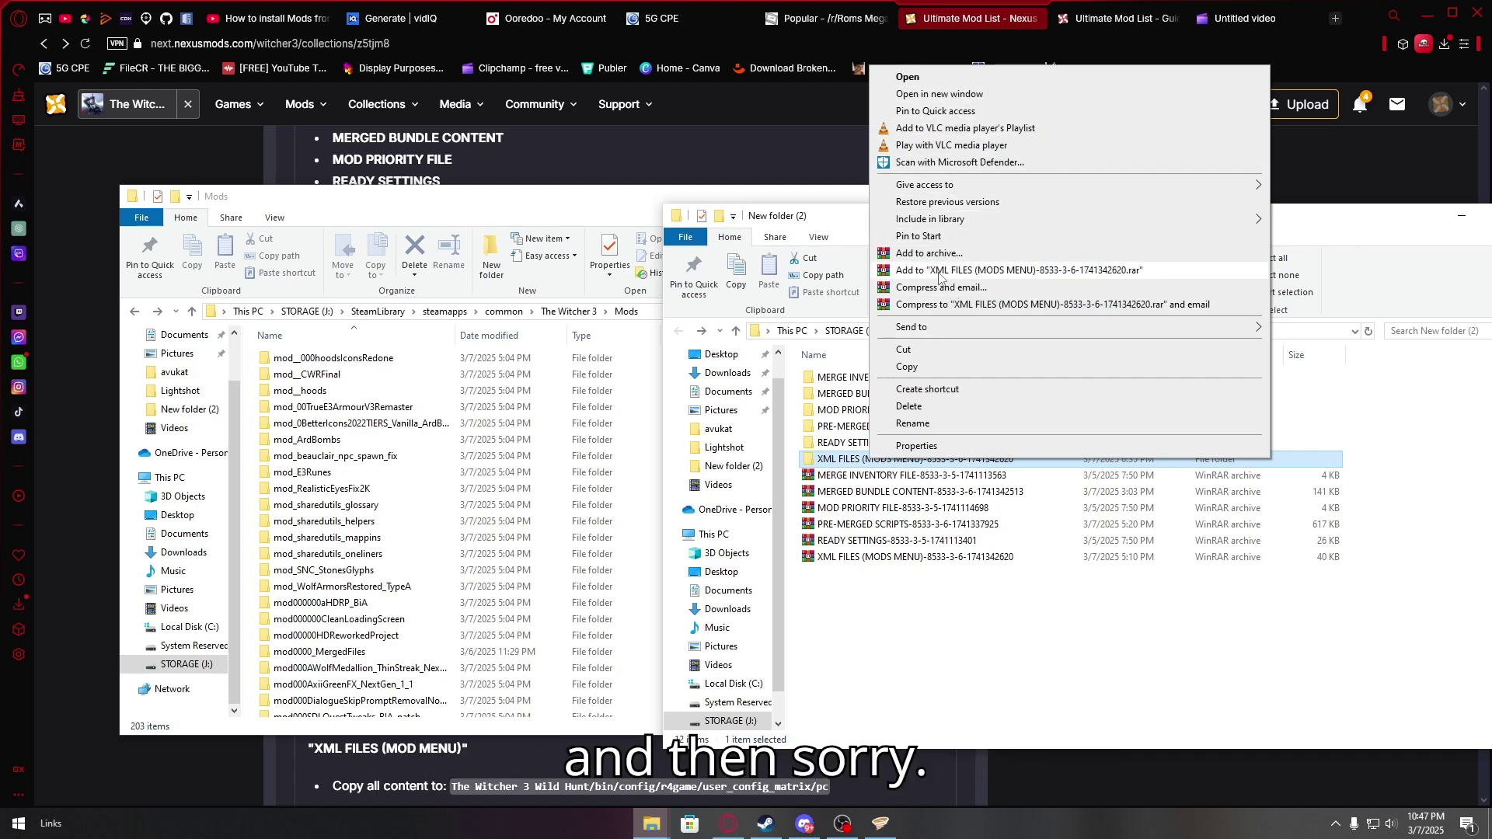
- Open the extraction options for the XML FILES (MODS MENU) archive and select the desktop's pc folder as destination
{"action": "left_click", "coordinate": [895, 557]}
{"action": "left_click", "coordinate": [896, 558]}
{"action": "right_click", "coordinate": [896, 558]}
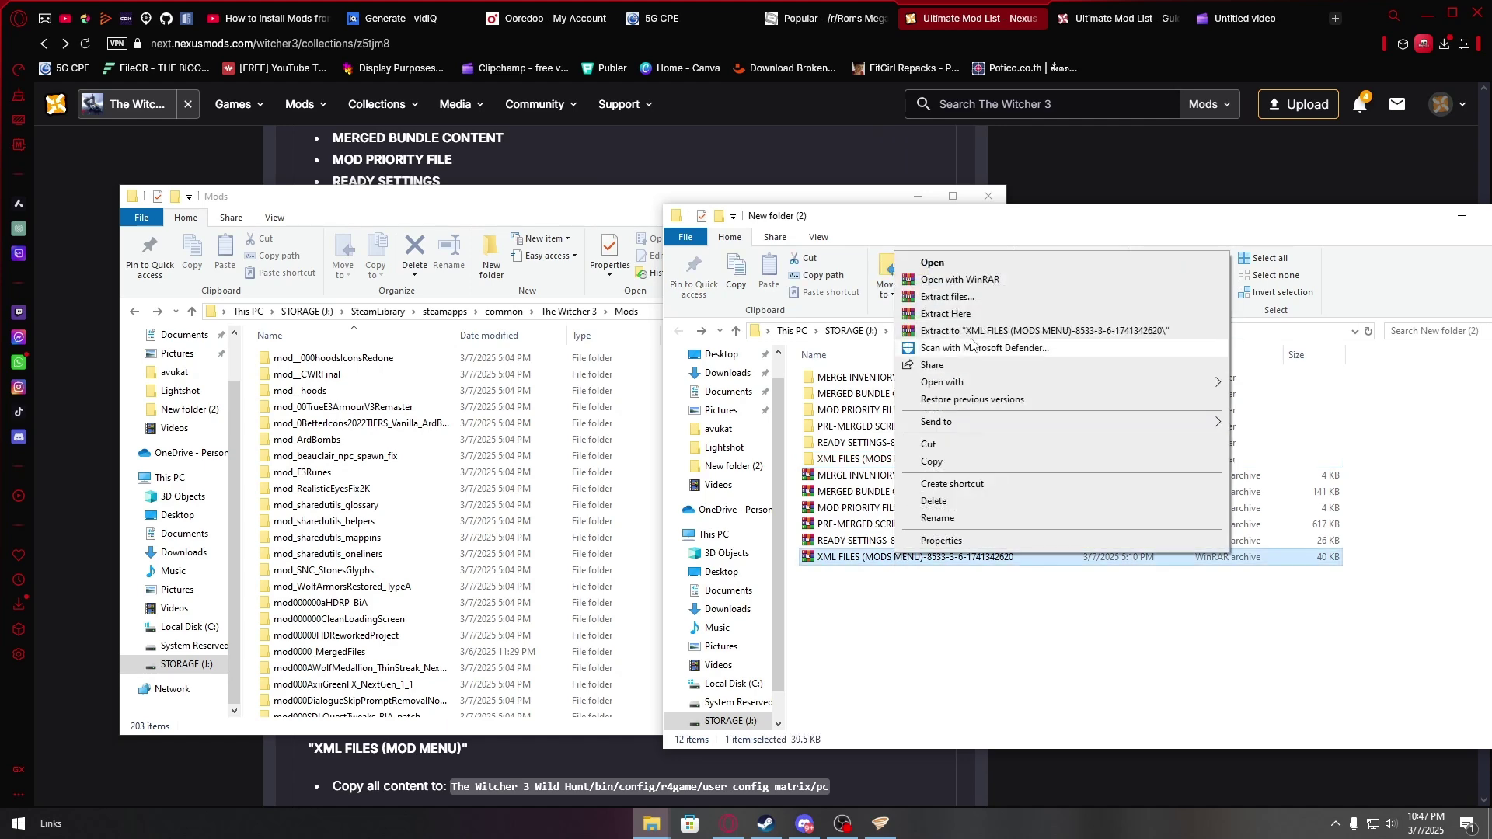
{"action": "left_click", "coordinate": [975, 302]}
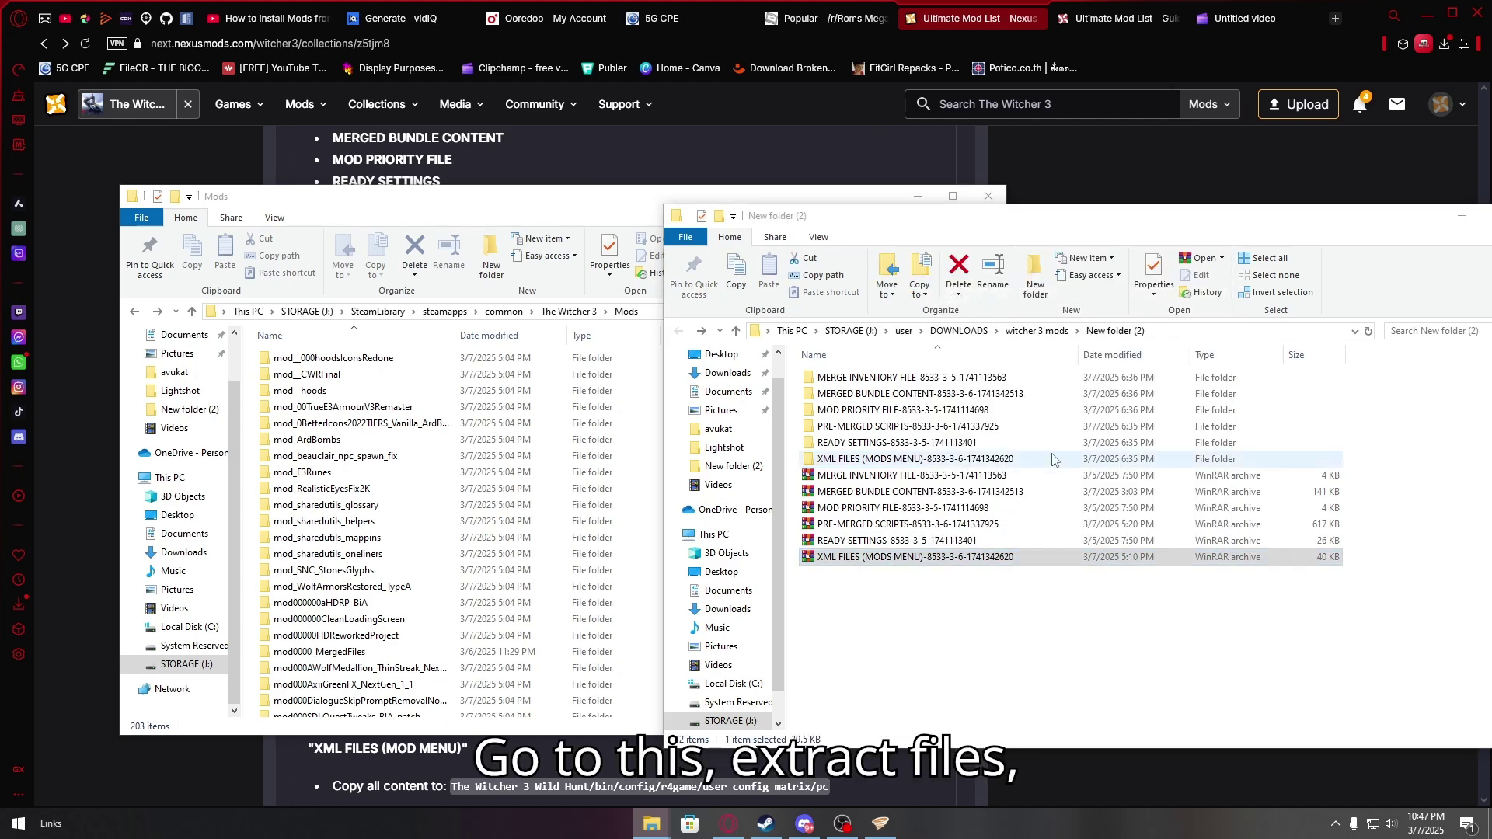
{"action": "scroll", "coordinate": [824, 508], "scroll_direction": "down", "scroll_amount": 2}
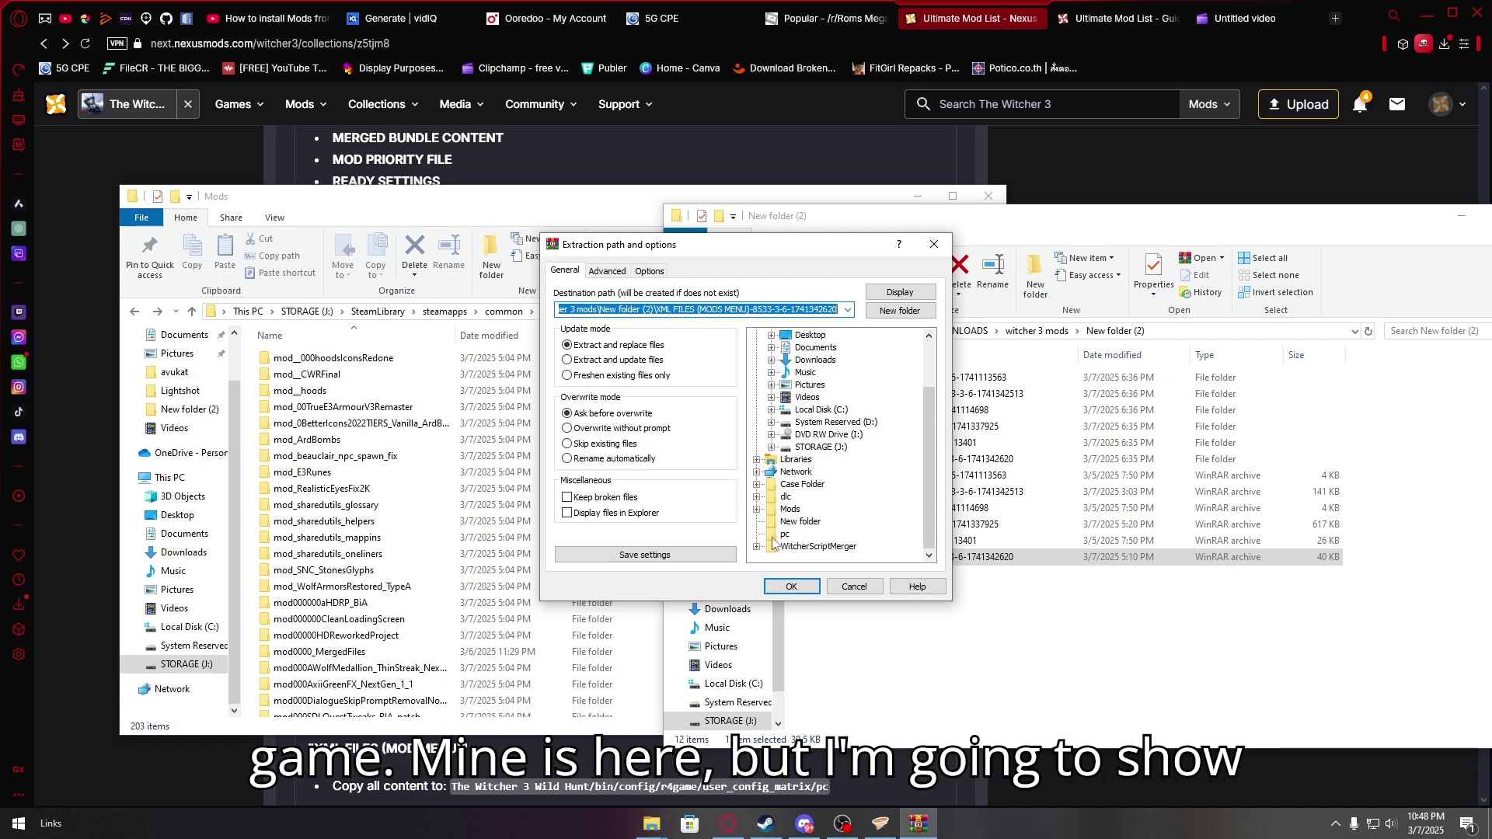
{"action": "left_click", "coordinate": [774, 538]}
{"action": "scroll", "coordinate": [780, 499], "scroll_direction": "up", "scroll_amount": 2}
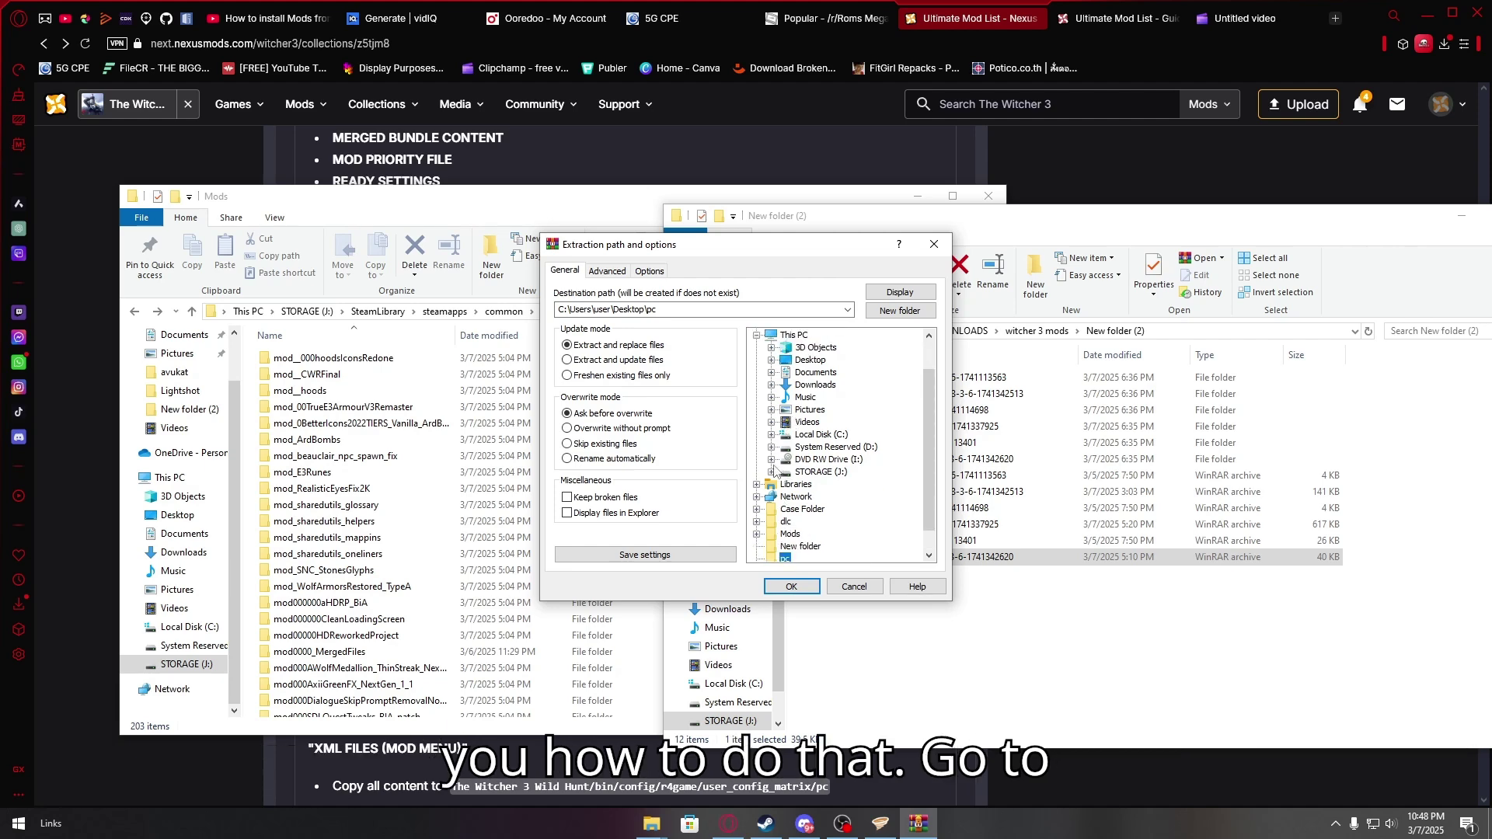
- Set the extraction destination to The Witcher 3\bin\config\r4game\user_config_matrix\pc on STORAGE (J:), and close the options without extracting
{"action": "left_click", "coordinate": [771, 472]}
{"action": "left_click", "coordinate": [786, 472]}
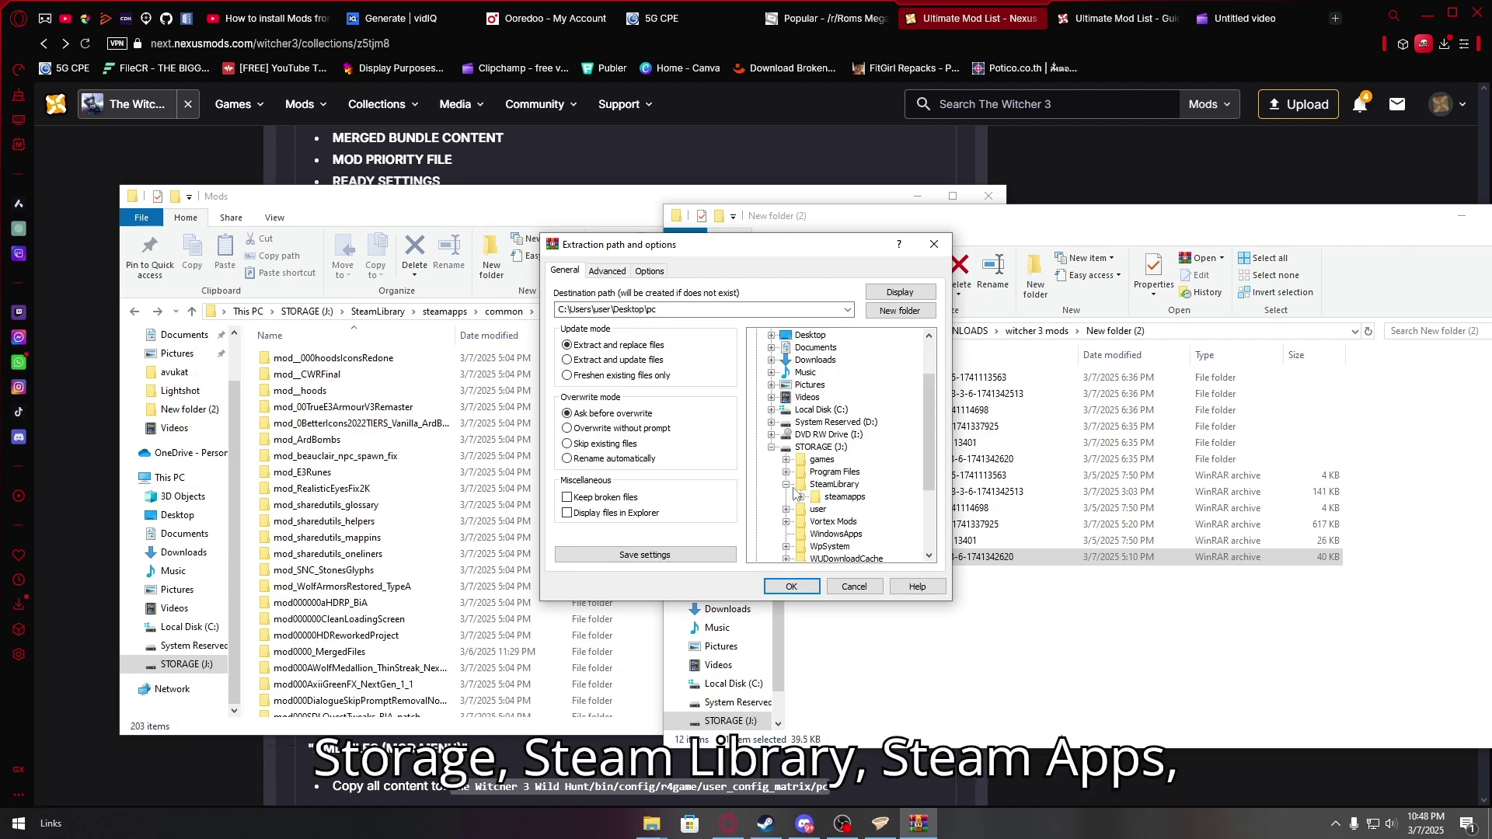
{"action": "left_click", "coordinate": [800, 484]}
{"action": "left_click", "coordinate": [816, 498]}
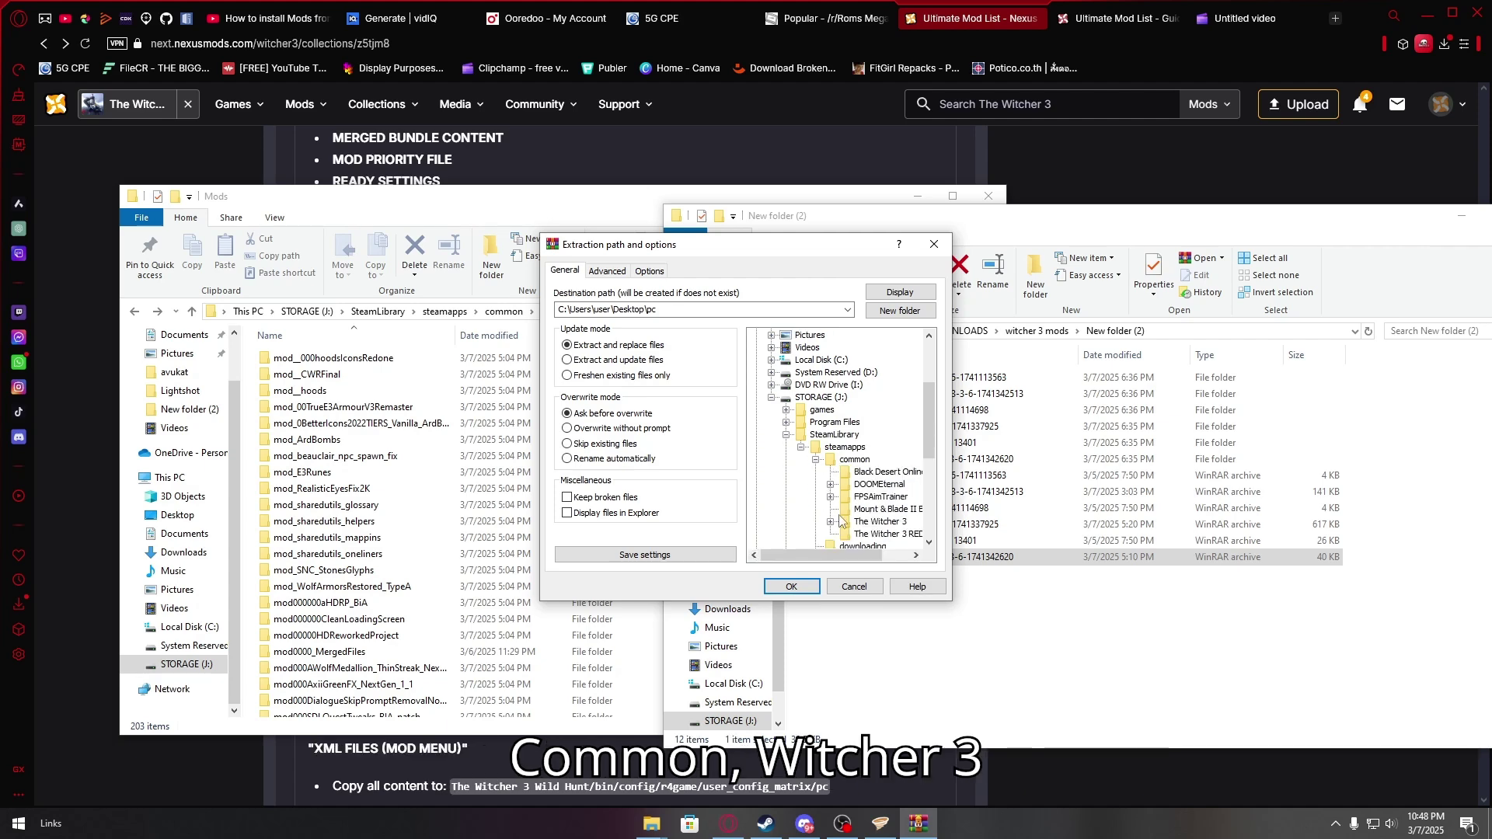
{"action": "left_click", "coordinate": [830, 522]}
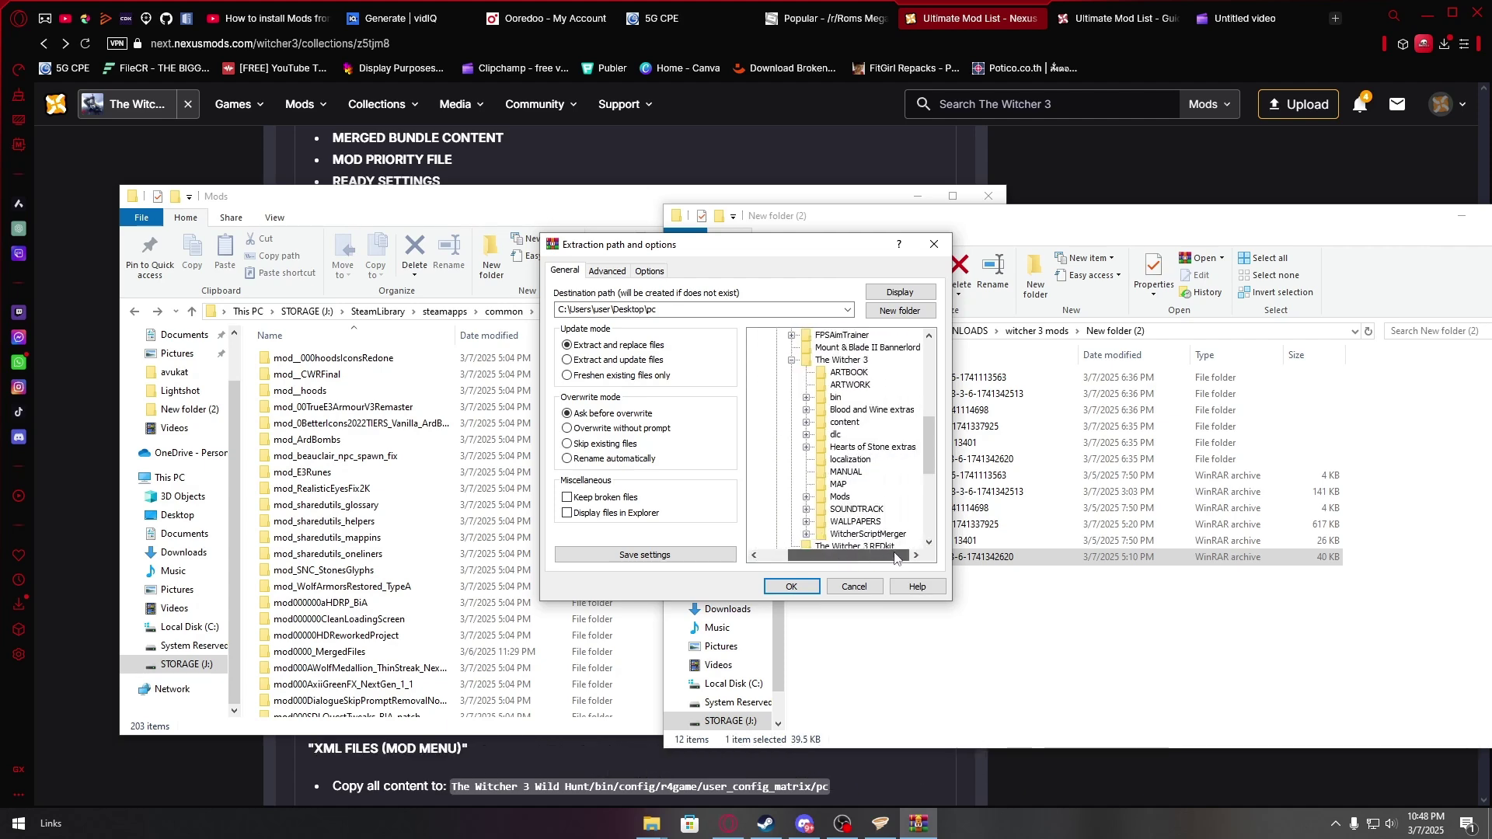
{"action": "left_click", "coordinate": [806, 397]}
{"action": "left_click", "coordinate": [820, 409]}
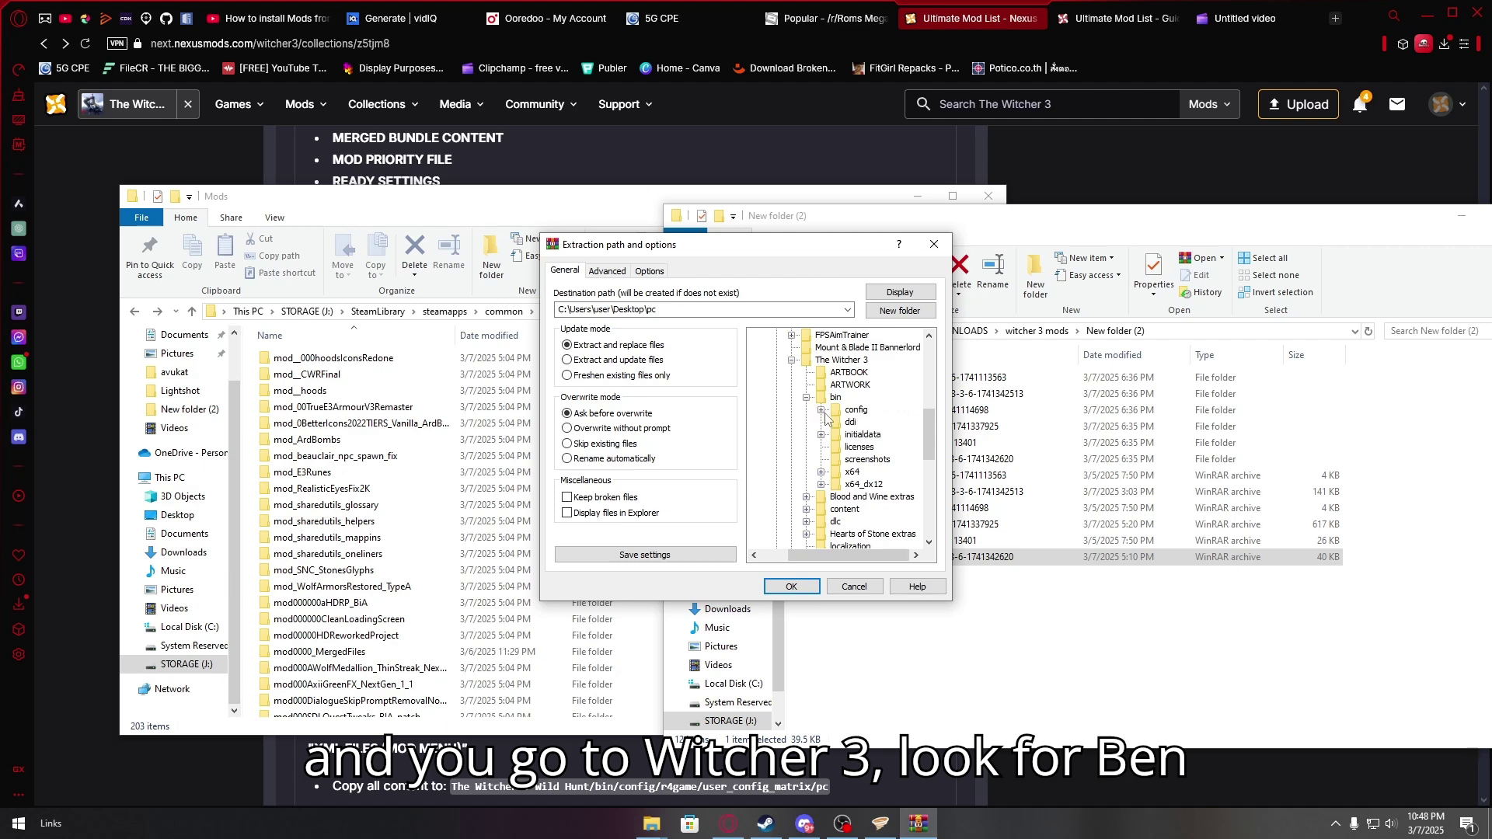
{"action": "left_click", "coordinate": [836, 447]}
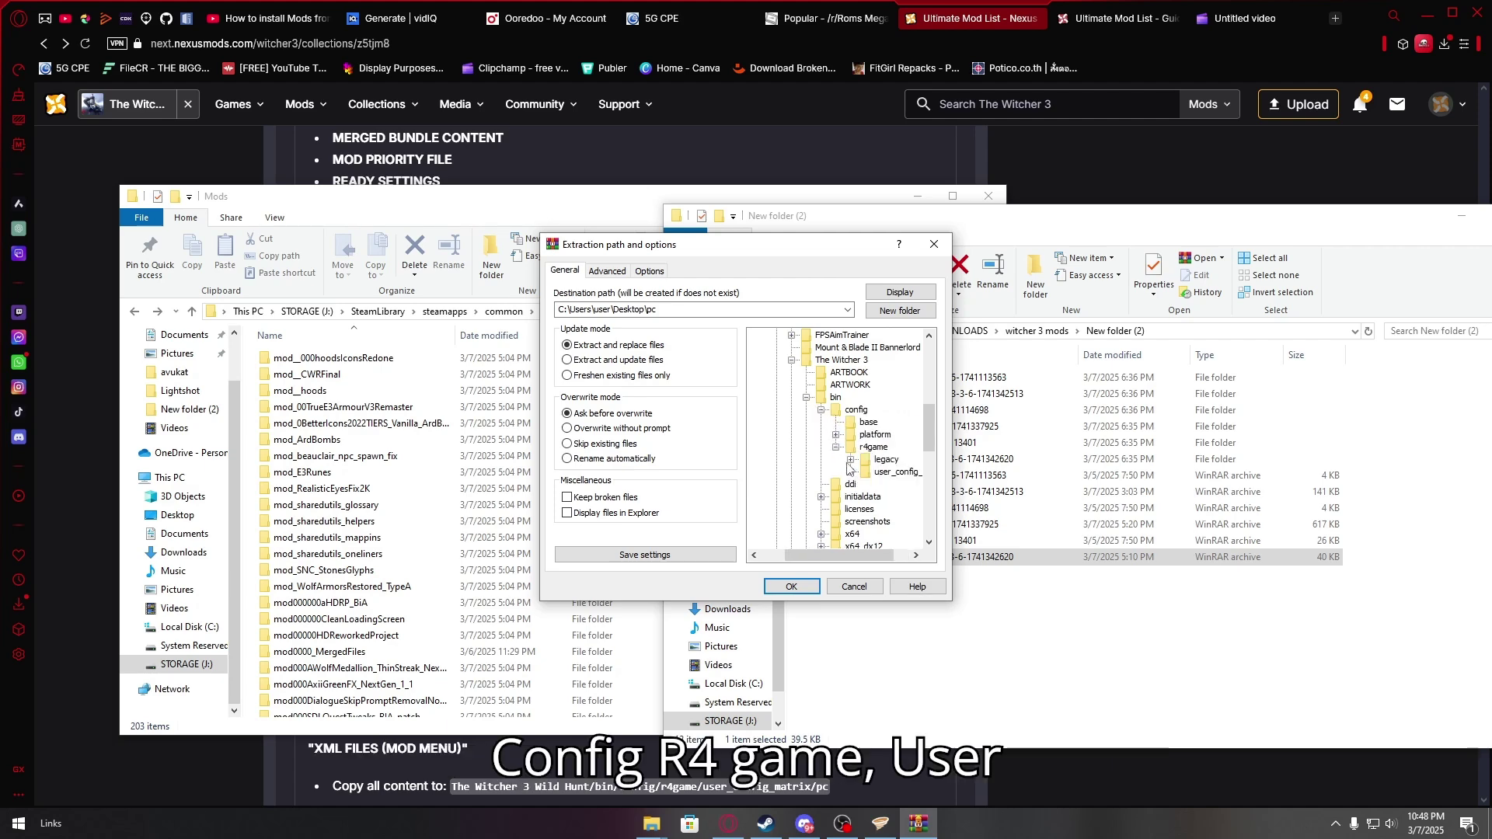
{"action": "left_click", "coordinate": [849, 472]}
{"action": "left_click_drag", "start_coordinate": [839, 555], "coordinate": [864, 554]}
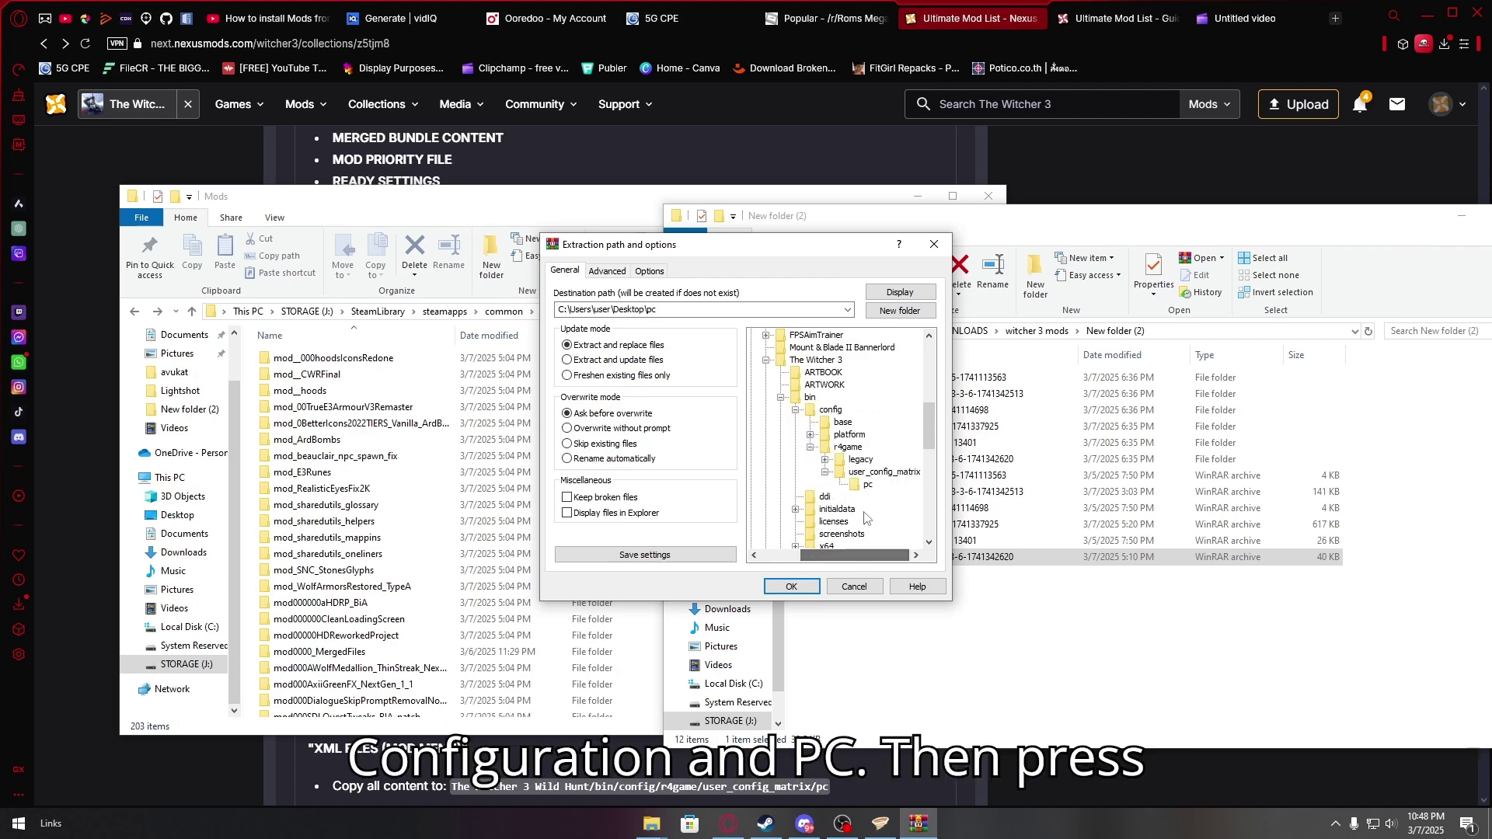
{"action": "left_click", "coordinate": [868, 484]}
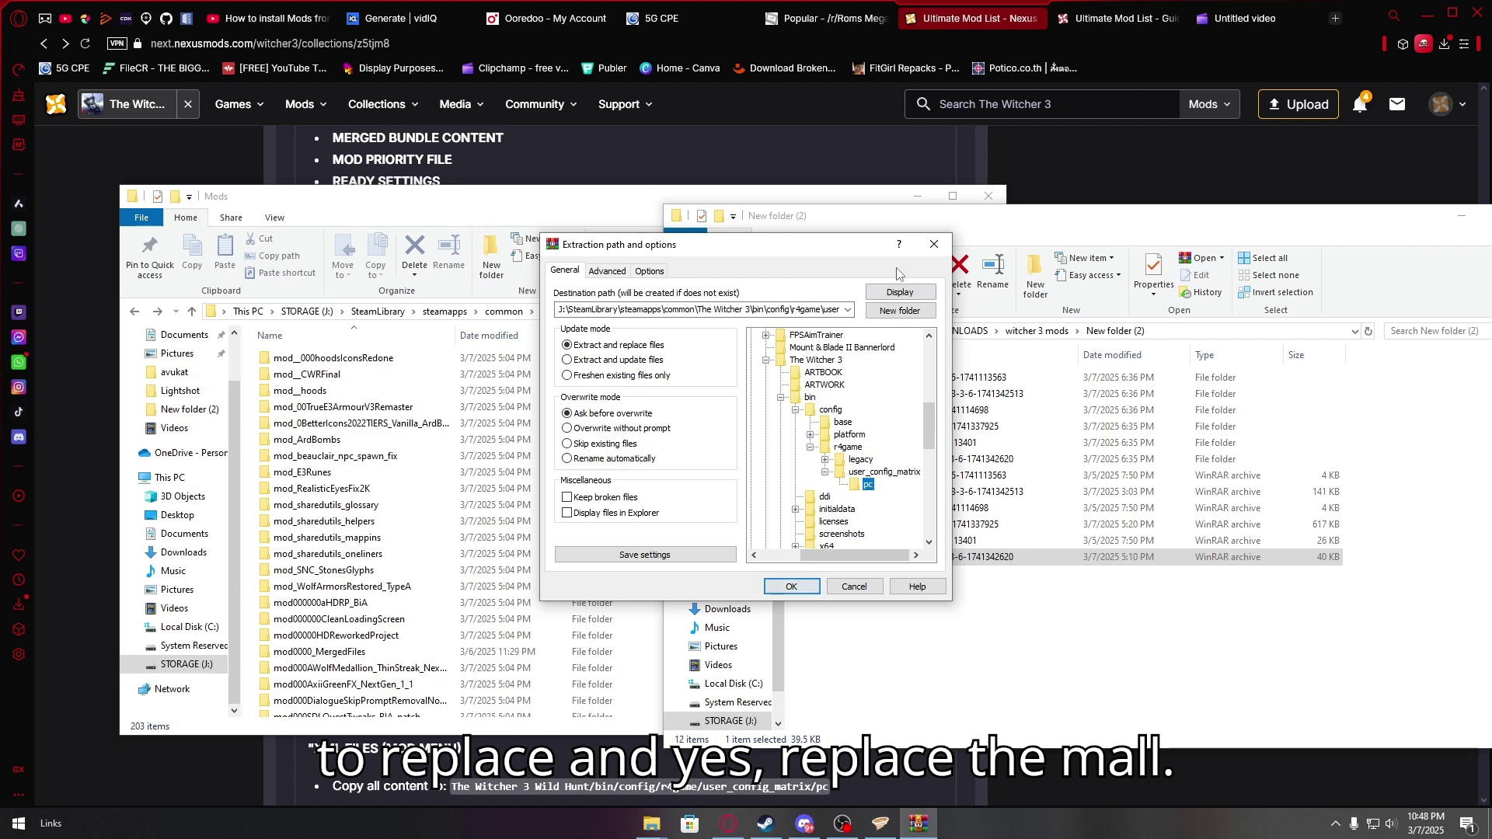
{"action": "left_click", "coordinate": [934, 244]}
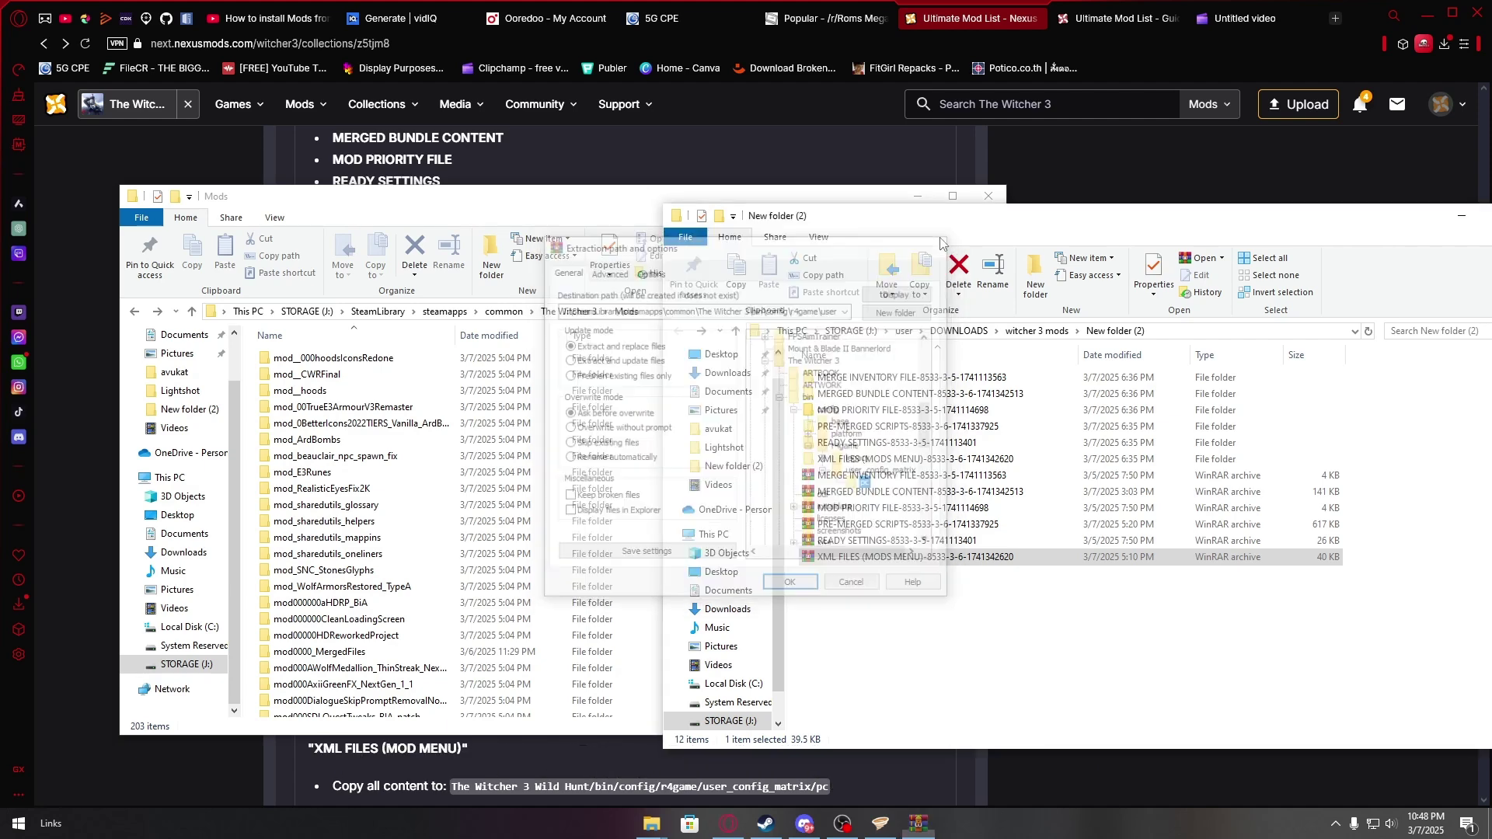
{"action": "left_click", "coordinate": [656, 203]}
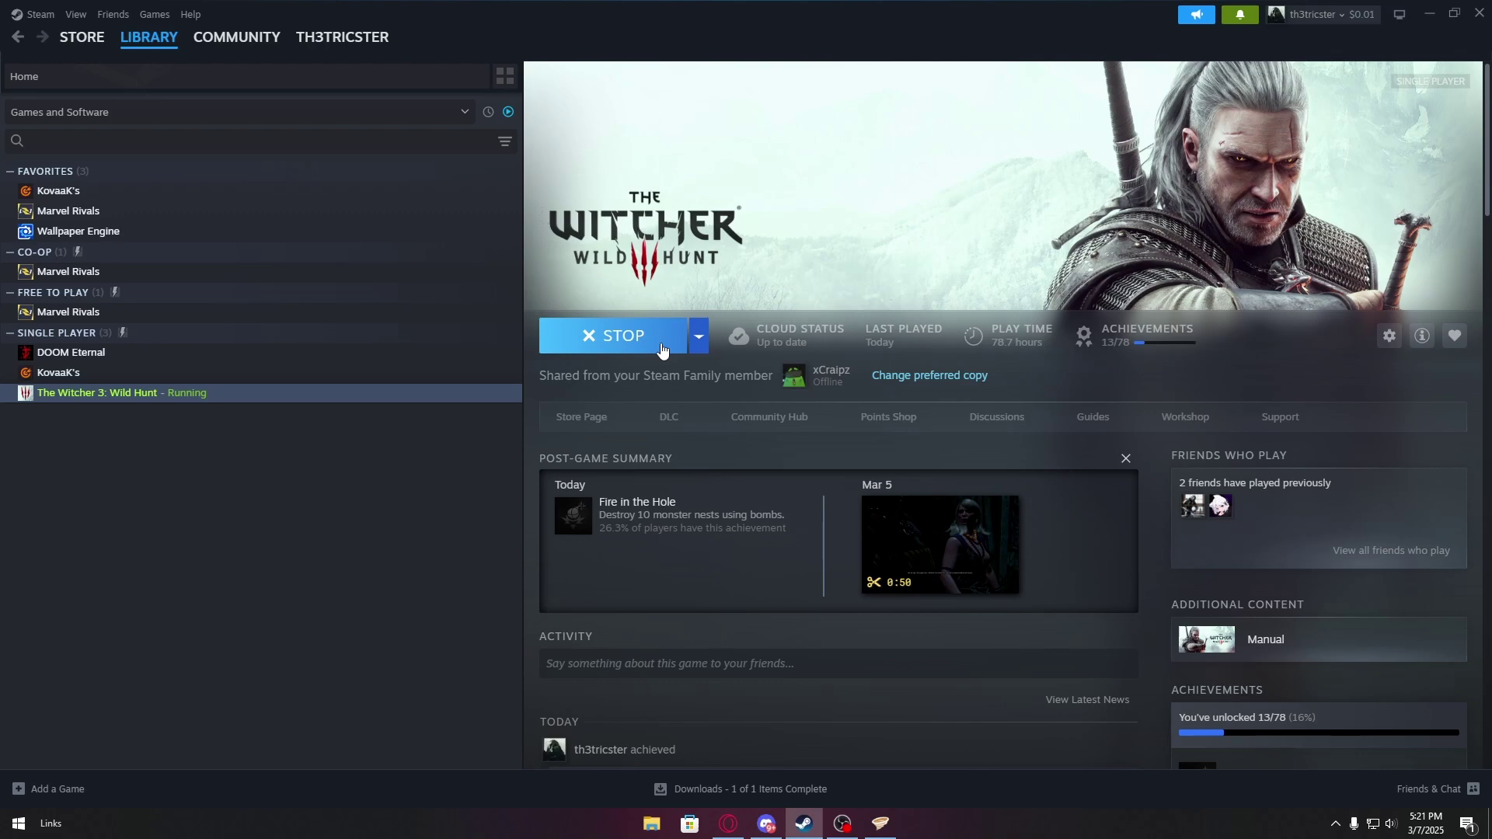
{"action": "left_click", "coordinate": [843, 824]}
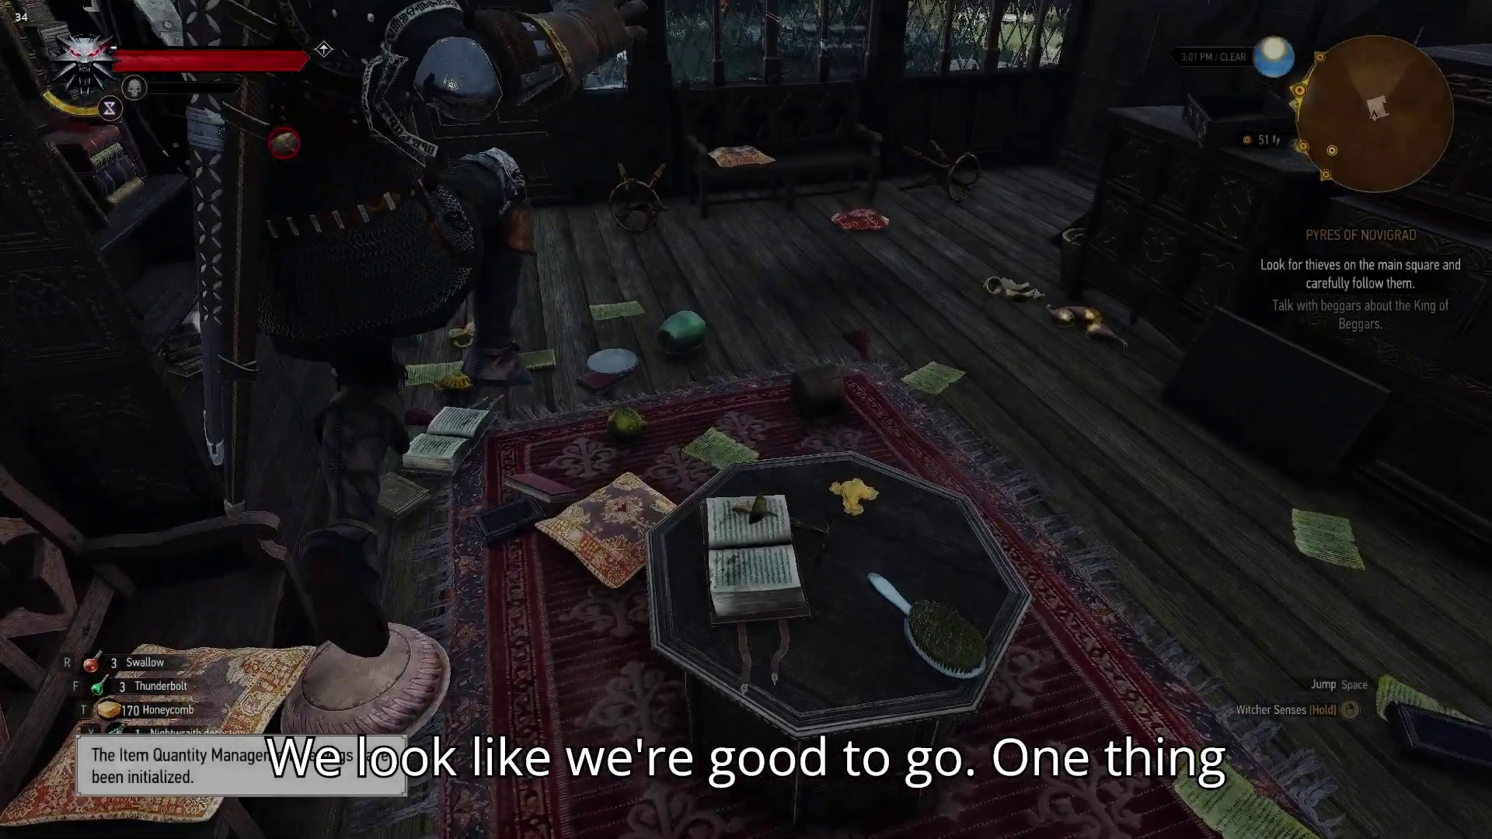
- Pause the game and adjust the Set Weight Limit options in the Cheats section of the mod settings
{"action": "key", "text": "Escape"}
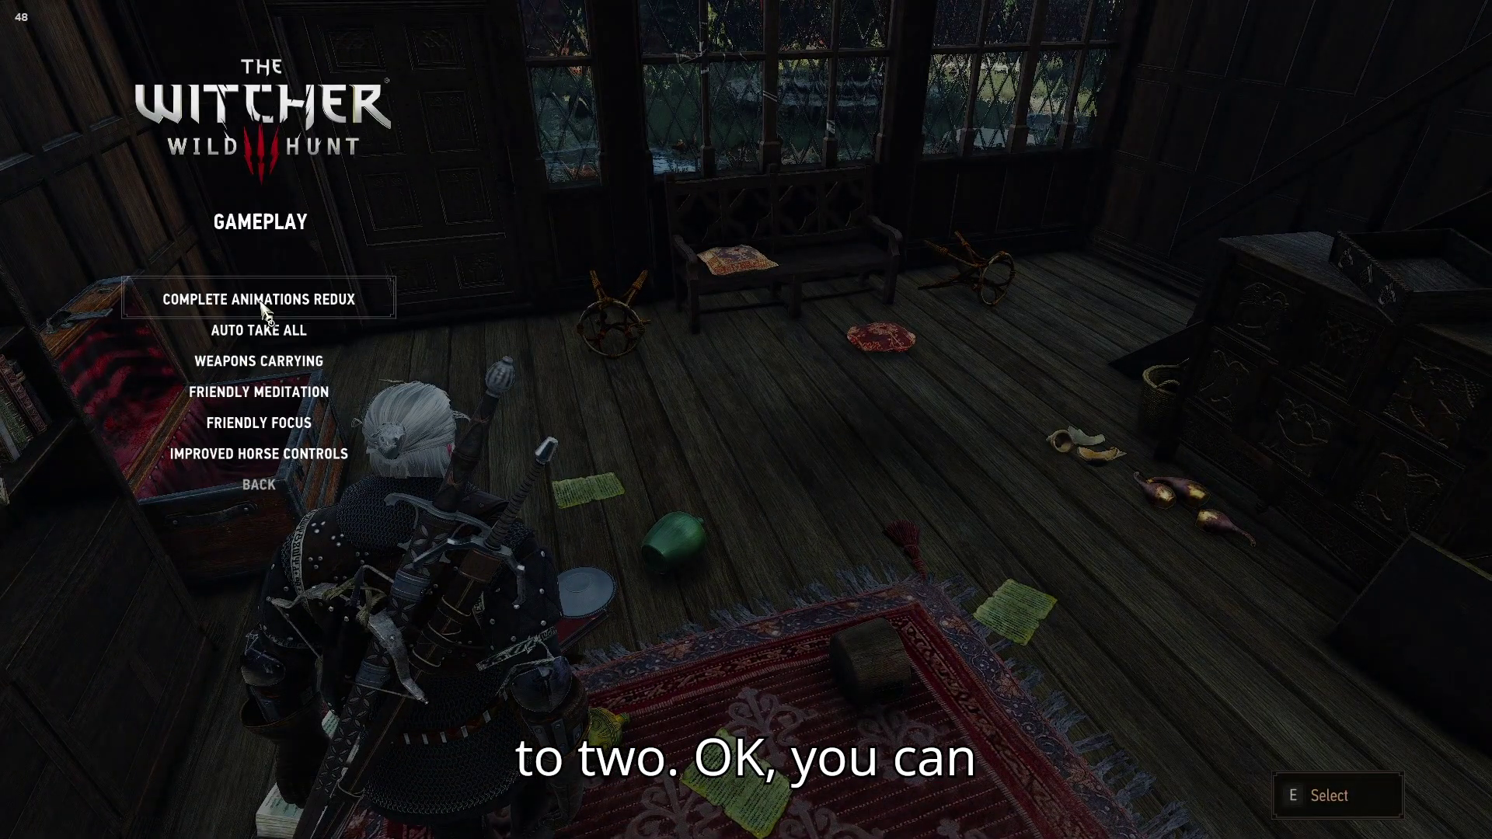
{"action": "left_click", "coordinate": [278, 500]}
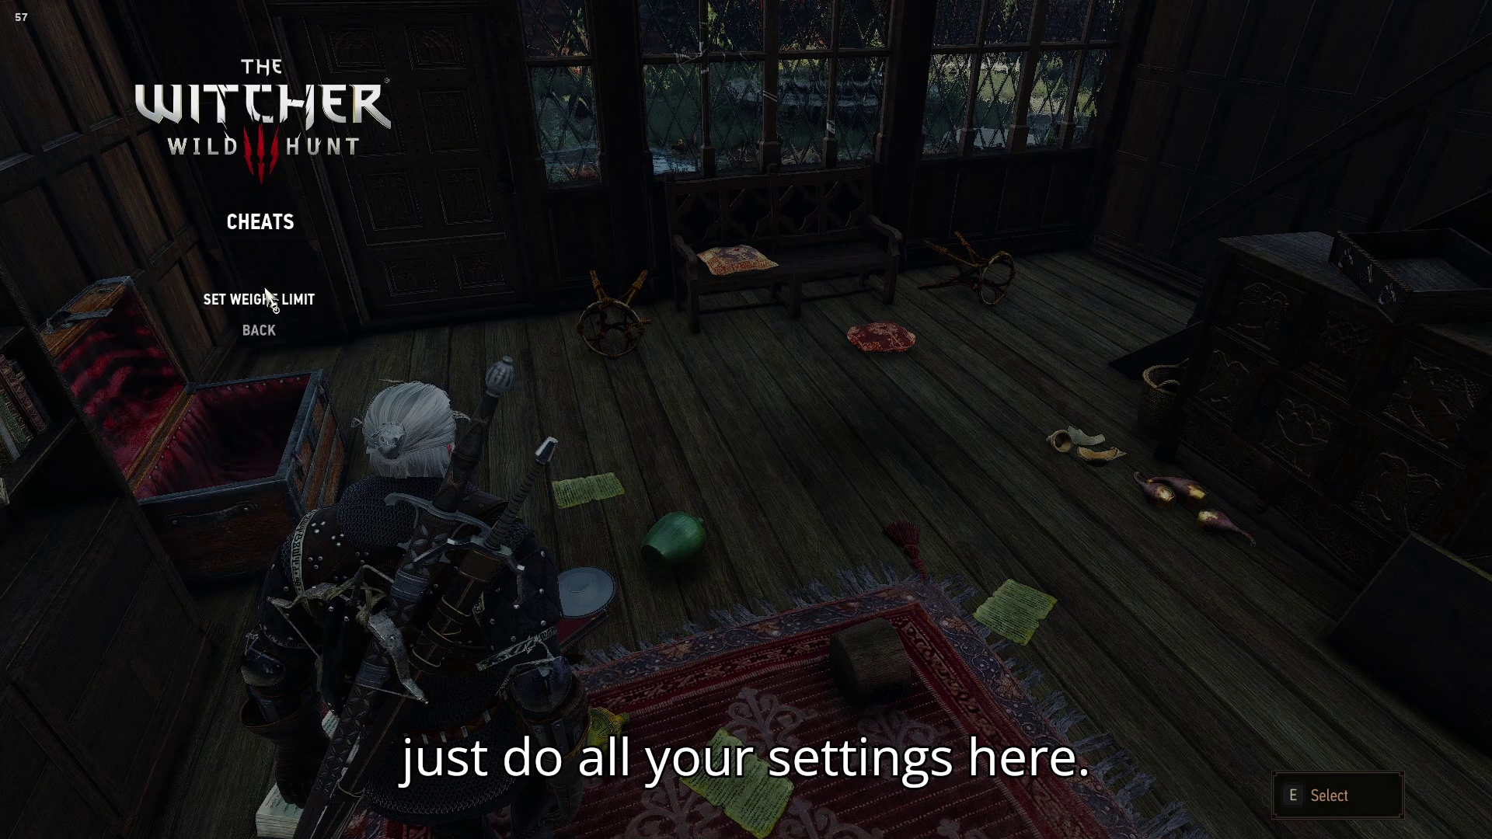
{"action": "left_click", "coordinate": [273, 303]}
{"action": "left_click", "coordinate": [1142, 173]}
{"action": "left_click_drag", "start_coordinate": [1123, 228], "coordinate": [1459, 230]}
{"action": "left_click", "coordinate": [330, 333]}
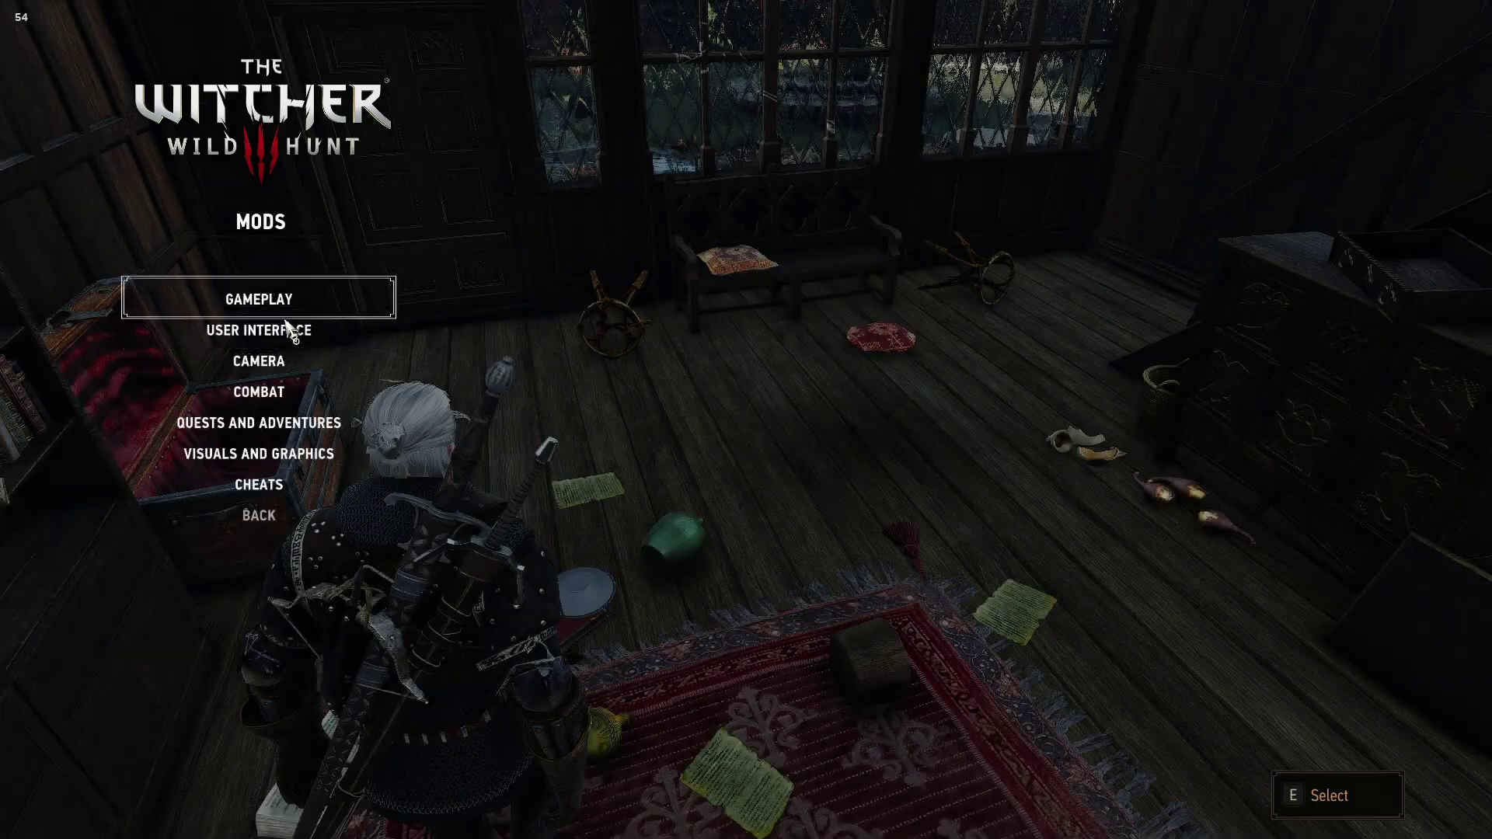
- Review the Complete Animations Redux animation settings among the gameplay mods and return to the pause menu
{"action": "left_click", "coordinate": [264, 300]}
{"action": "left_click", "coordinate": [264, 300]}
{"action": "left_click", "coordinate": [259, 300]}
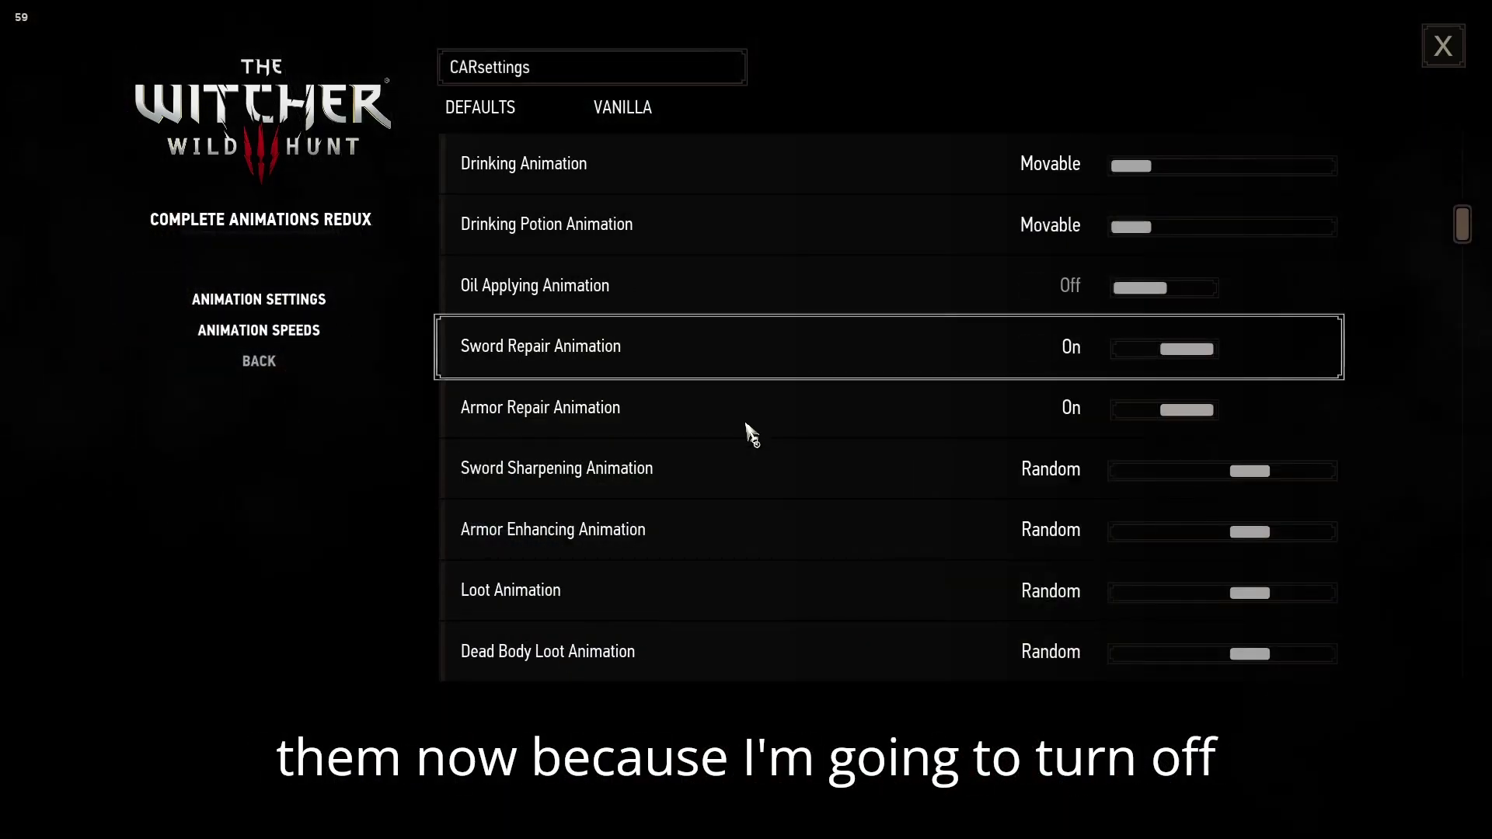
{"action": "scroll", "coordinate": [754, 467], "scroll_direction": "down", "scroll_amount": 5}
{"action": "left_click", "coordinate": [258, 363]}
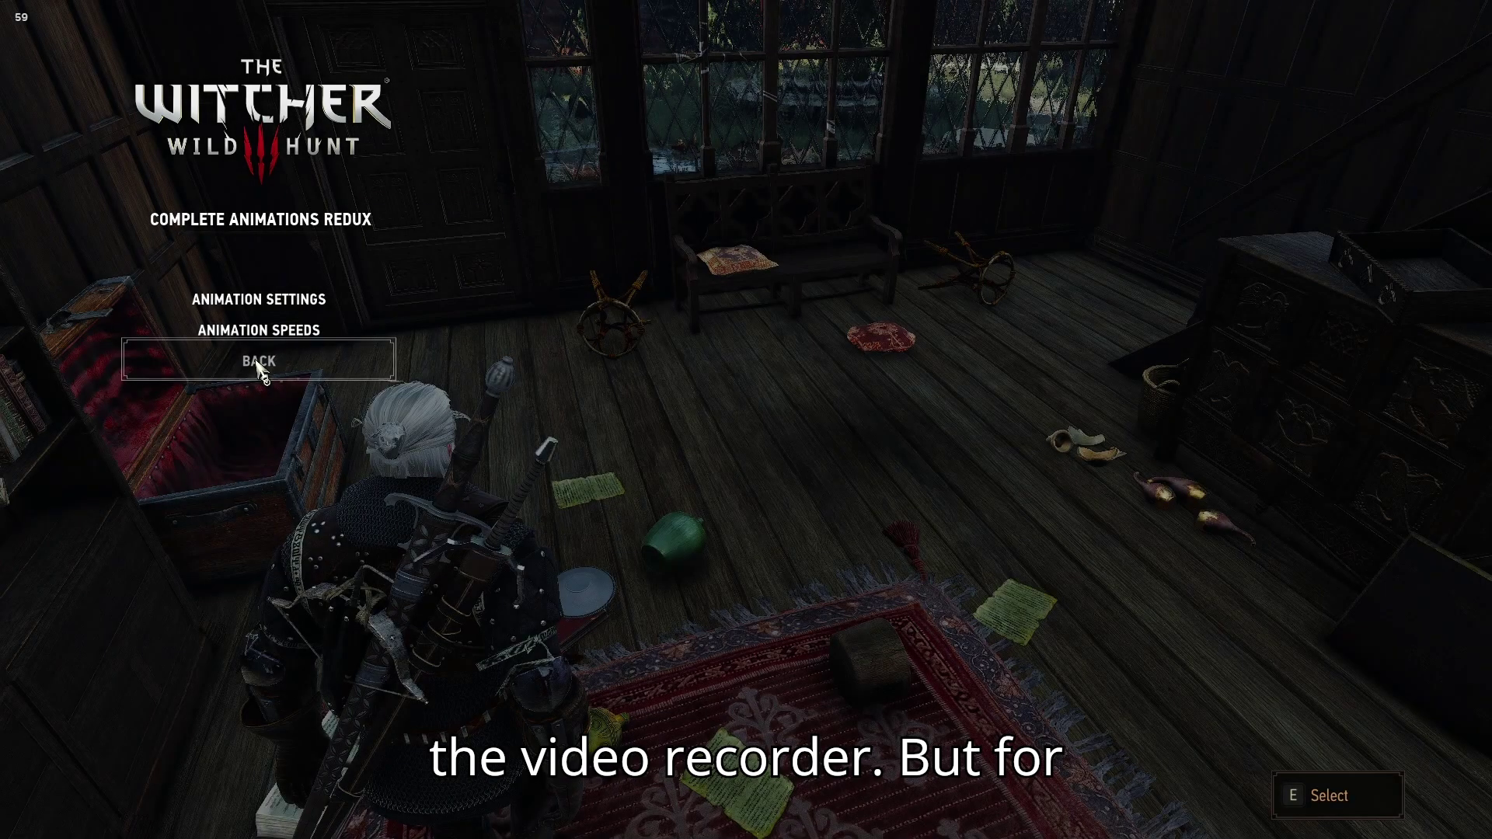
{"action": "left_click", "coordinate": [299, 497]}
{"action": "left_click", "coordinate": [300, 517]}
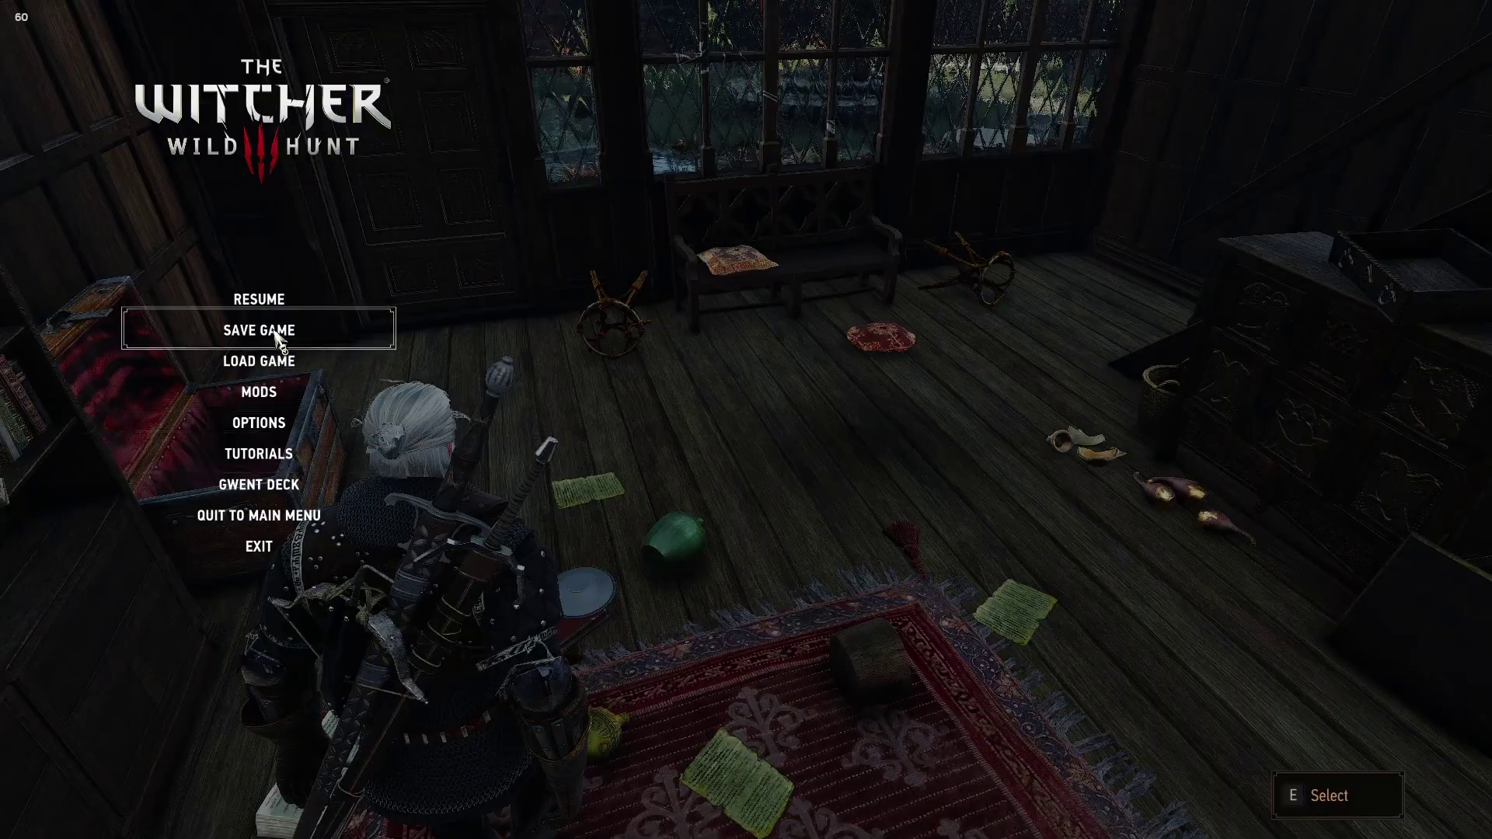
- Save the game over the existing Pyres of Novigrad manual save and exit the game
{"action": "left_click", "coordinate": [371, 330]}
{"action": "left_click", "coordinate": [746, 336]}
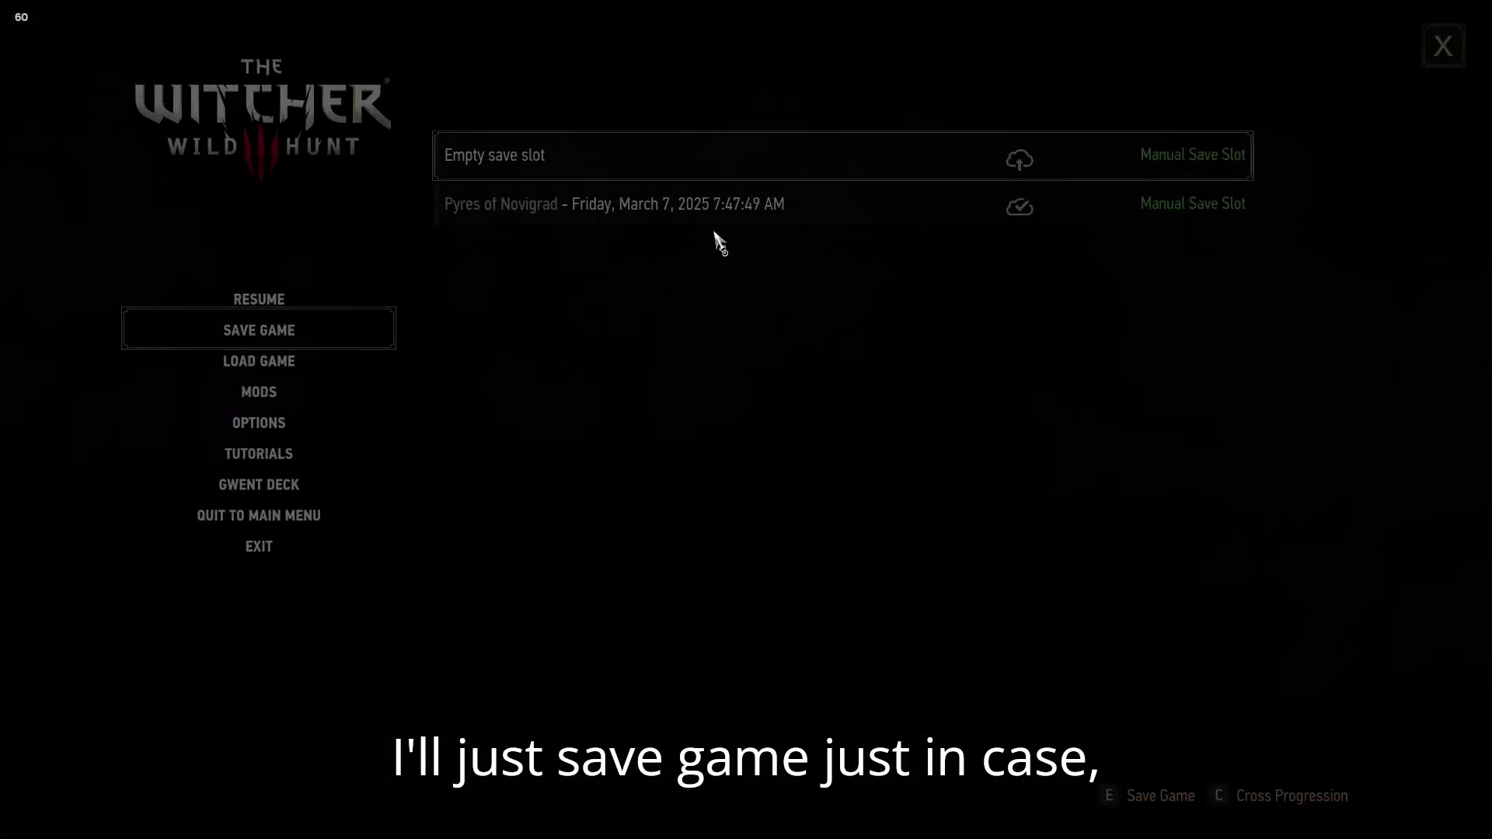
{"action": "left_click", "coordinate": [709, 203]}
{"action": "left_click", "coordinate": [694, 406]}
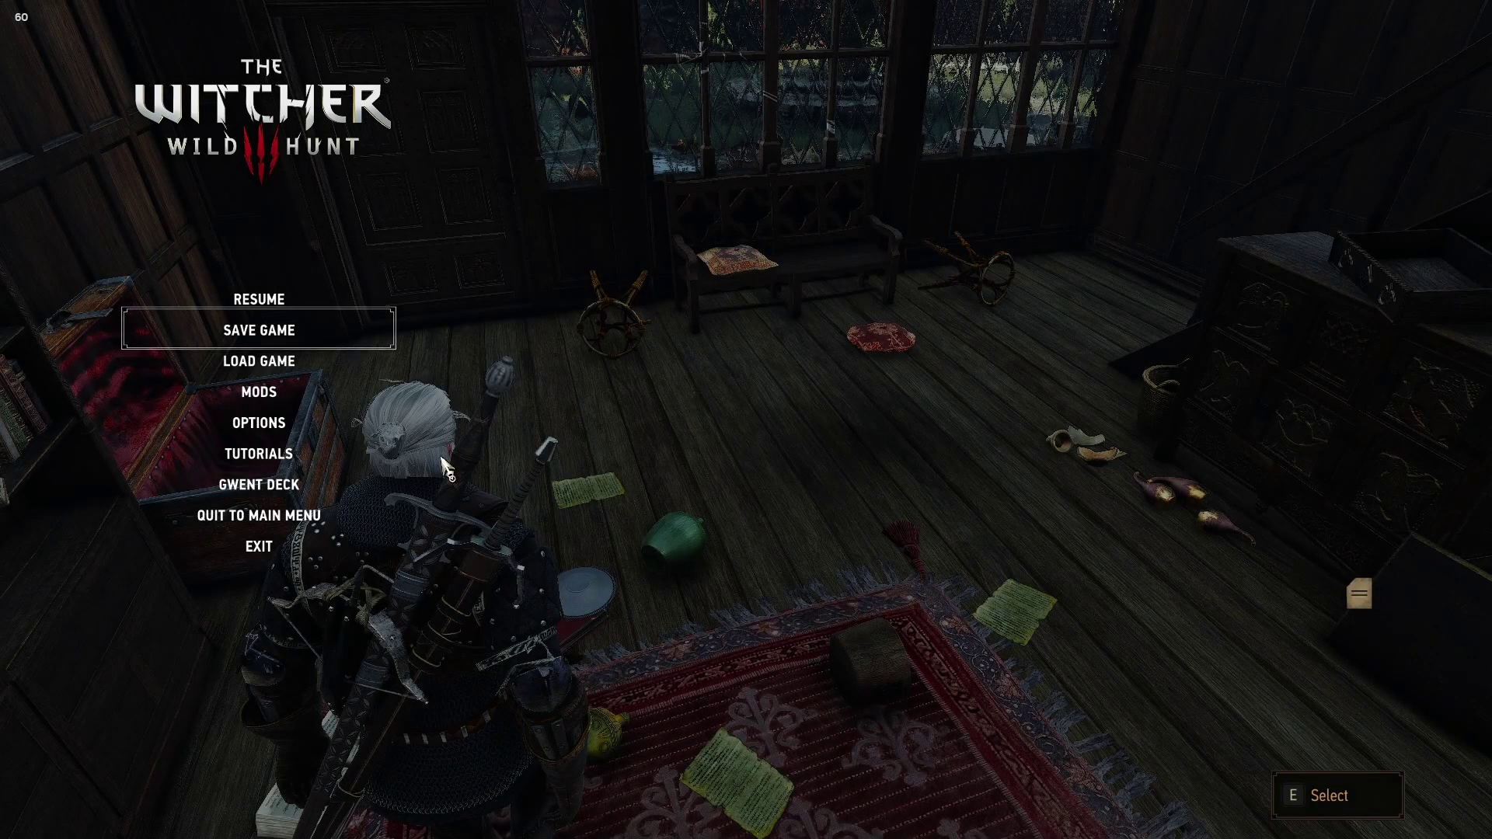
{"action": "left_click", "coordinate": [291, 553]}
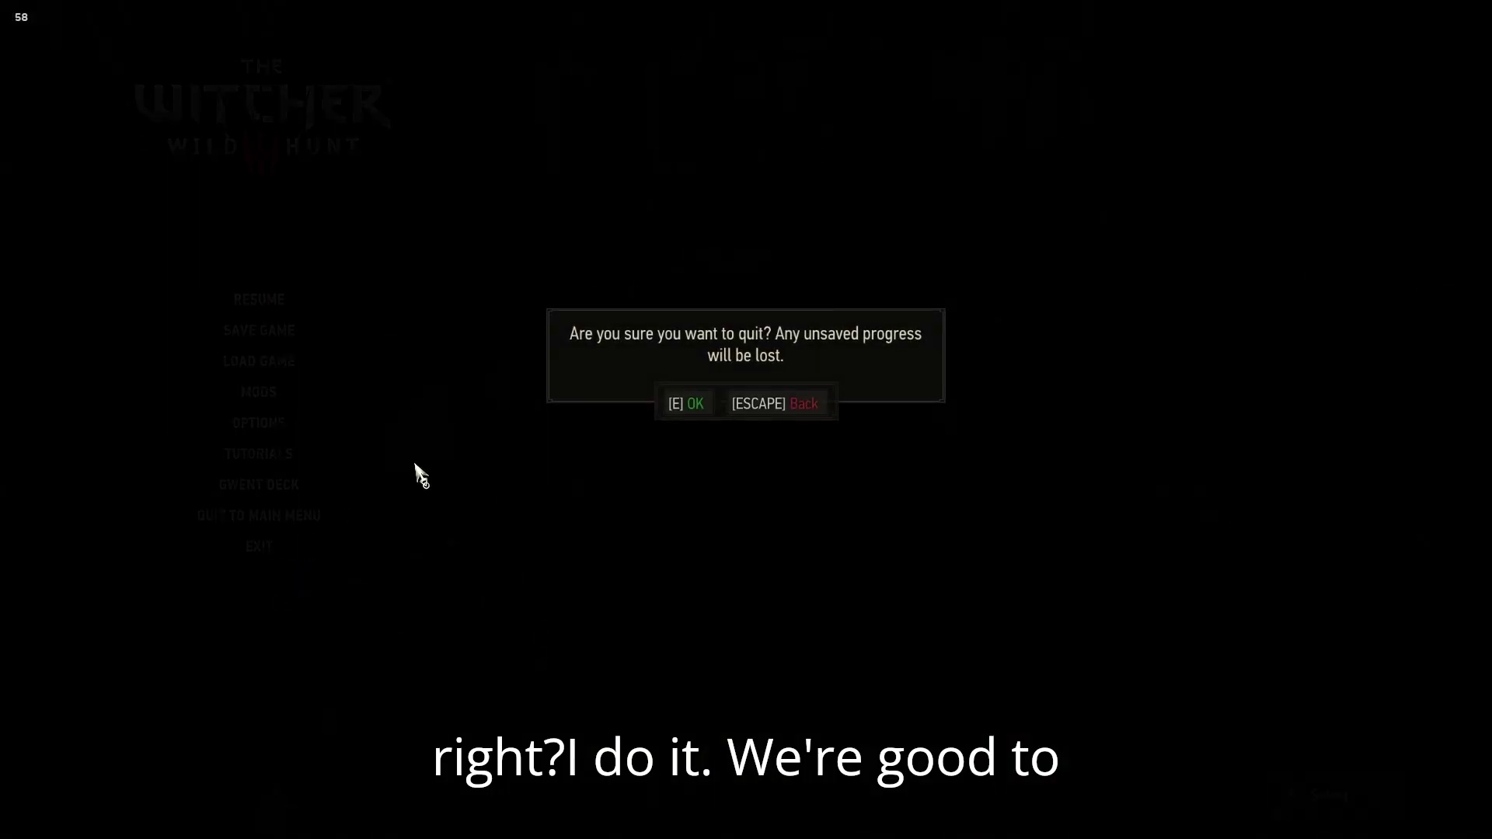
{"action": "left_click", "coordinate": [684, 405]}
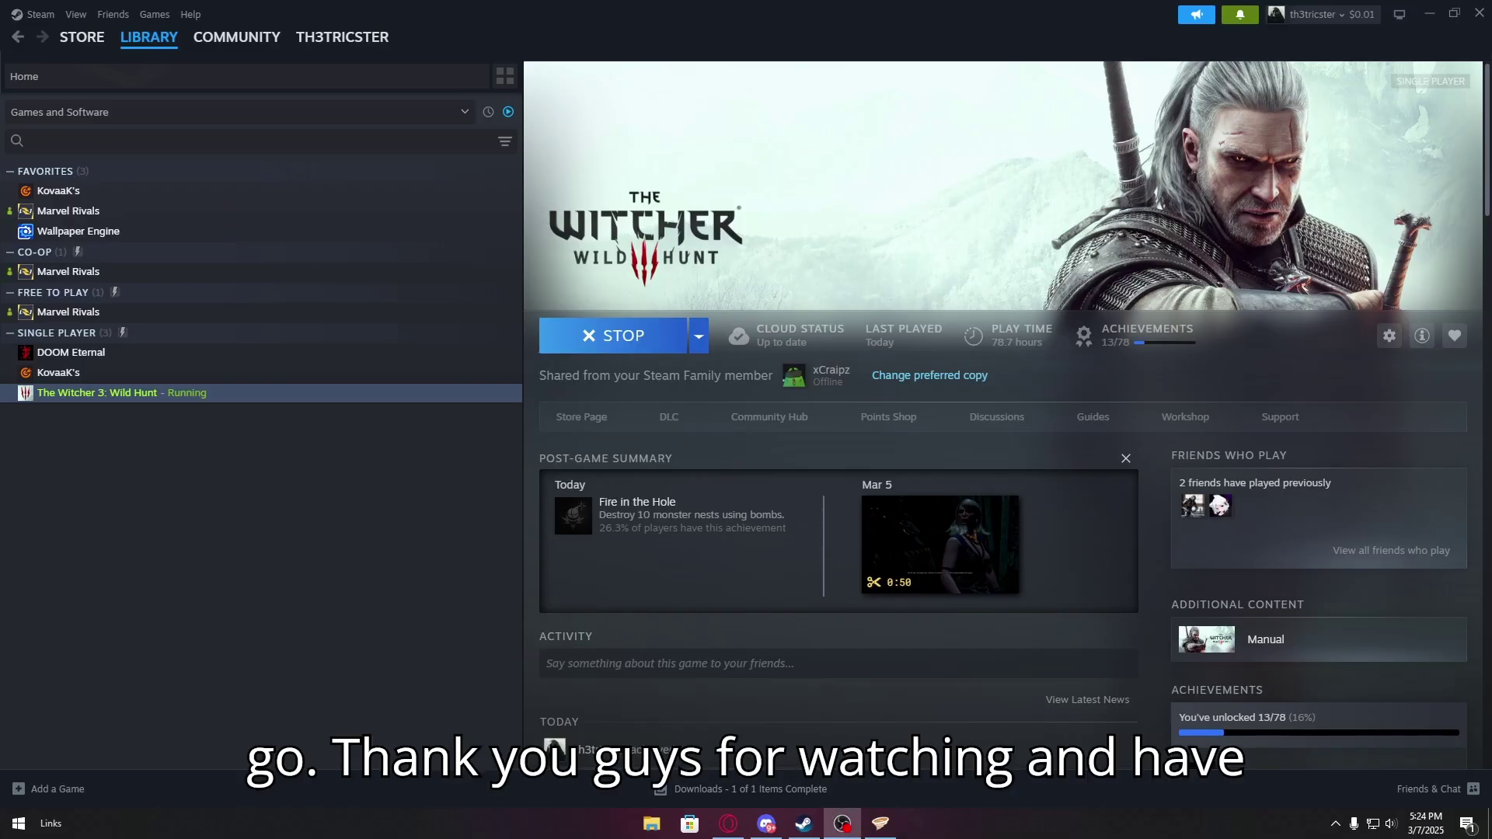